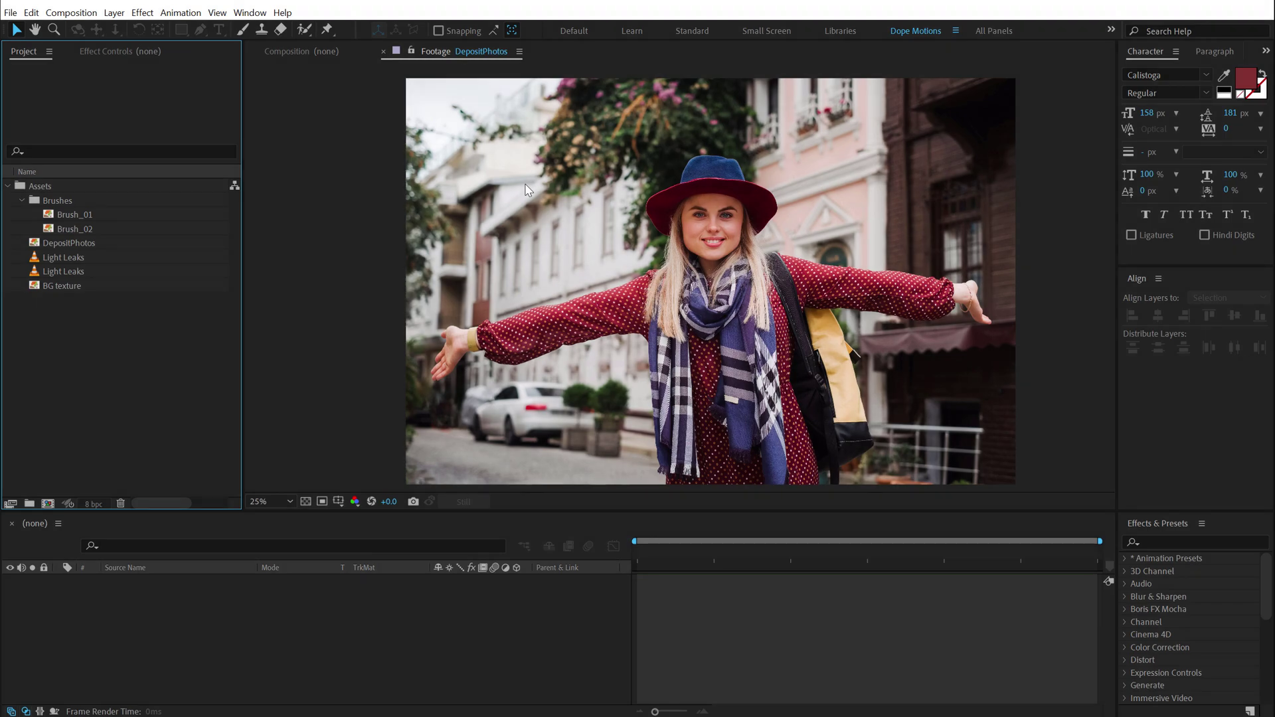
Preview the Brush_01, Light Leaks and BG texture assets, then view the DepositPhotos photo.
double_click(79, 216)
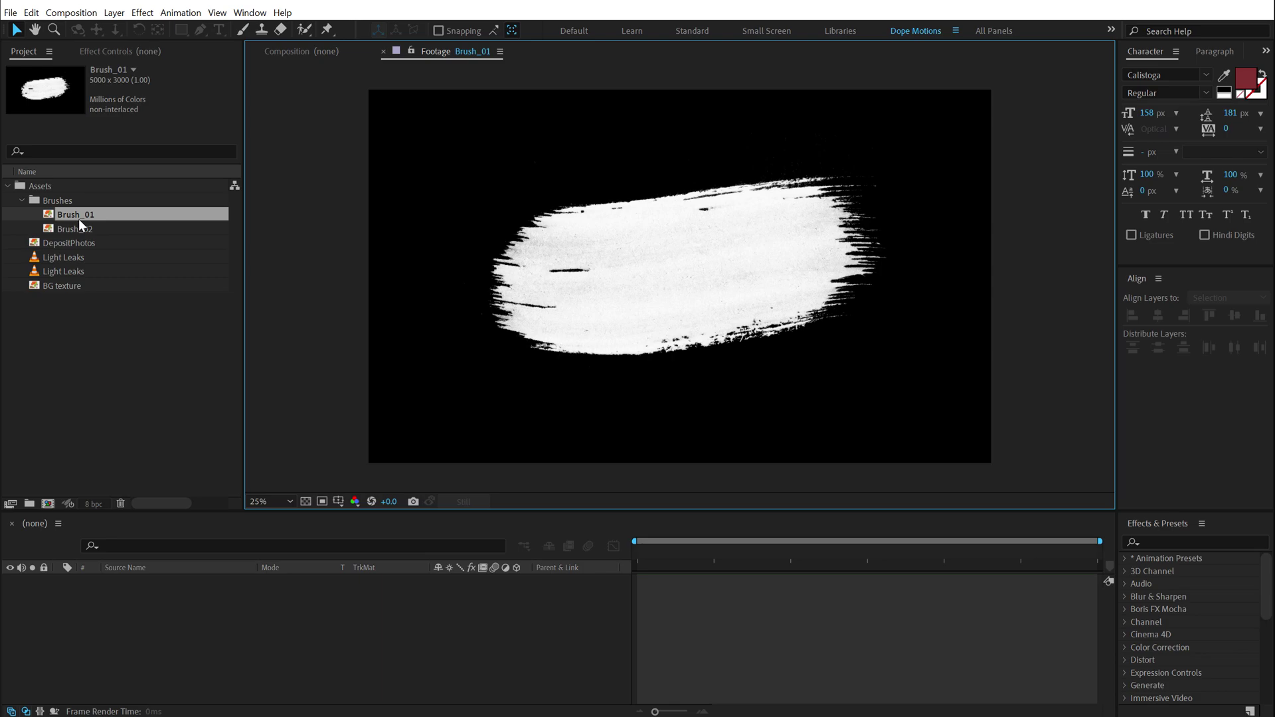
left_click(71, 256)
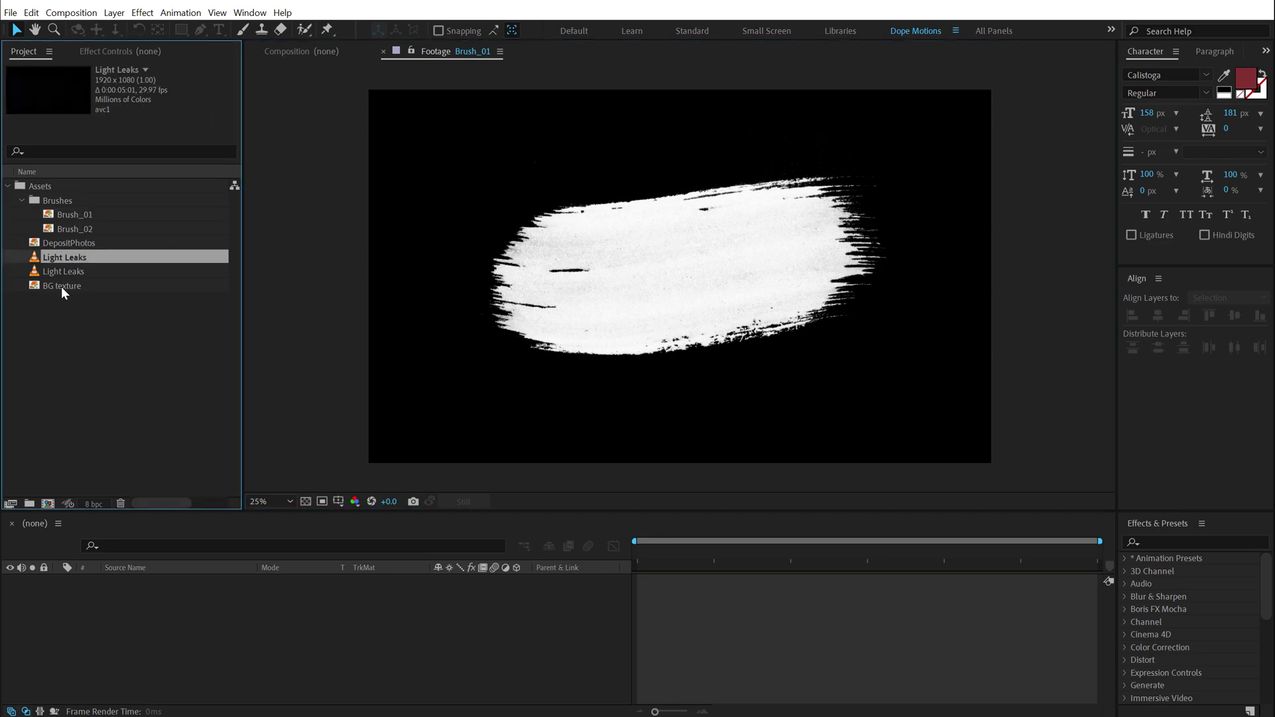
left_click(61, 286)
left_click(81, 238)
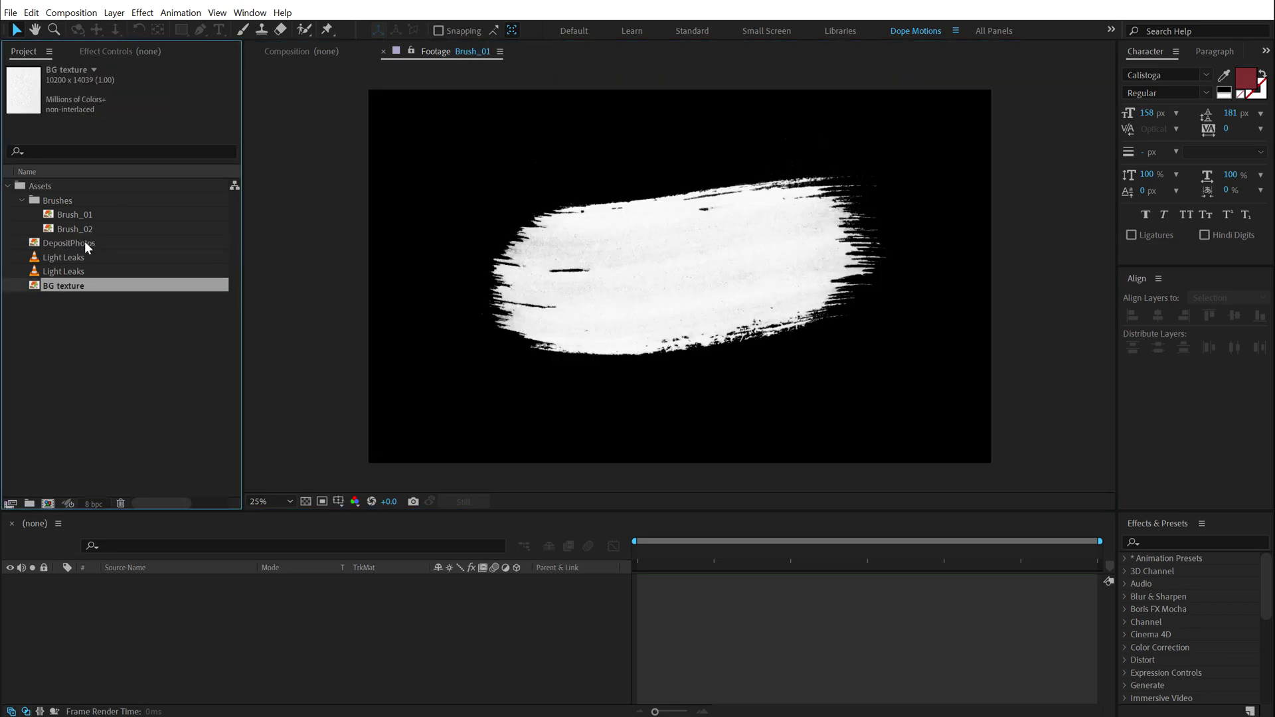
left_click(81, 238)
double_click(81, 238)
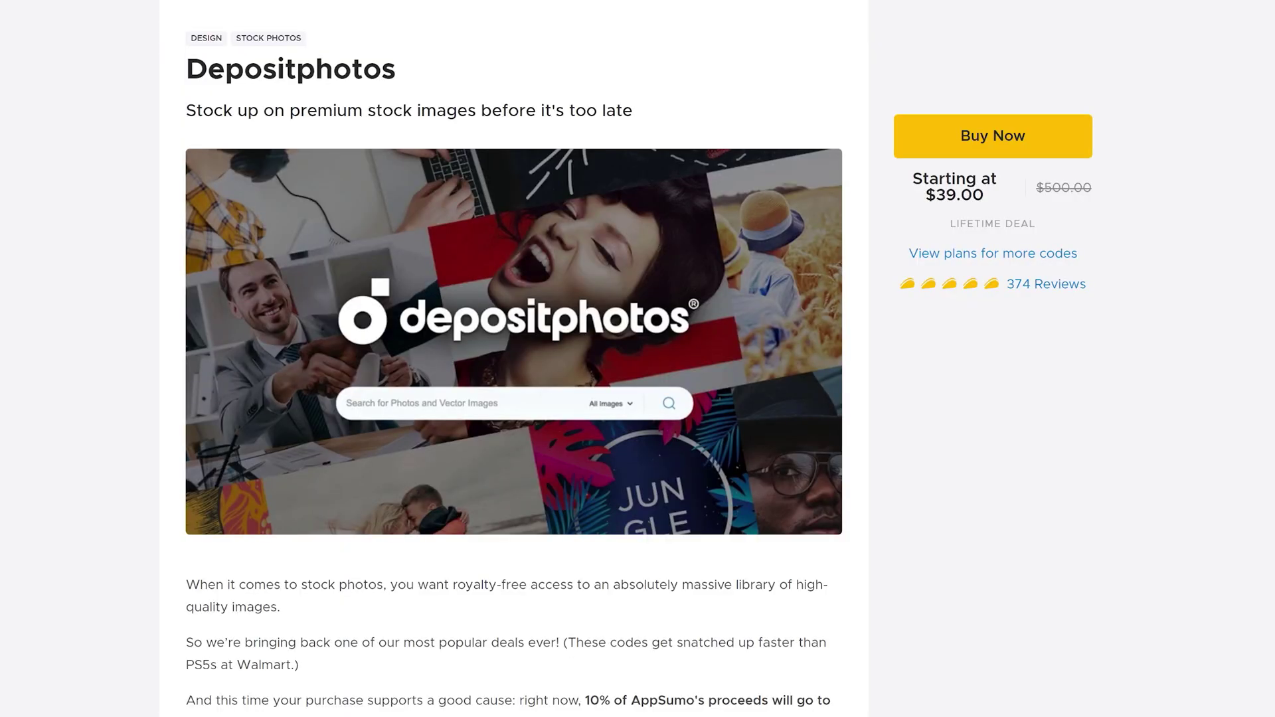
Scroll through the Depositphotos Image and Video Collections page.
scroll(638, 359, "down", 7)
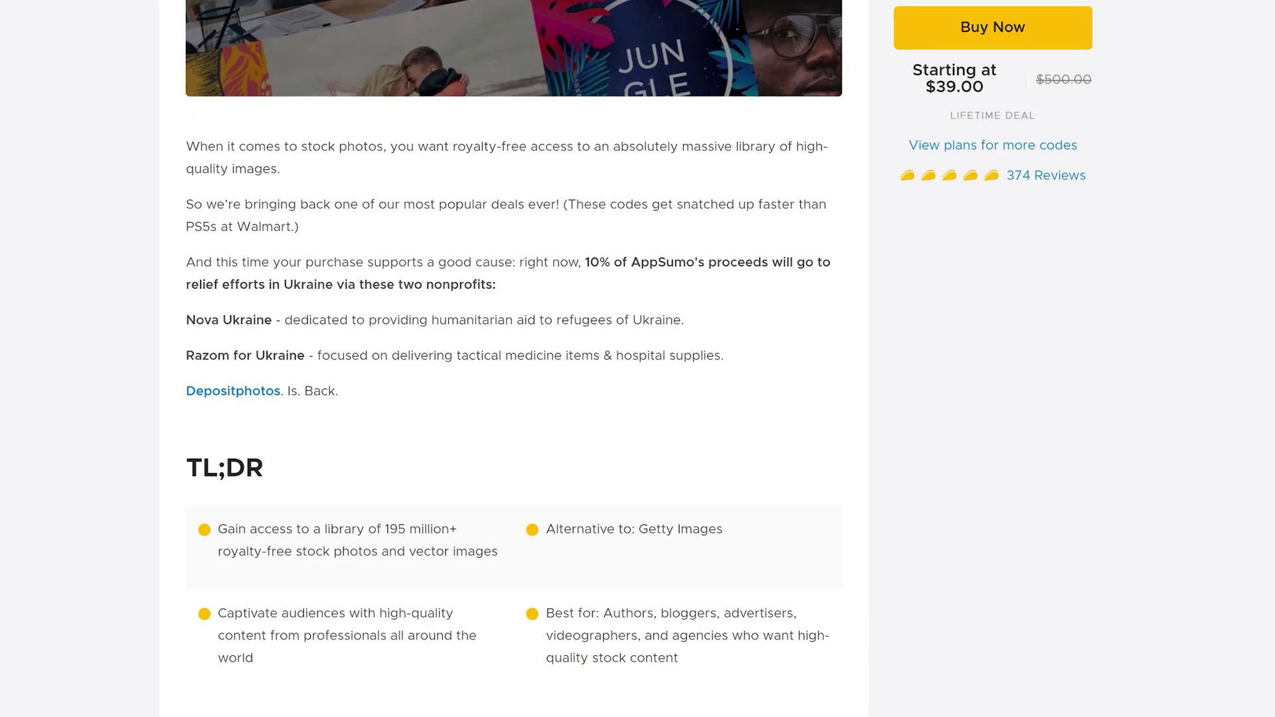
scroll(638, 358, "down", 5)
scroll(637, 358, "down", 5)
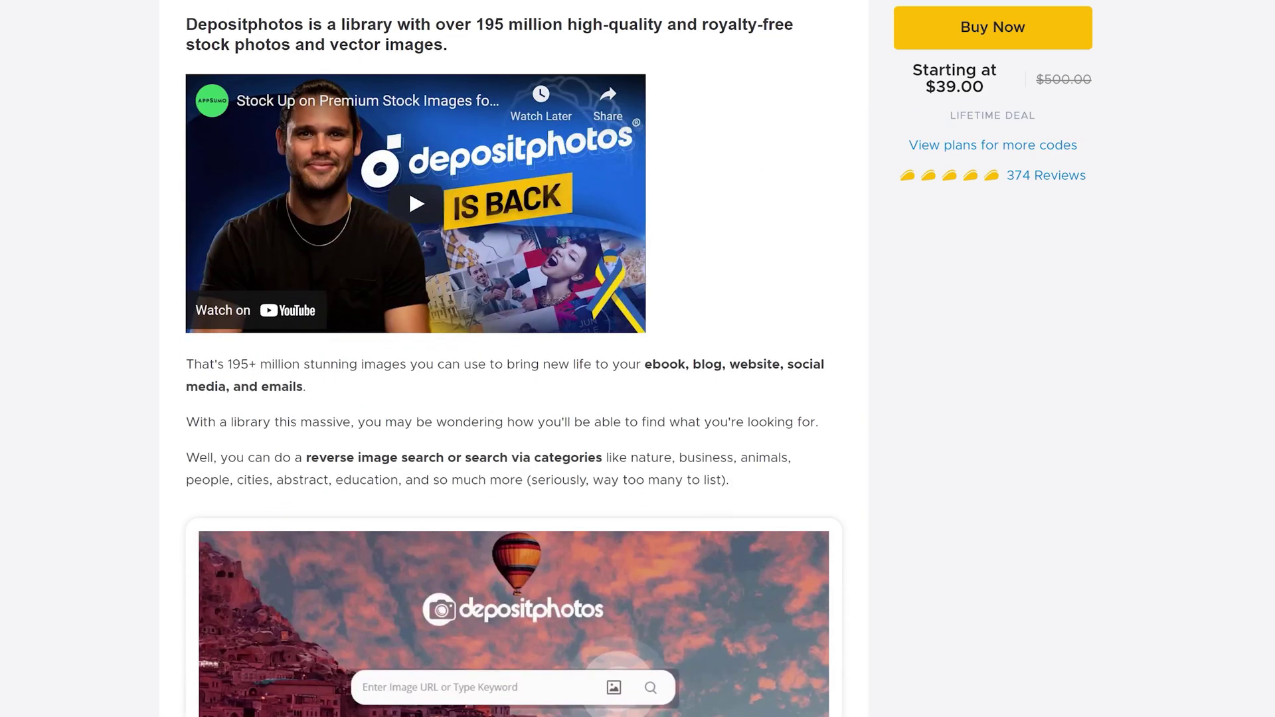
Browse Depositphotos collections and download the laughing-couple kitchen photo at XL 7360 × 4912.
scroll(638, 359, "down", 5)
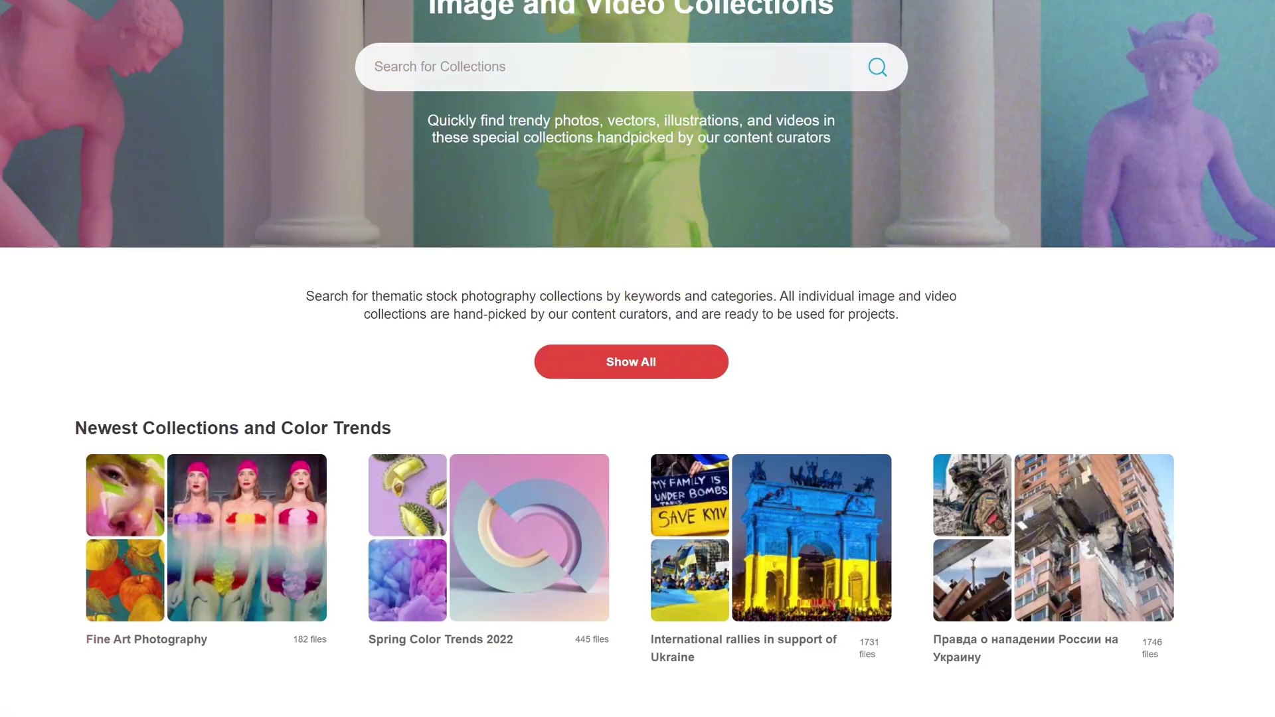
scroll(637, 359, "down", 5)
scroll(638, 359, "down", 5)
scroll(637, 358, "down", 15)
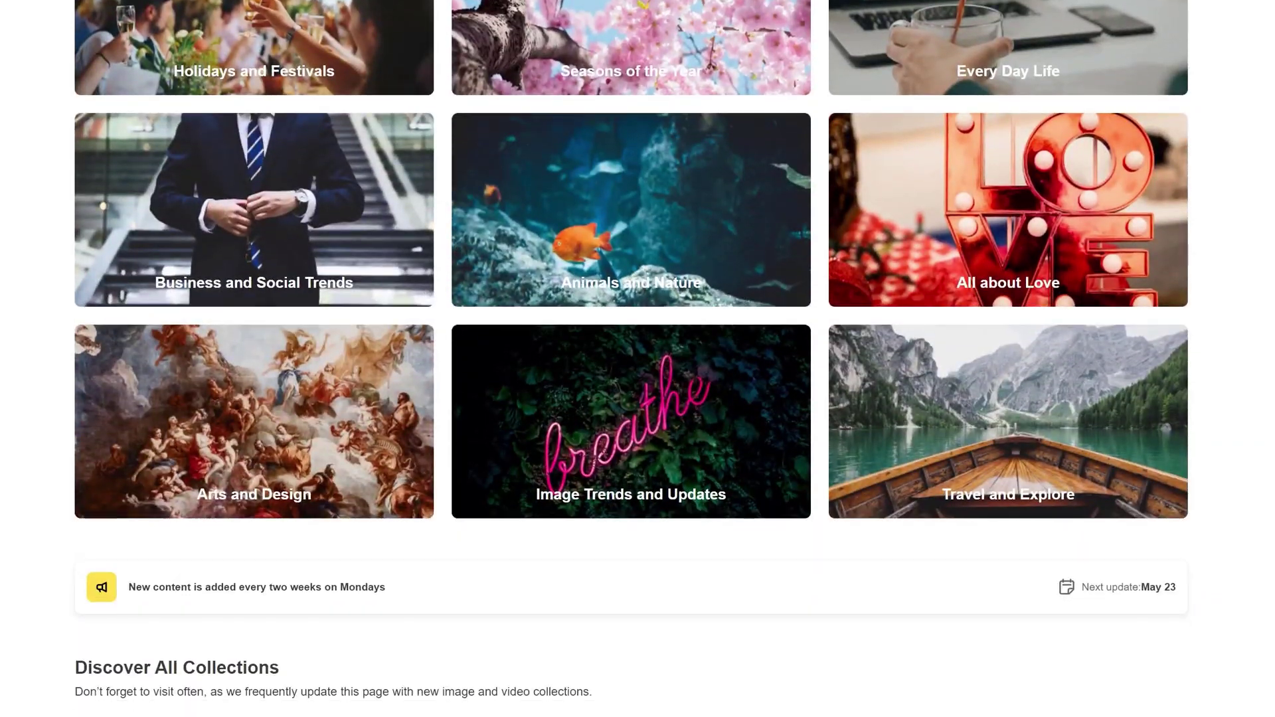
scroll(638, 359, "down", 10)
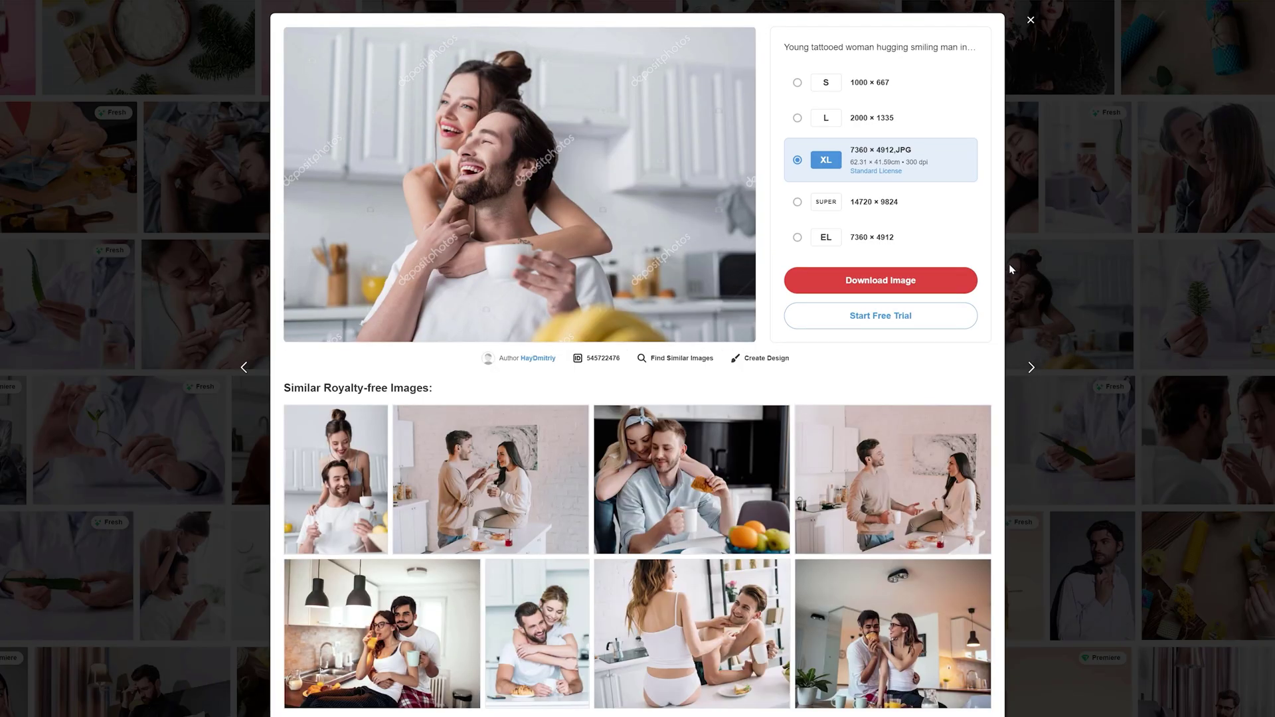
left_click(883, 283)
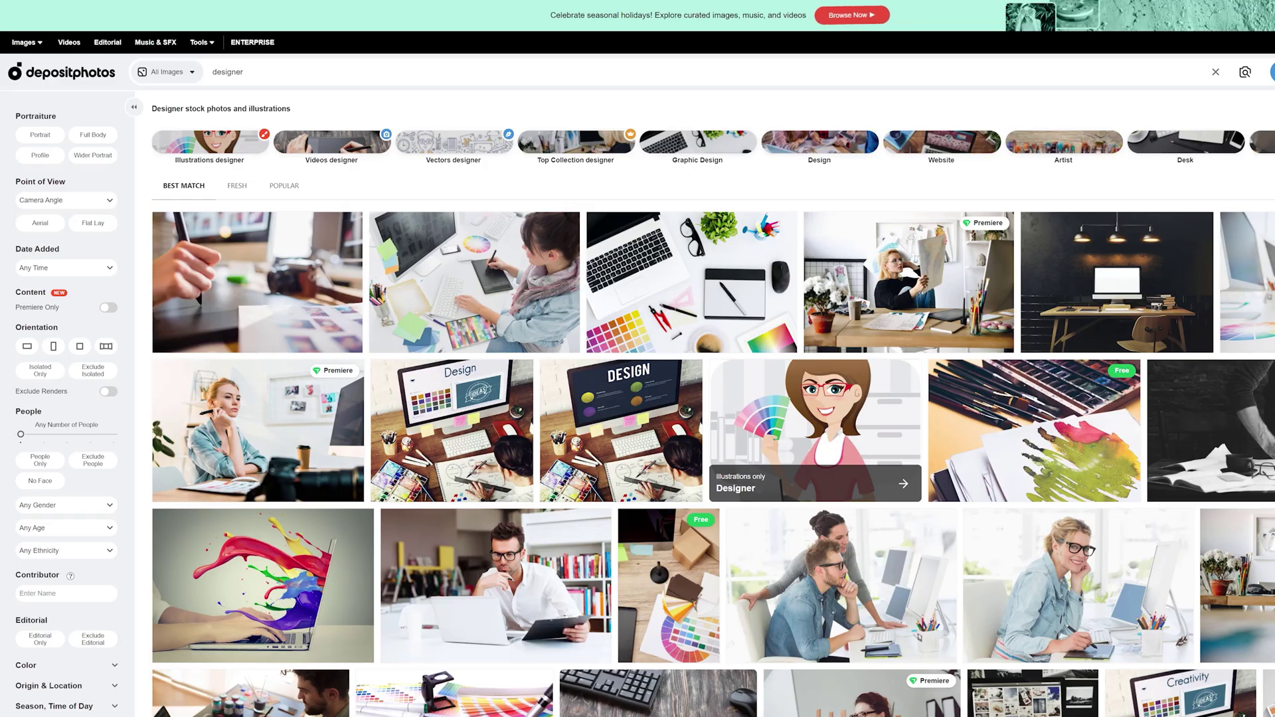
scroll(714, 375, "down", 10)
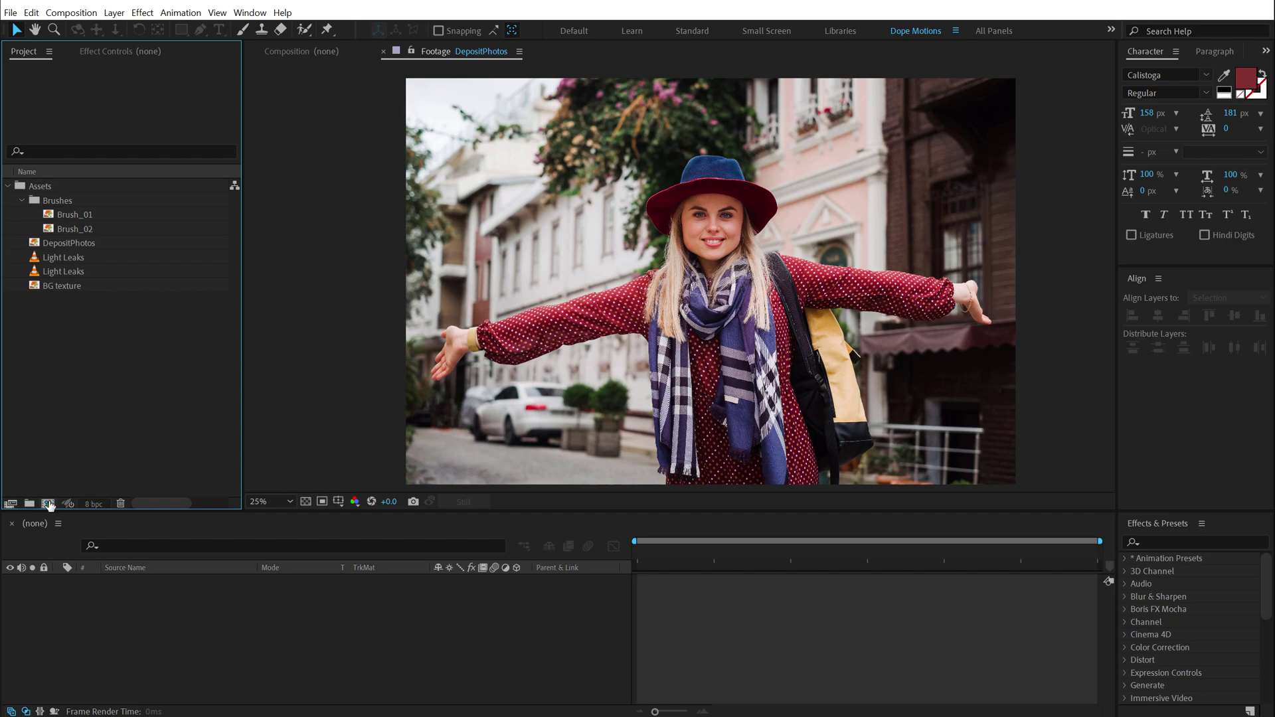
Create a 1920×1080 composition named Render.
left_click(48, 504)
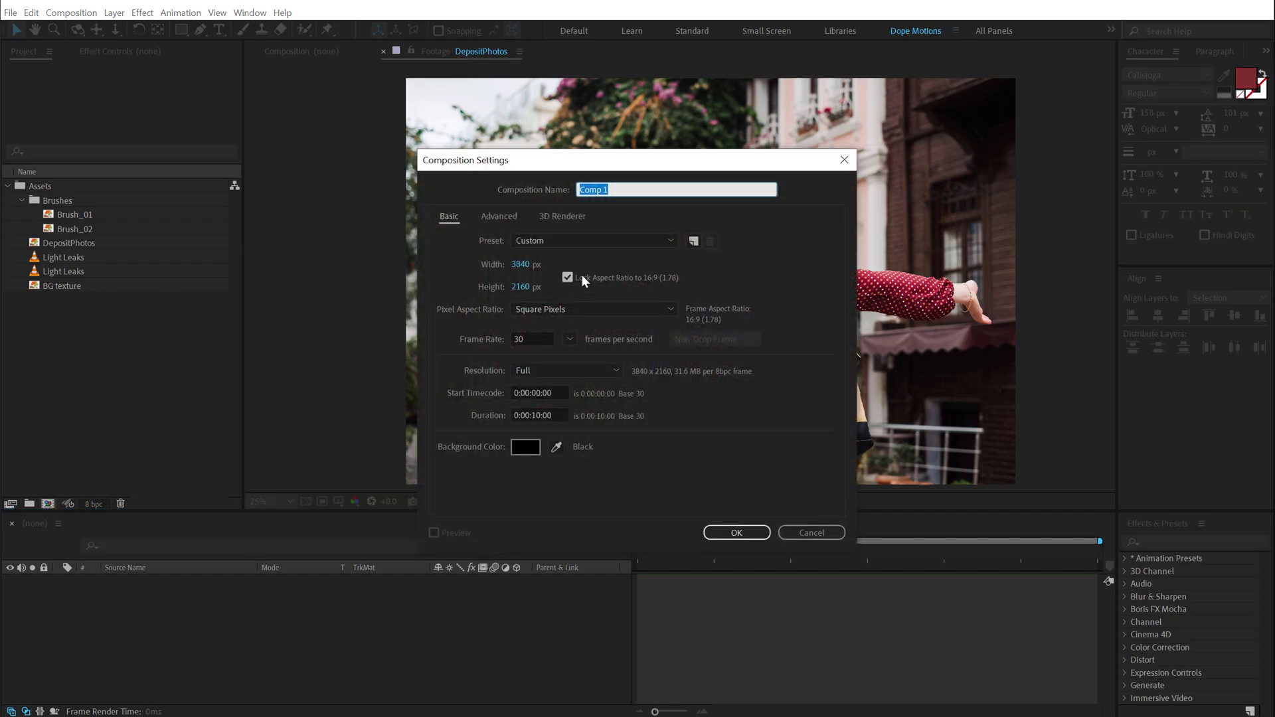
type("Render")
left_click(518, 265)
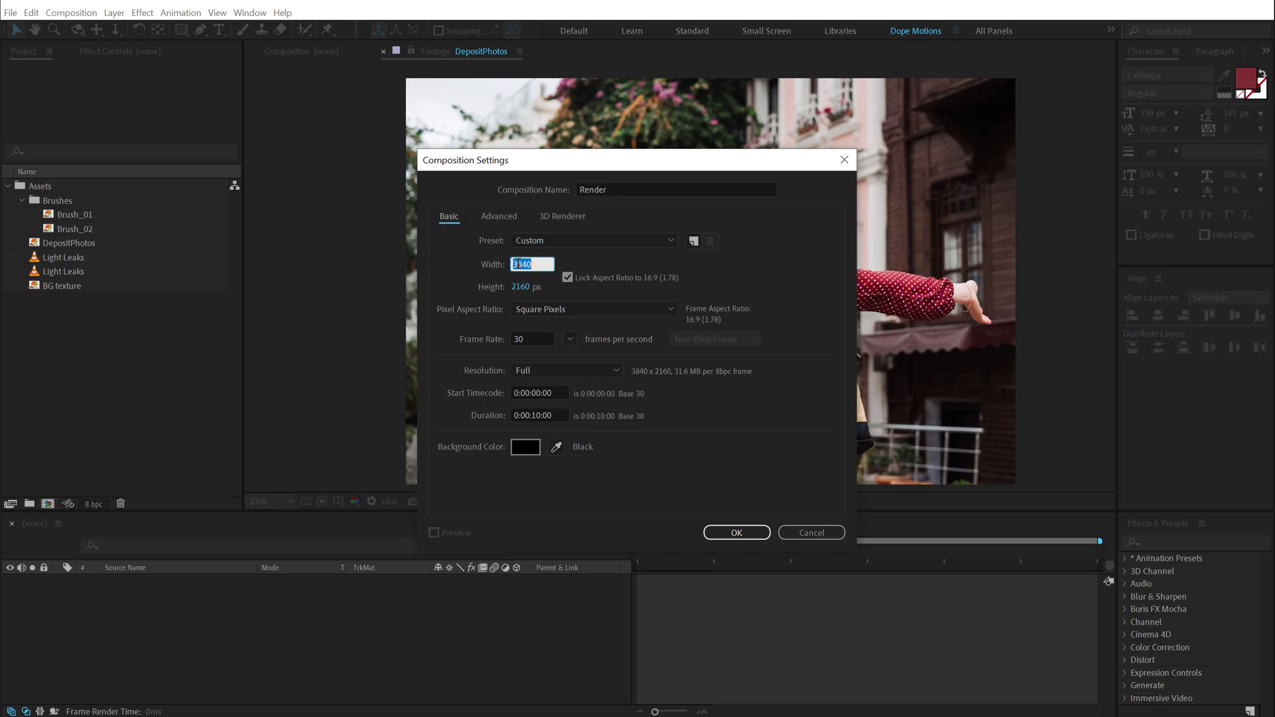
type("1920")
left_click(795, 262)
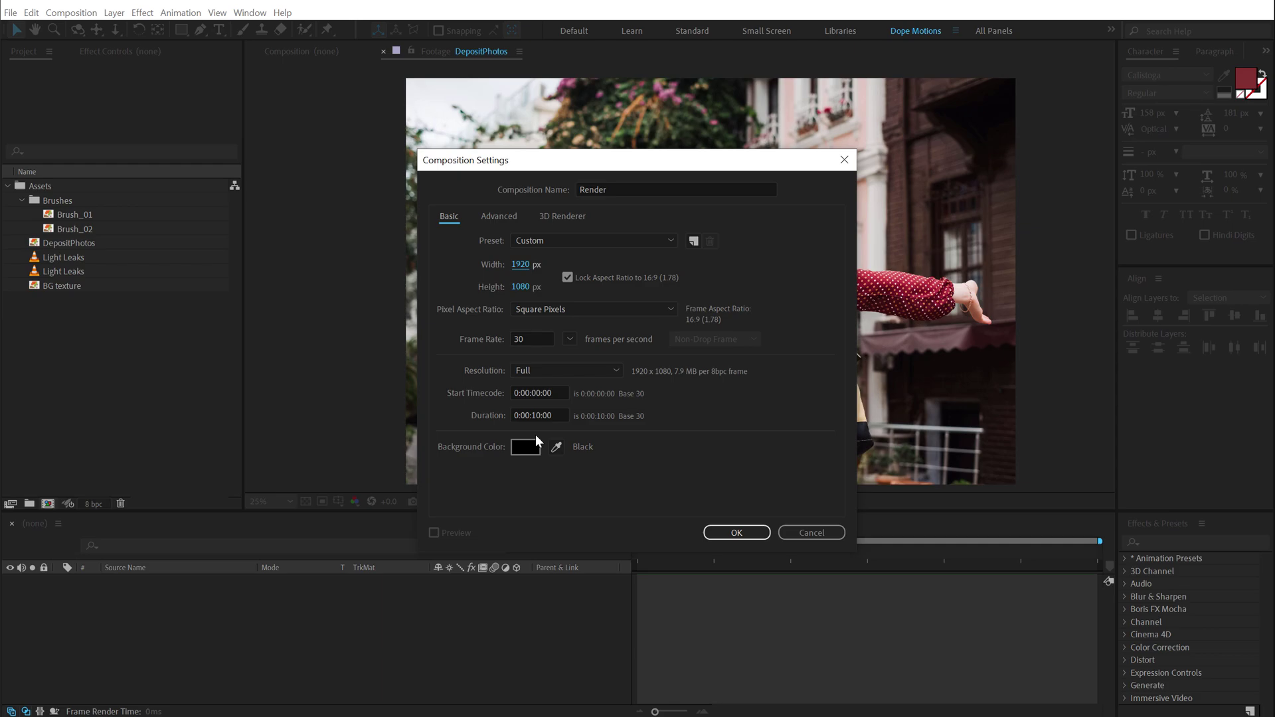
left_click(736, 533)
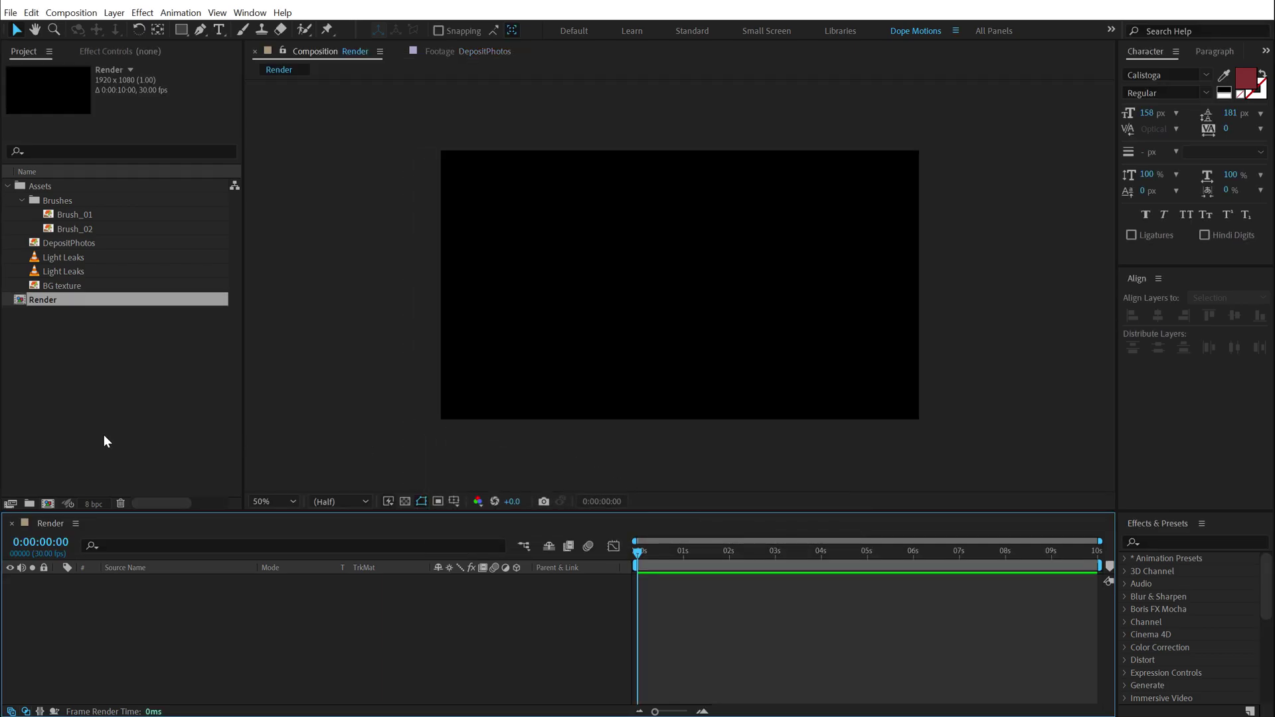
Create a second 1920×1080 composition named Scene.
left_click(81, 470)
left_click(48, 504)
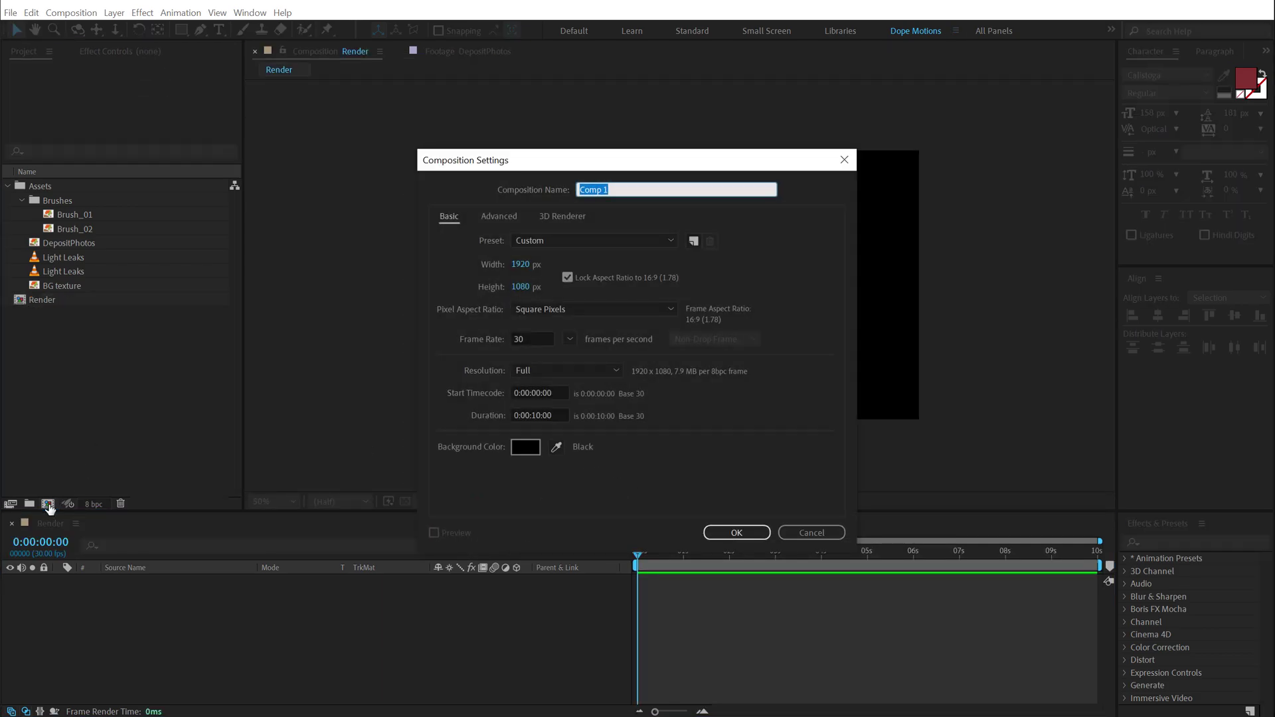
type("Scene")
key("Return")
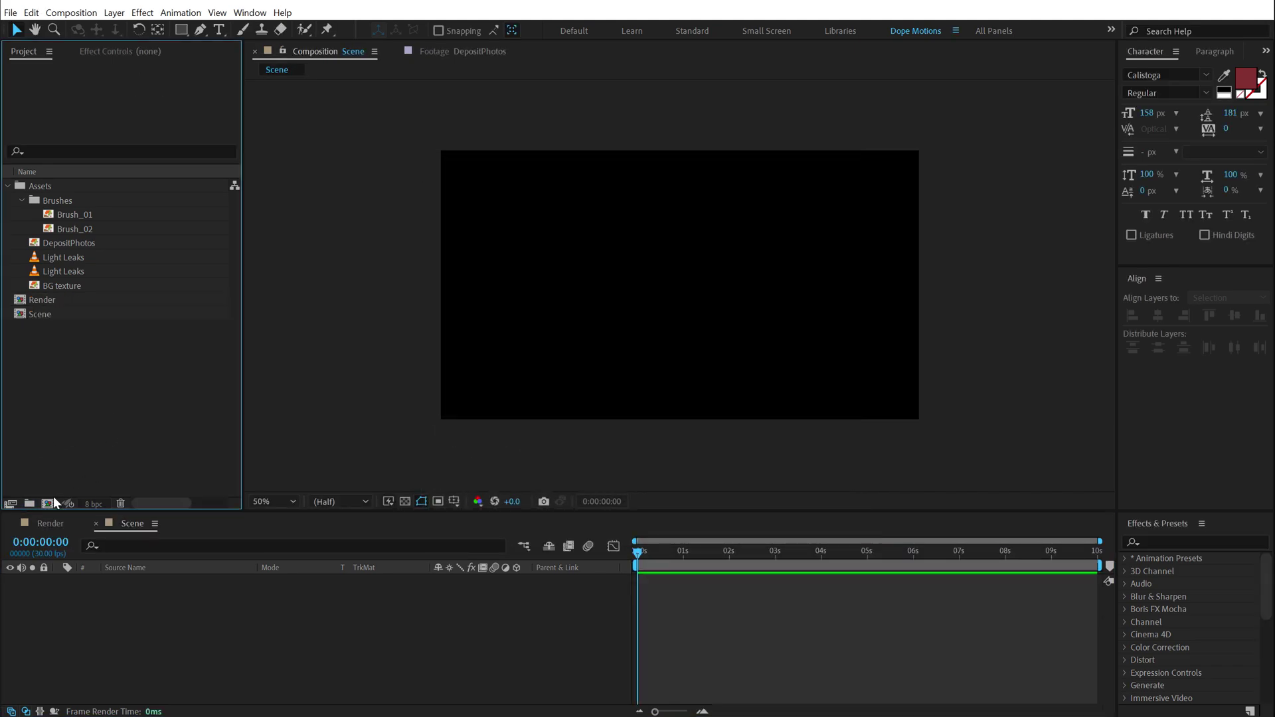
Create a 3840×2160 composition named Media and start a fourth named Brush.
left_click(48, 504)
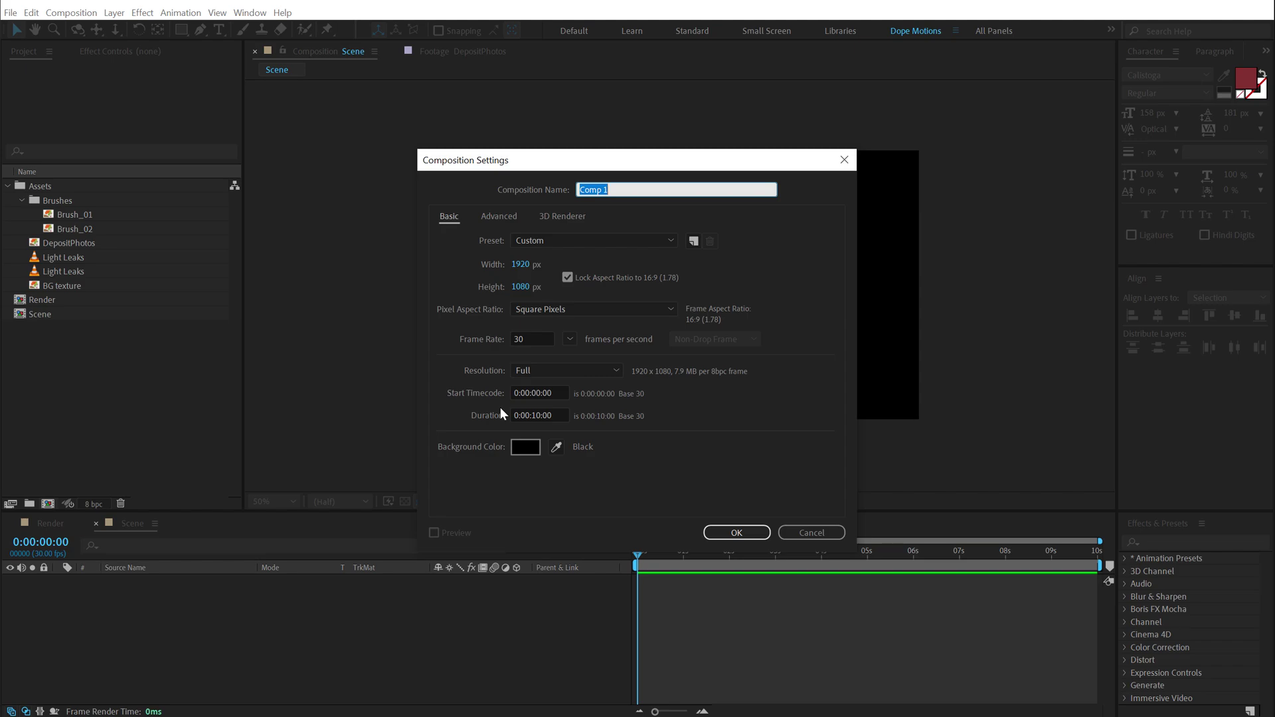
type("Media")
left_click(521, 264)
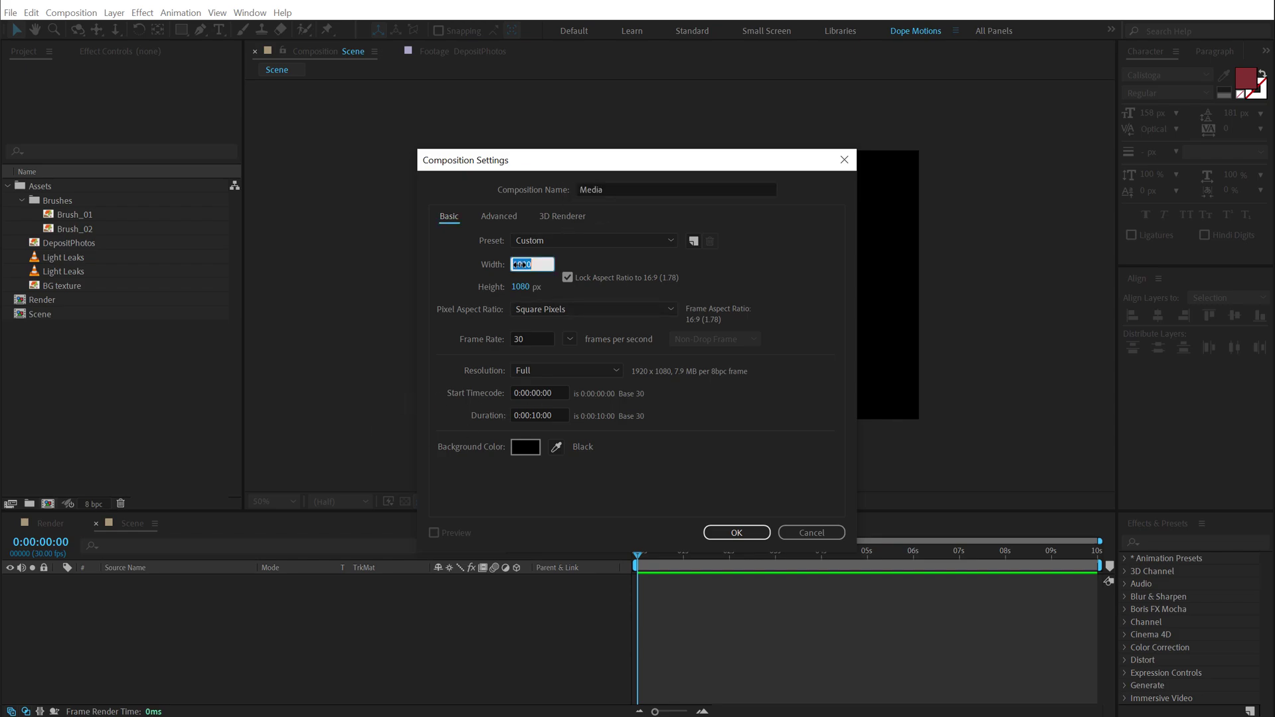
type("3840")
left_click(737, 533)
left_click(39, 400)
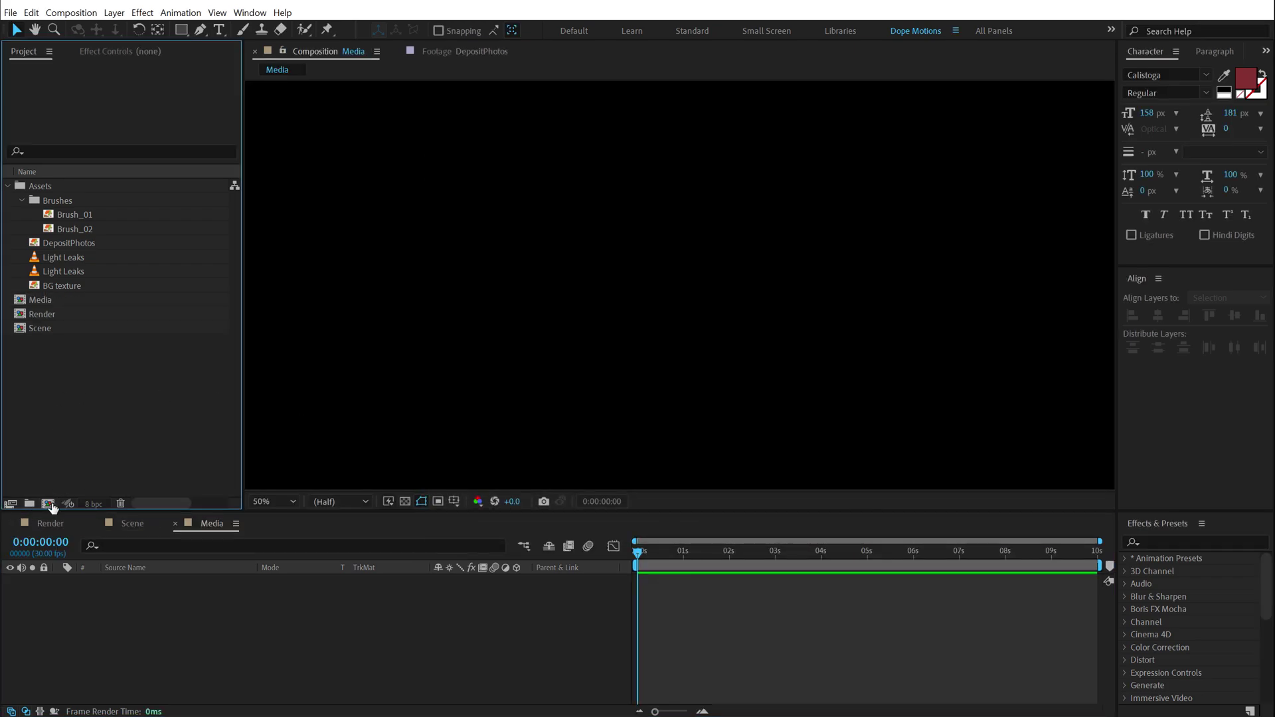
left_click(49, 504)
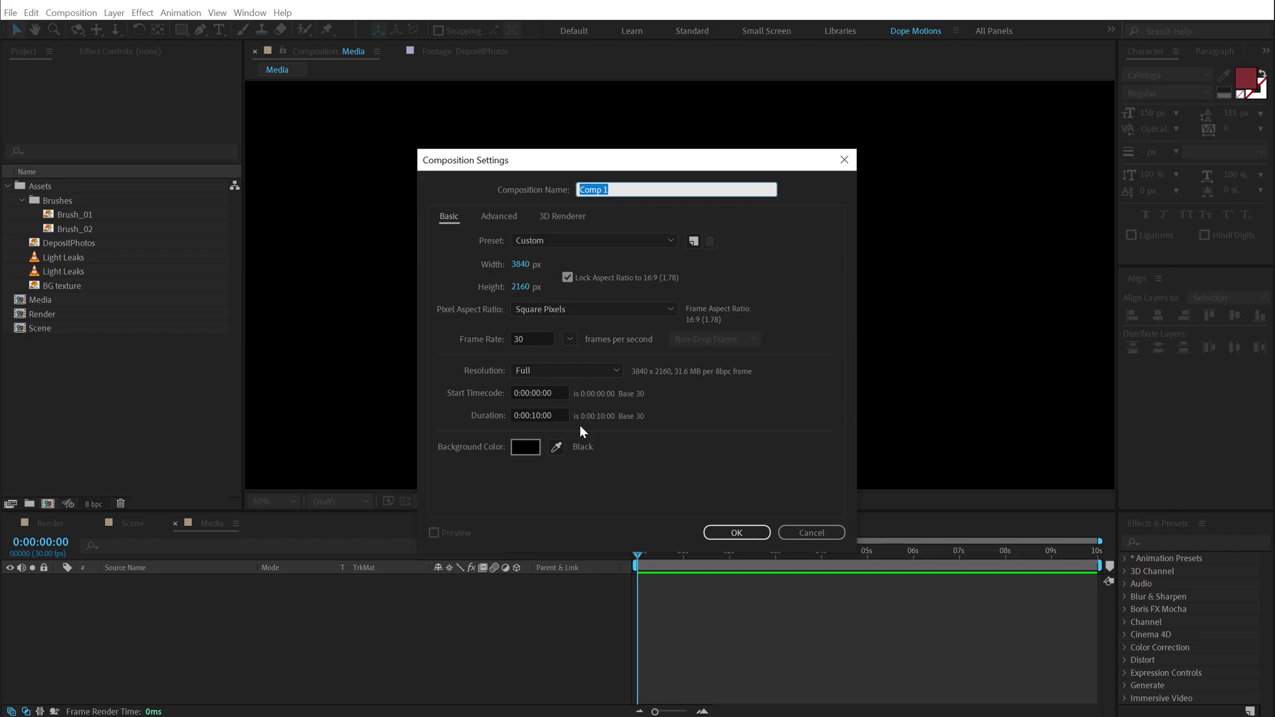
type("Brsu")
type("ush")
Create the Brush composition and fit its frame in the viewer.
left_click(734, 533)
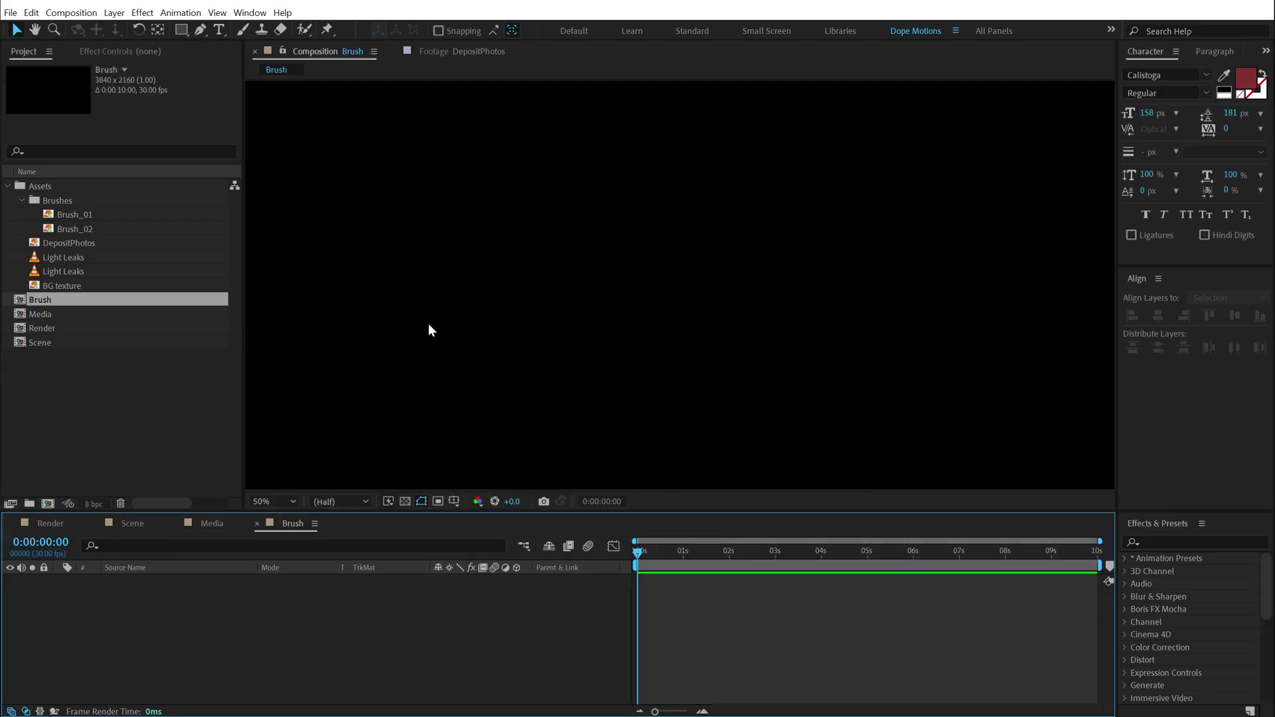
key("comma")
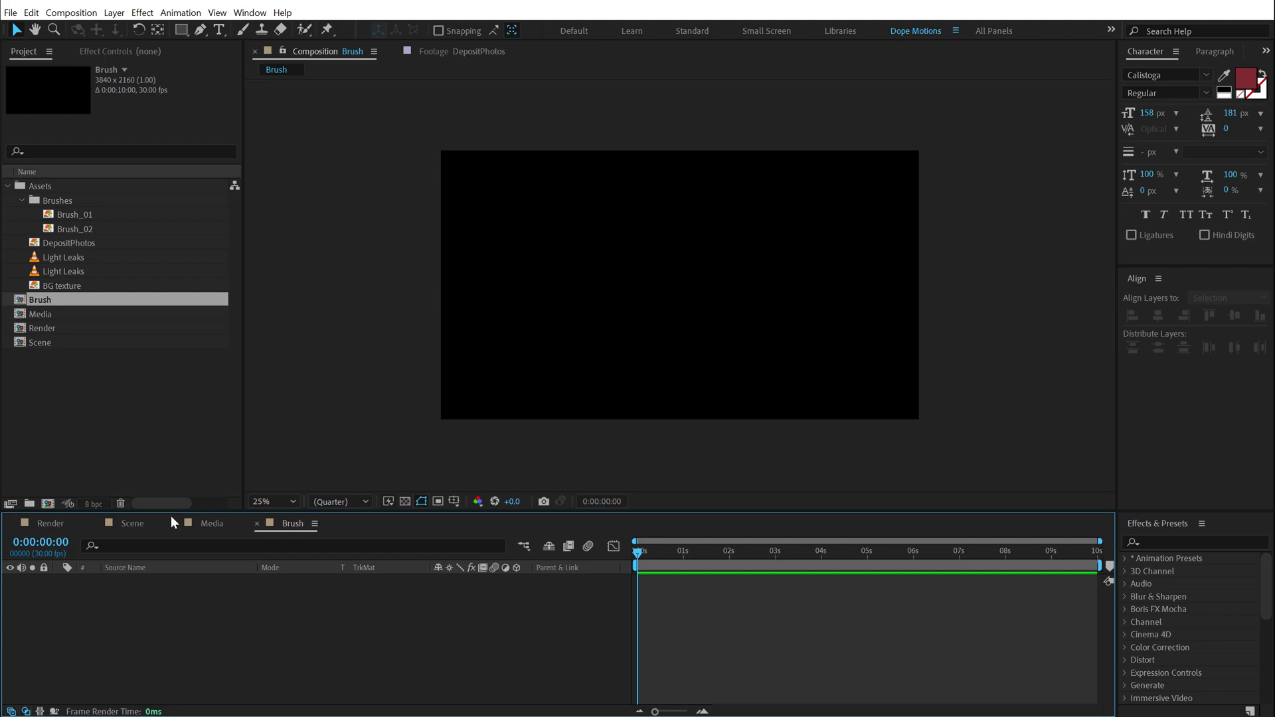
left_click_drag(170, 512, 170, 425)
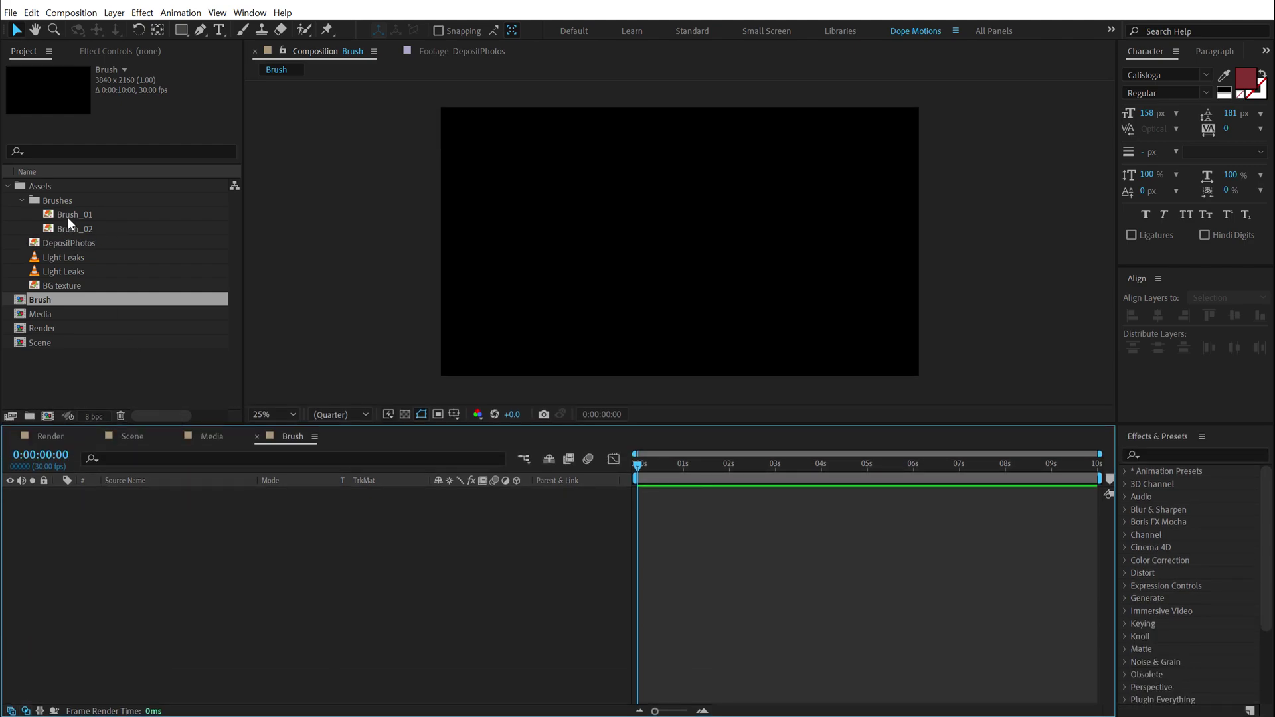
Add Brush_01 and Brush_02 as layers, with Brush_01 beneath Brush_02.
left_click(71, 214)
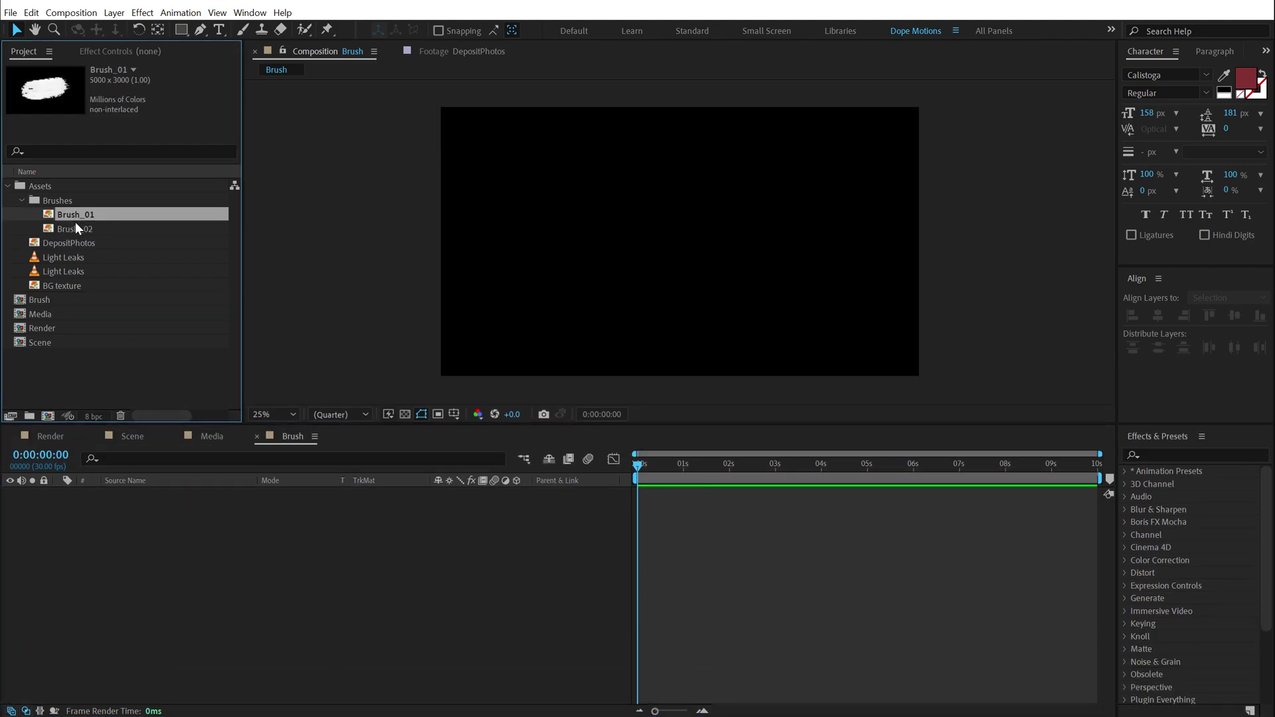
left_click(74, 224, "ctrl")
mouse_move(86, 214)
left_mouse_down()
mouse_move(166, 580)
mouse_move(305, 554)
left_mouse_up()
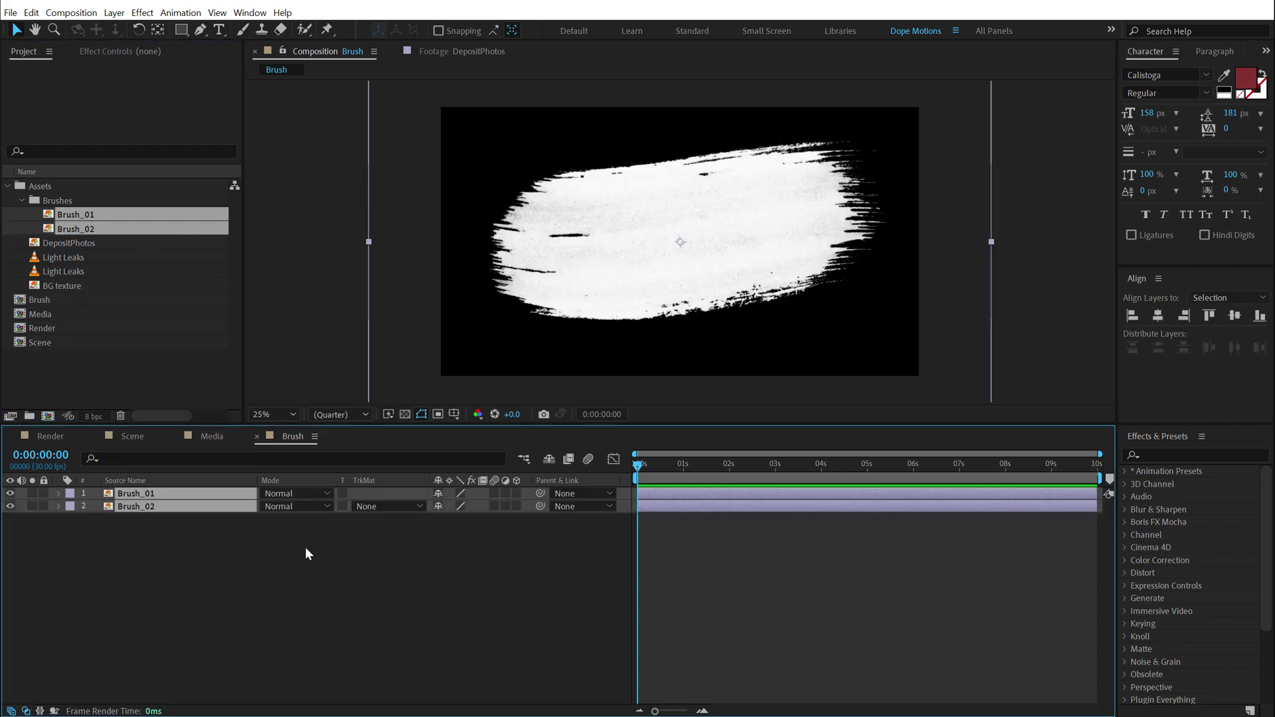
left_click(137, 564)
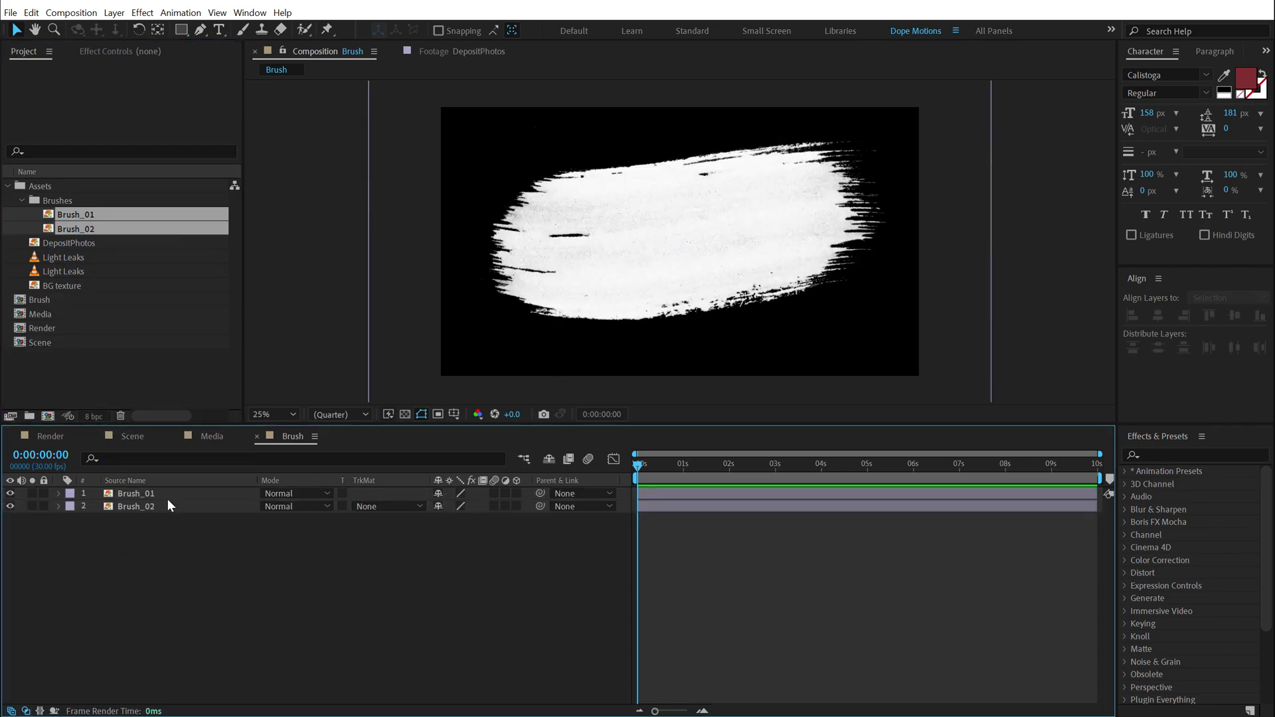
left_click_drag(154, 496, 155, 525)
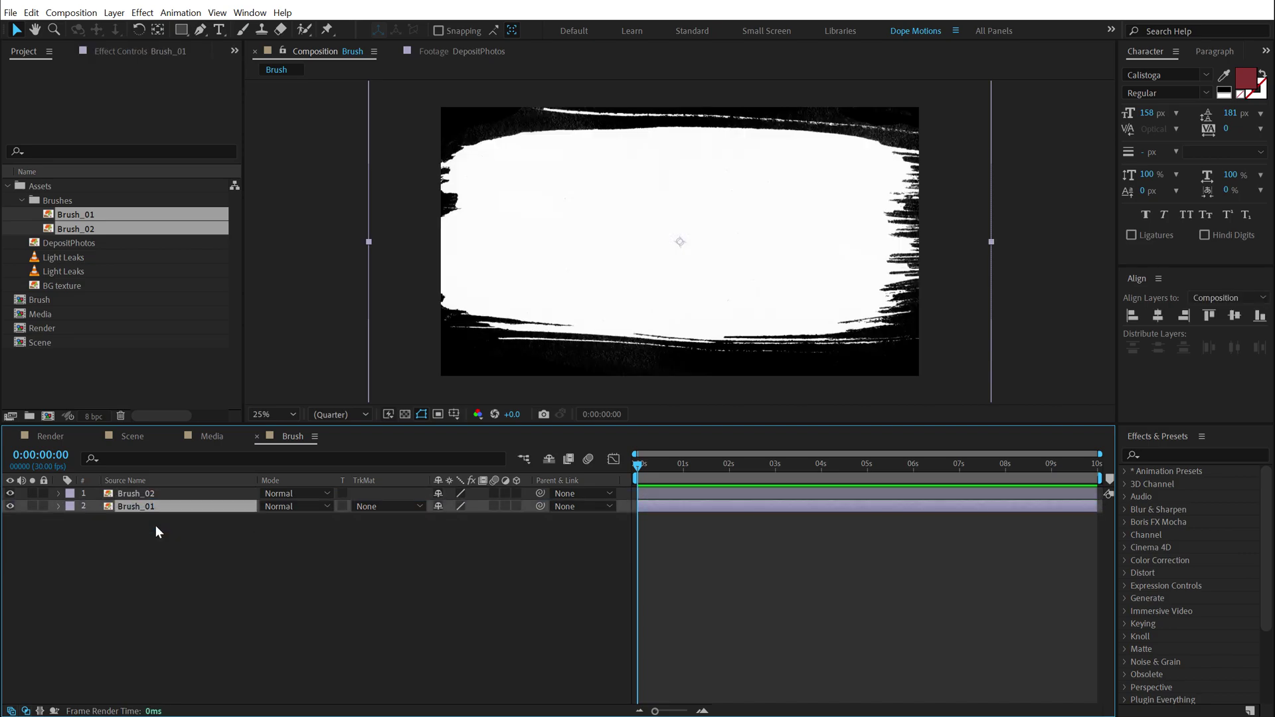
Set Brush_01's track matte to Luma, using Brush_02.
left_click(406, 506)
left_click(400, 571)
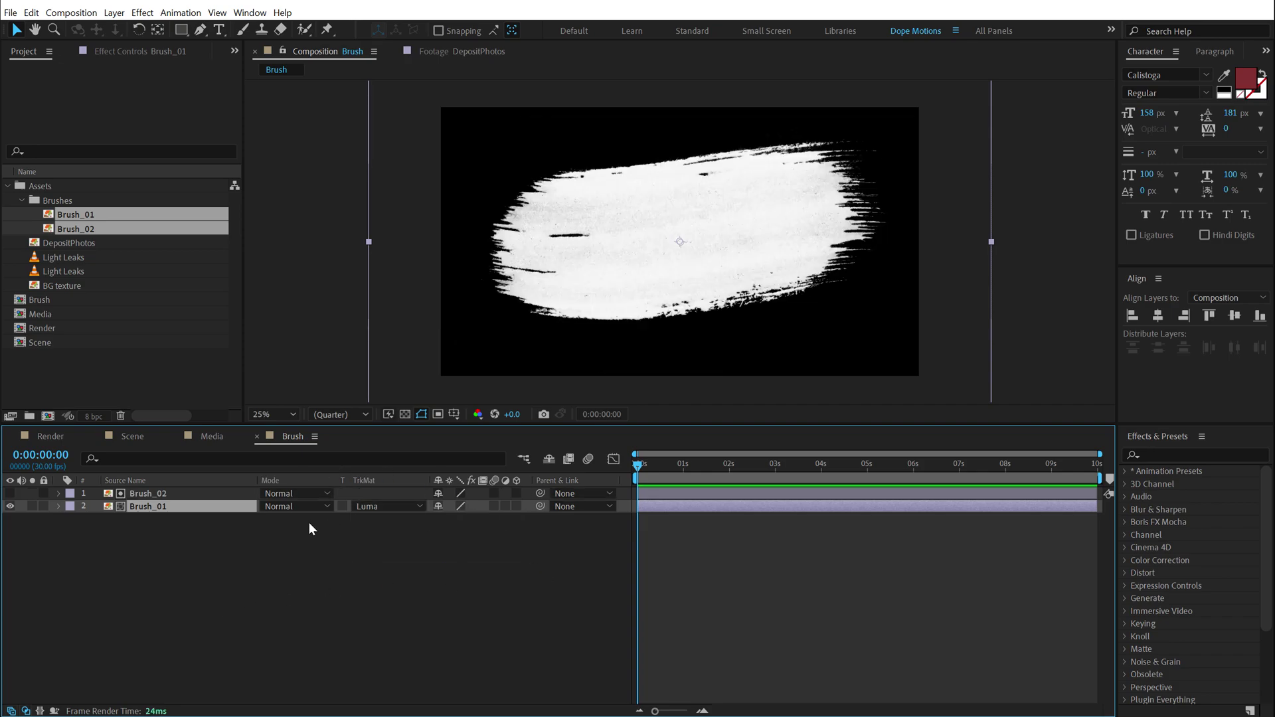
left_click(362, 582)
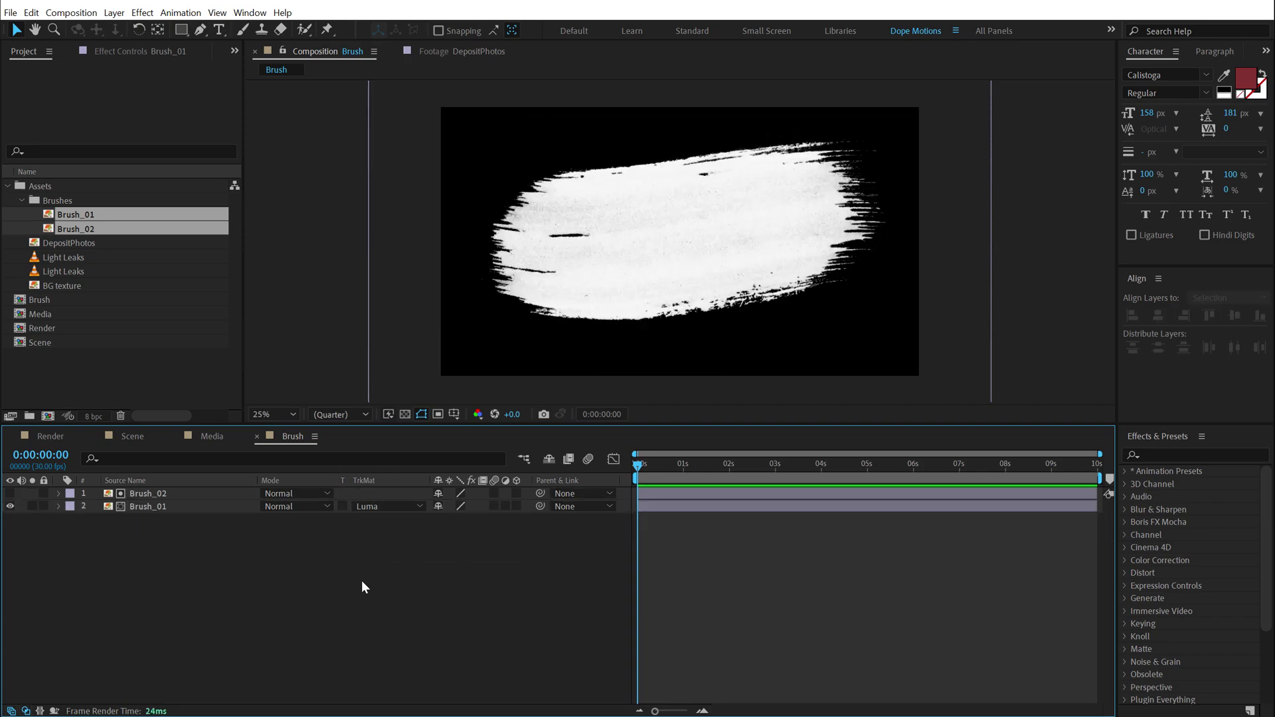
Slide the Brush_02 stroke to the right in the Composition viewer.
key("F4")
key("F4")
left_click(146, 494)
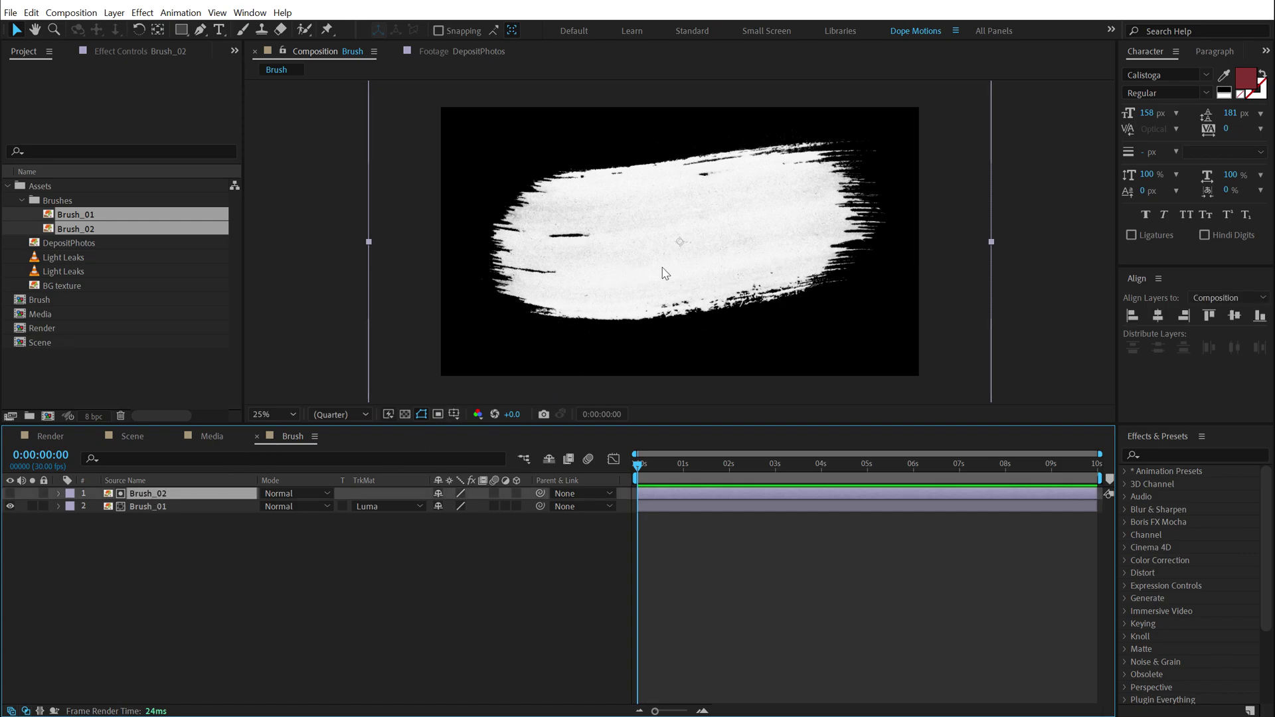
mouse_move(664, 273)
left_mouse_down()
mouse_move(723, 256)
mouse_move(697, 256)
mouse_move(978, 231)
mouse_move(868, 214)
mouse_move(469, 268)
mouse_move(631, 267)
left_mouse_up()
left_click(159, 508)
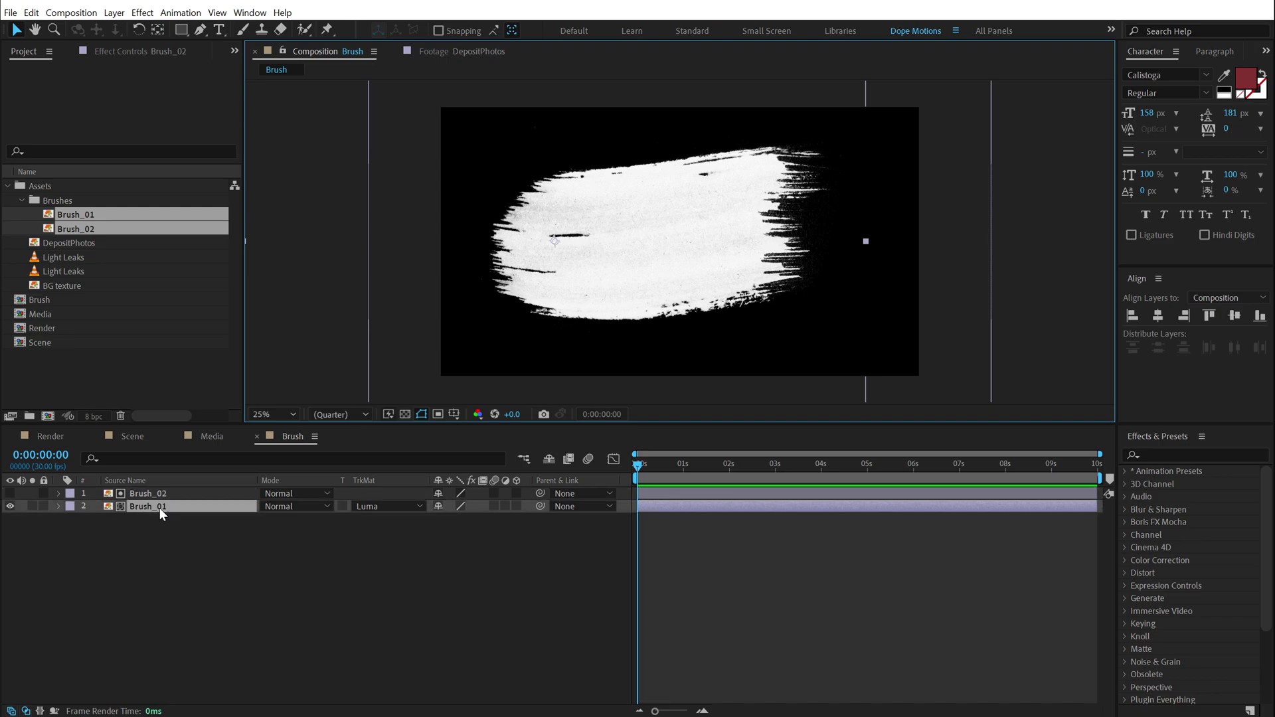
Rotate Brush_01 by 5° and Brush_02 by 2°.
key("r")
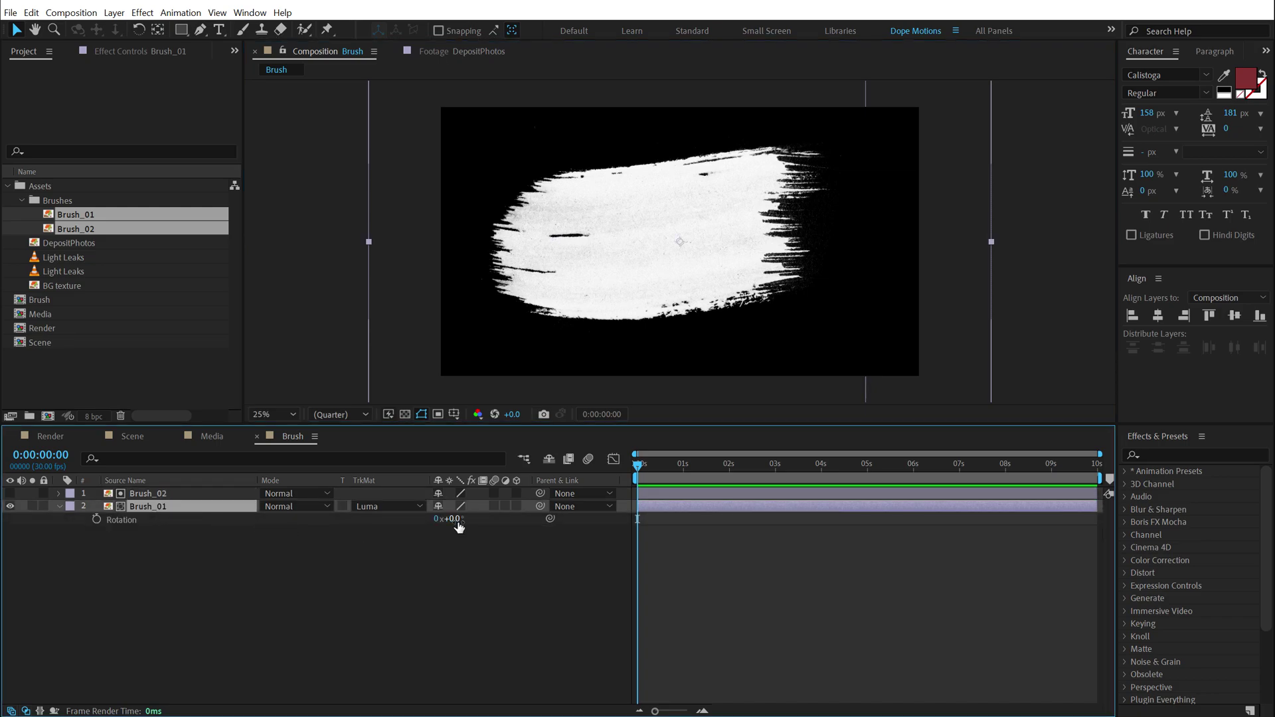
left_click(454, 519)
type("5")
left_click(438, 584)
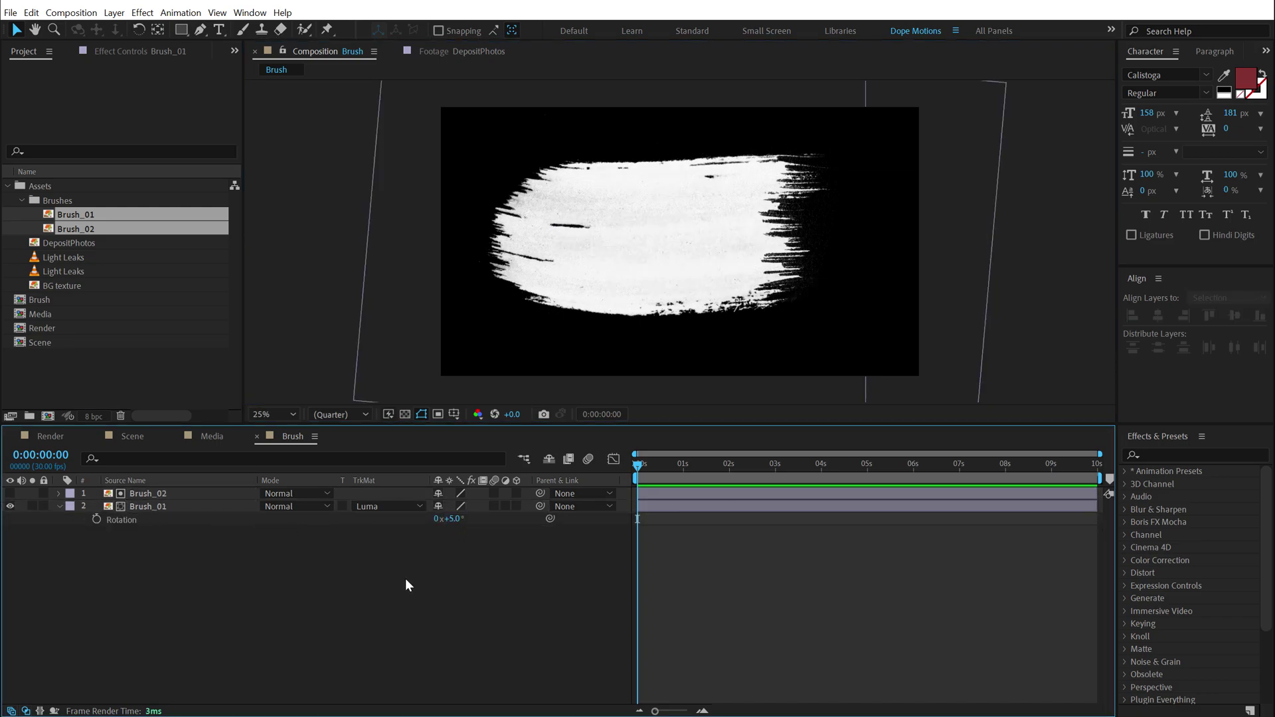
left_click(161, 492)
key("r")
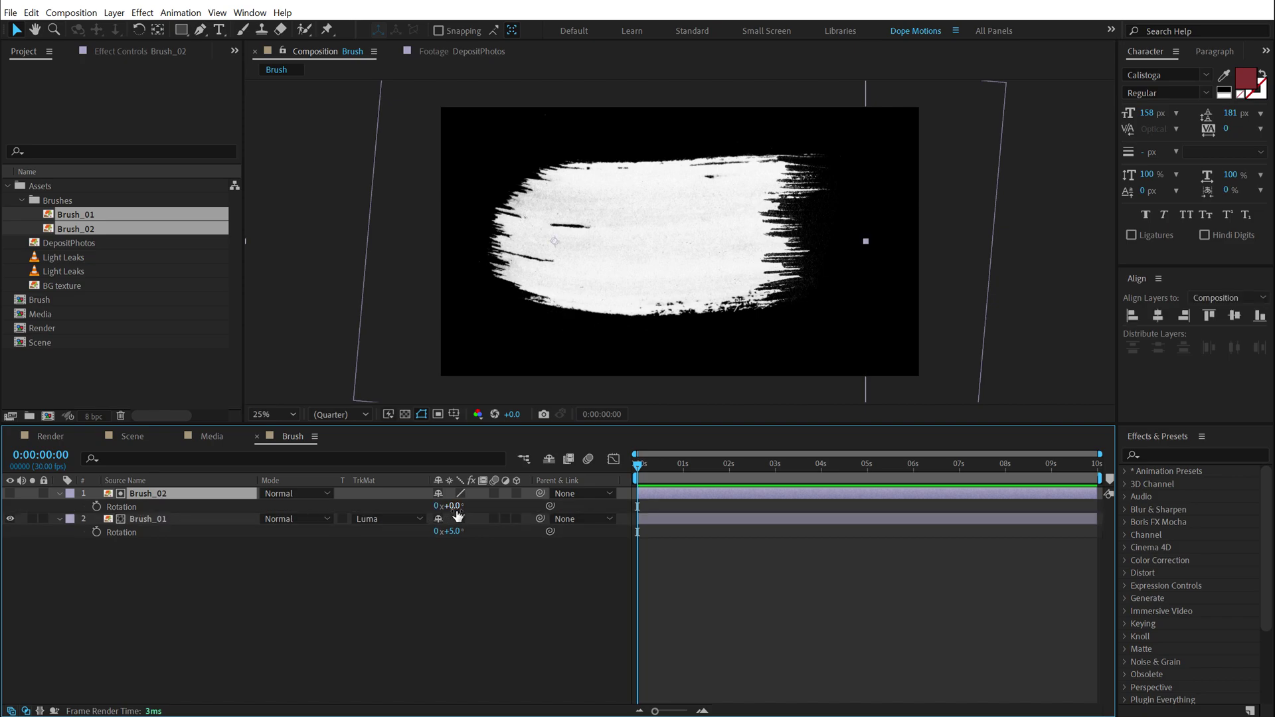
left_click(456, 510)
type("2")
left_click(434, 587)
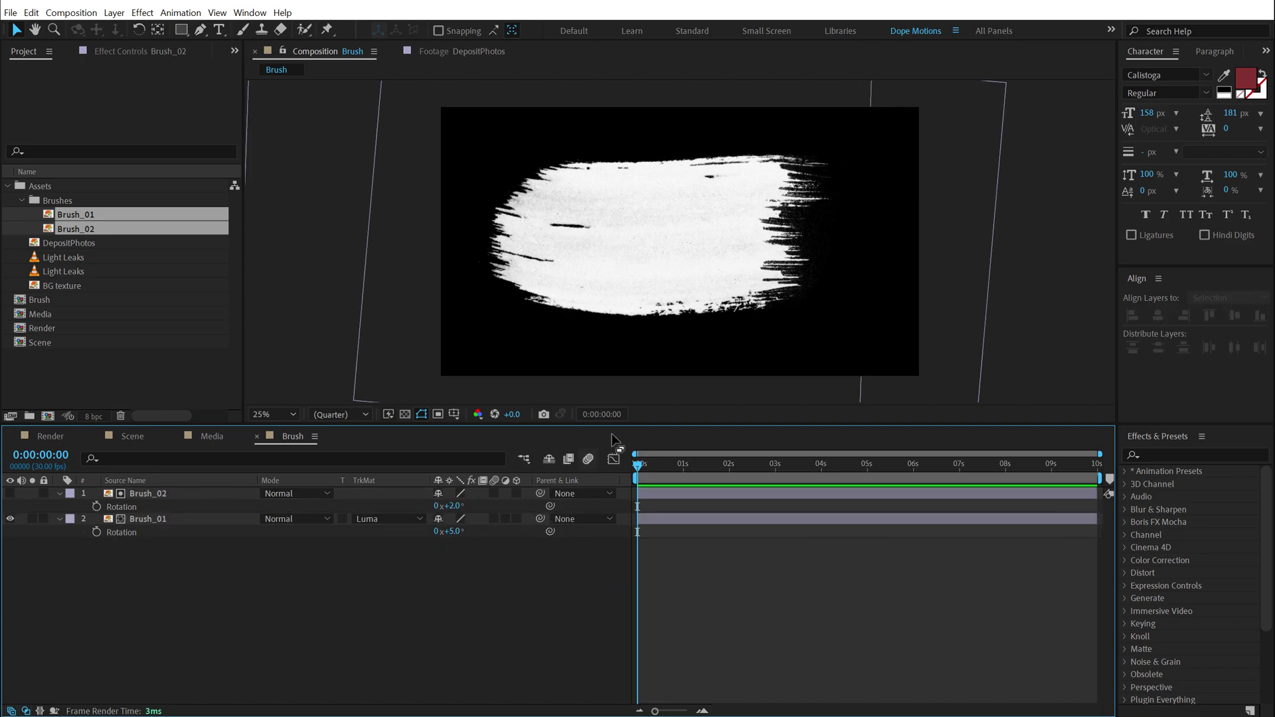
Keyframe Brush_02's Position from off-screen left at 0s to centred at 0:15.
left_click(158, 499)
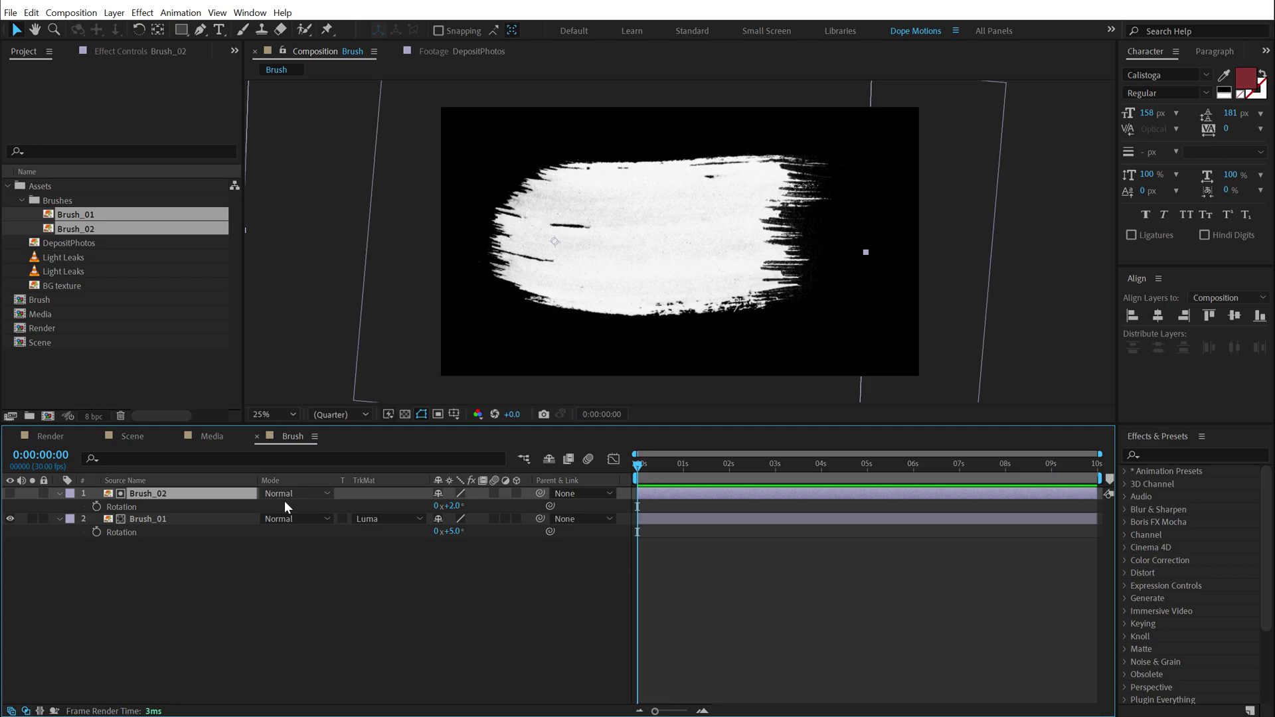
key("p")
left_click(95, 508)
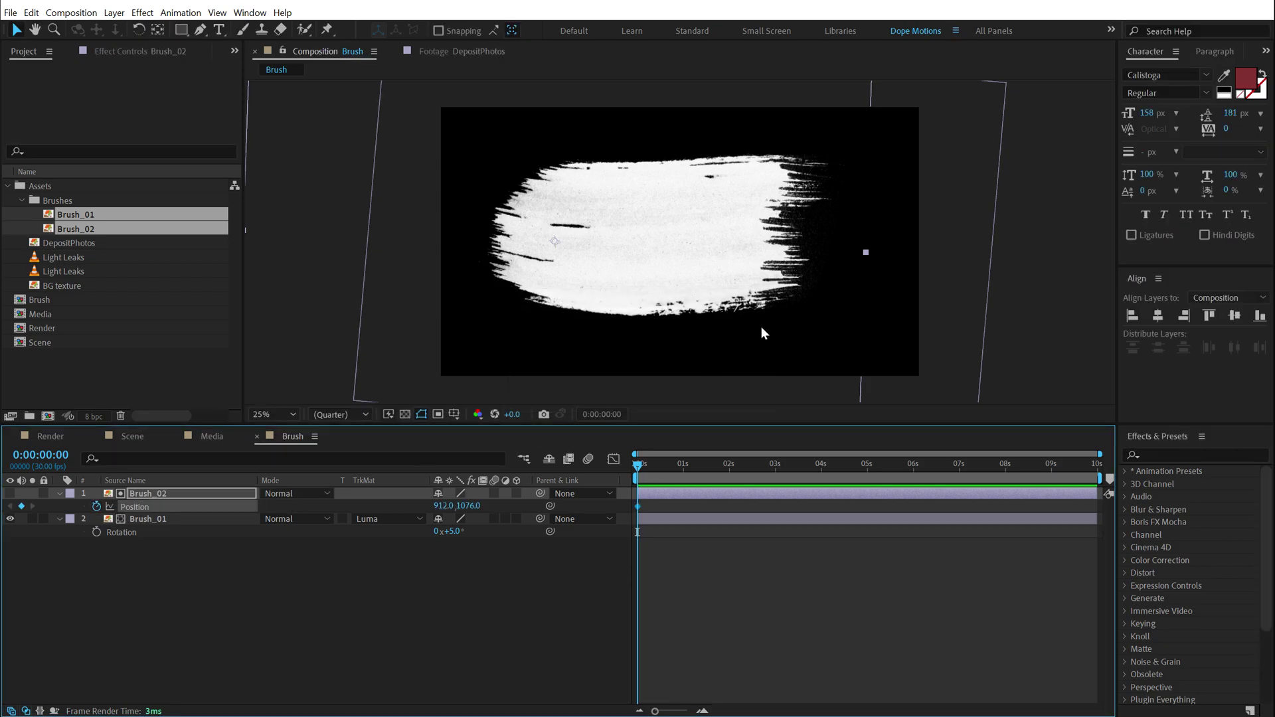
left_click_drag(764, 333, 433, 335)
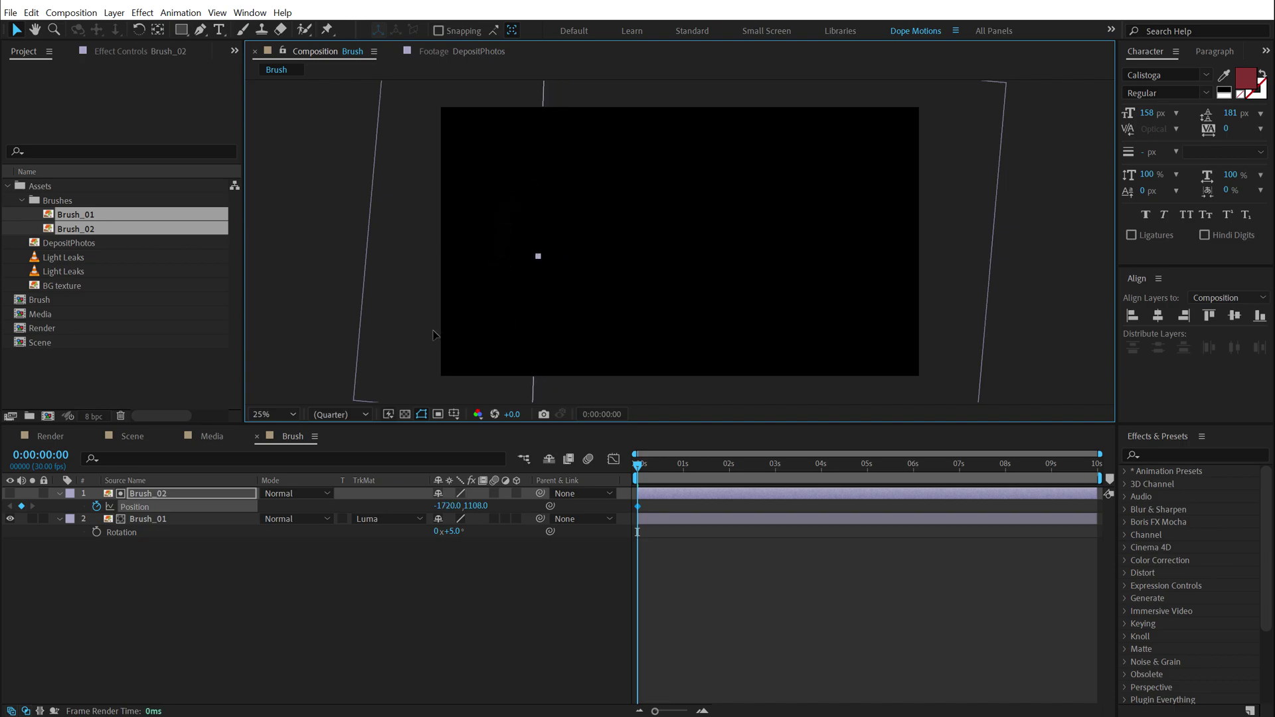
left_click(657, 466)
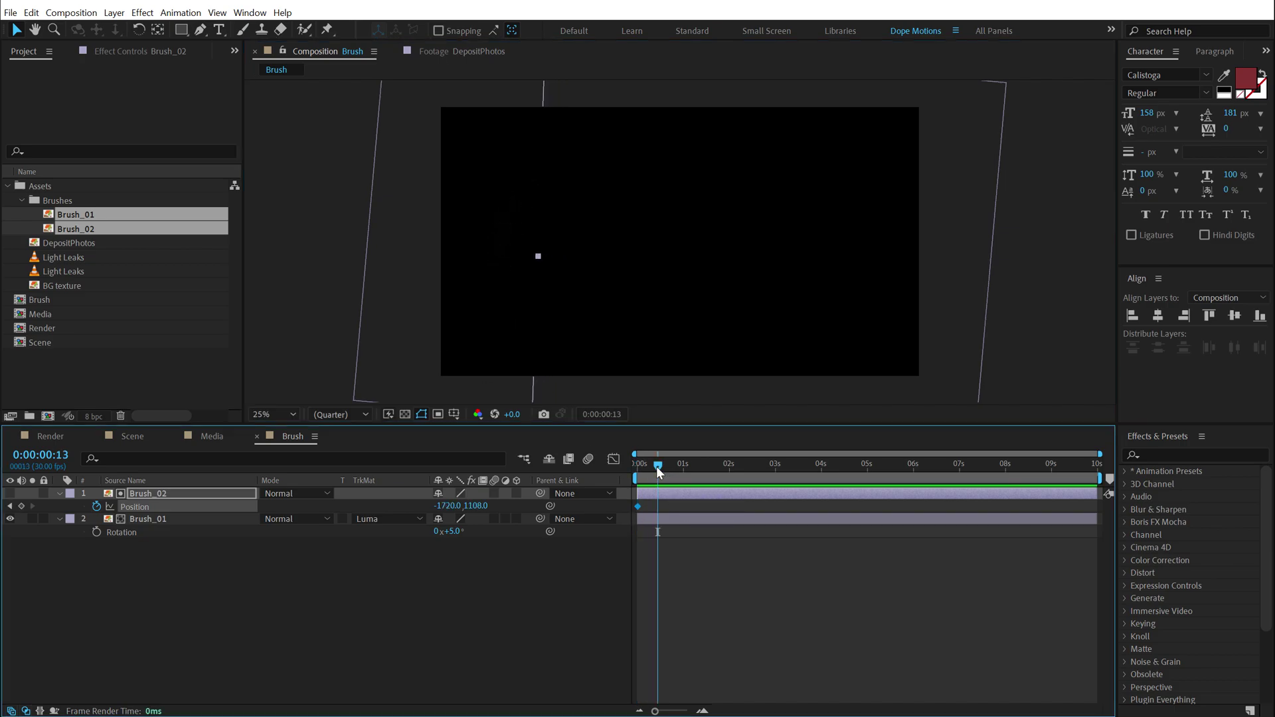
left_click(660, 466)
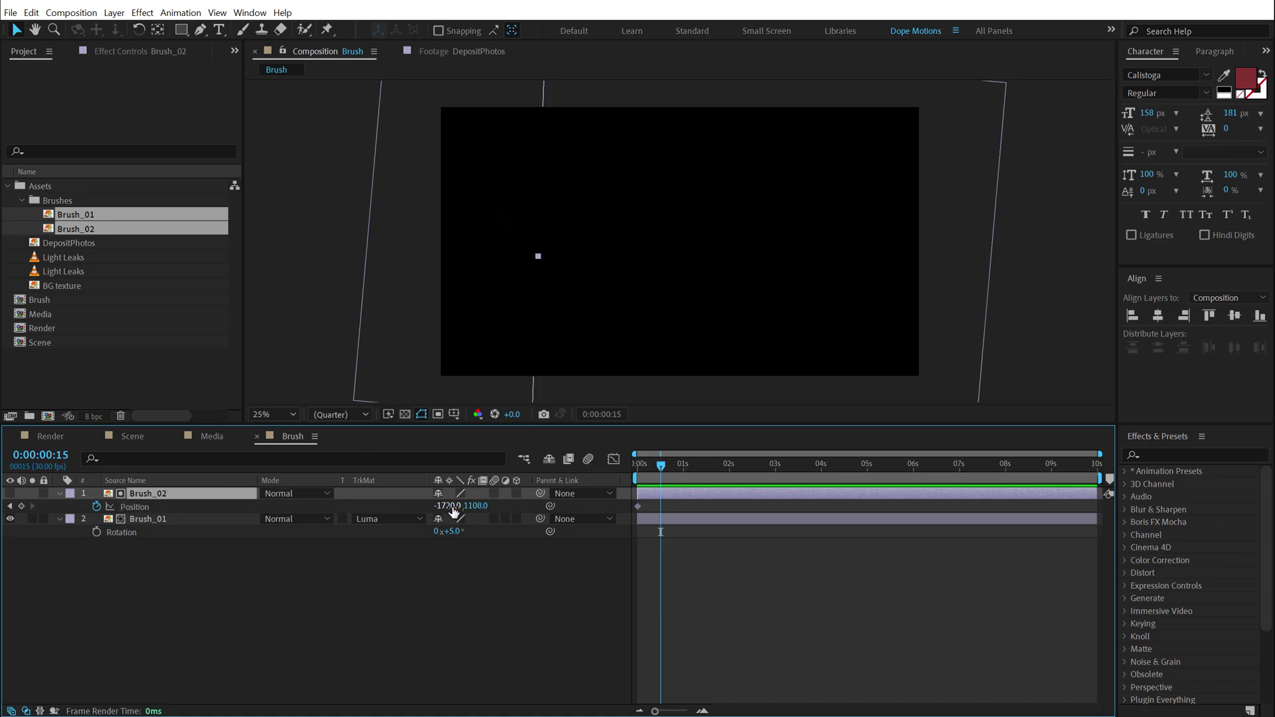
mouse_move(446, 506)
left_mouse_down()
mouse_move(664, 506)
mouse_move(876, 290)
mouse_move(894, 288)
left_mouse_up()
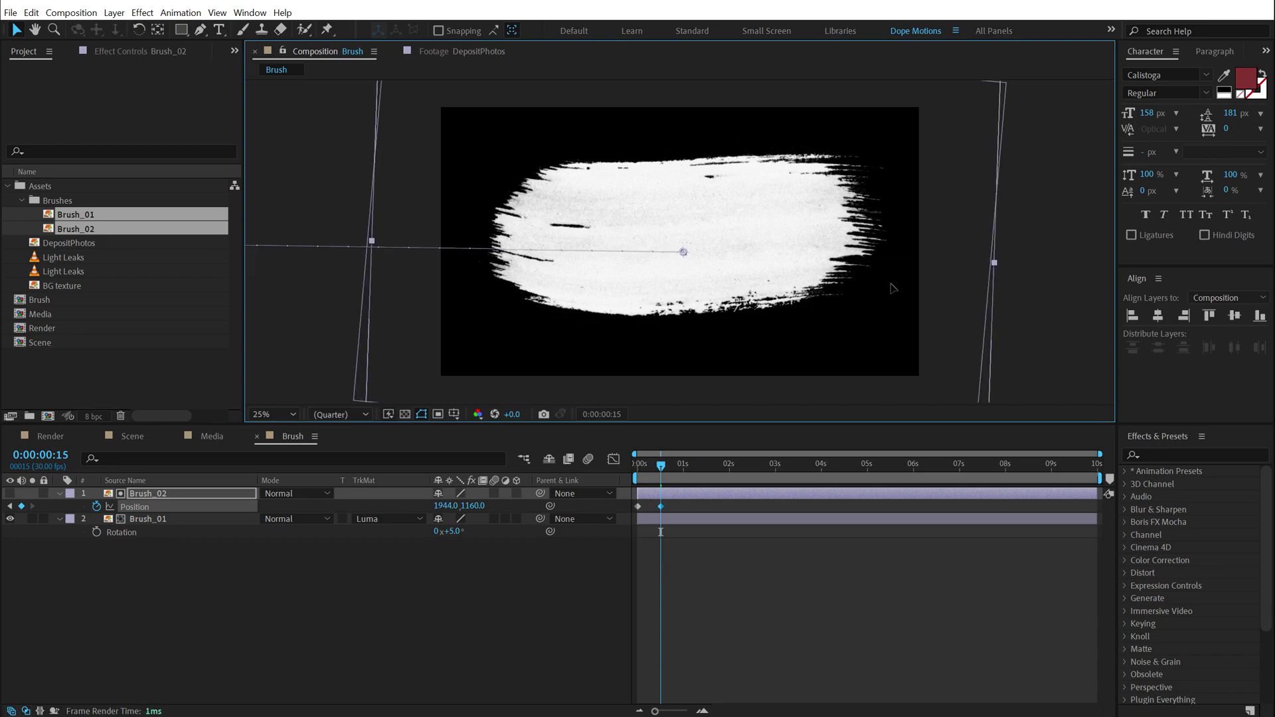
Apply Easy Ease to both position keyframes and preview the slide-in.
left_click_drag(667, 506, 623, 523)
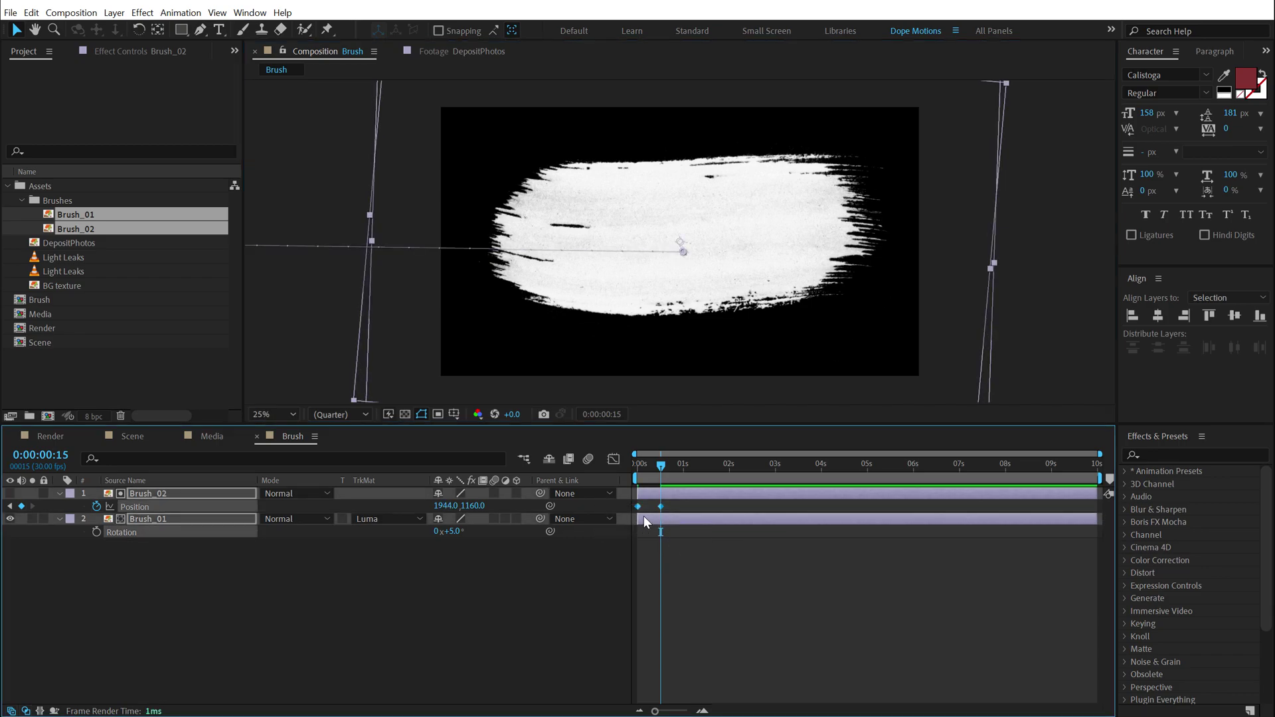
right_click(659, 508)
mouse_move(744, 685)
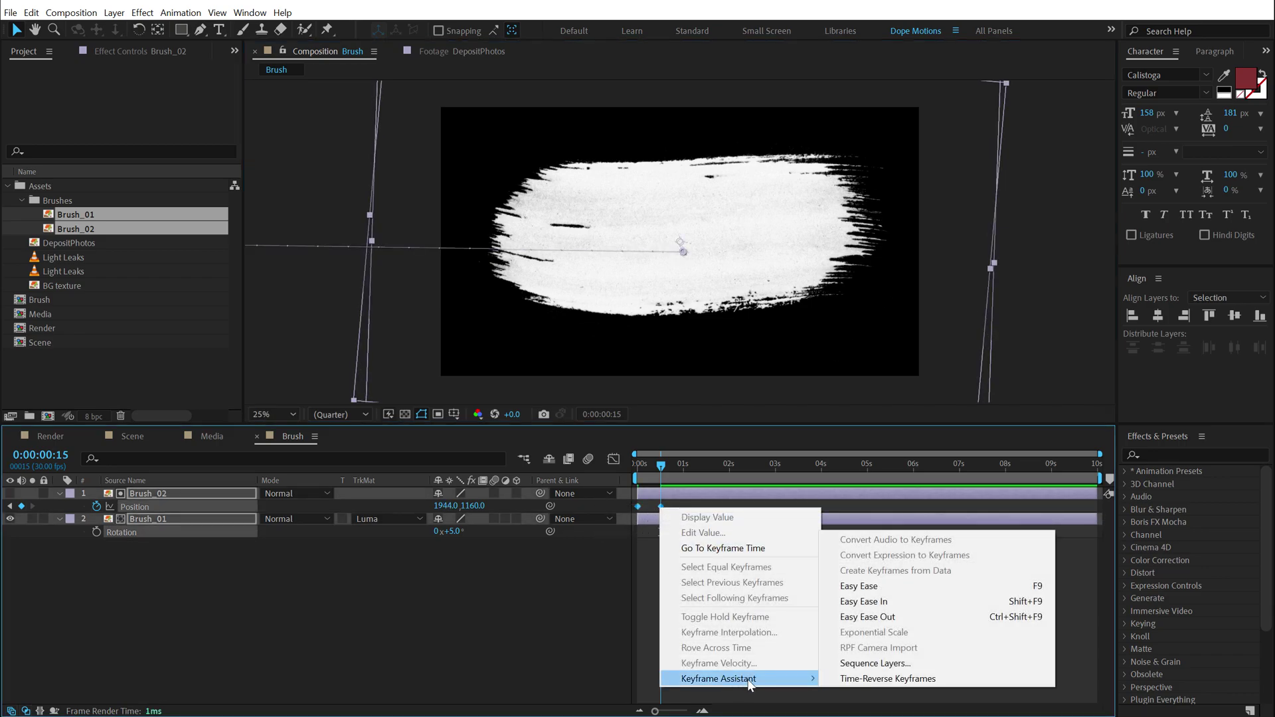
left_click(858, 585)
mouse_move(660, 465)
left_mouse_down()
mouse_move(580, 470)
mouse_move(677, 468)
left_mouse_up()
key("space")
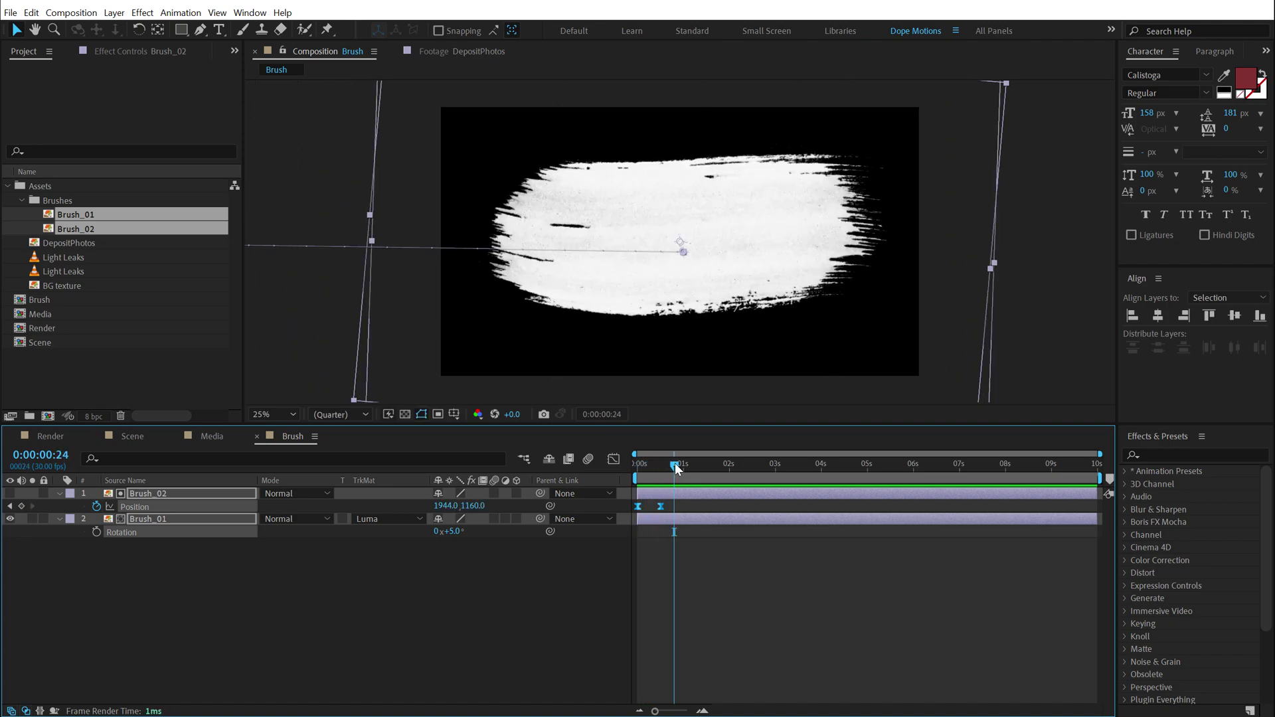
Add the DepositPhotos photo to the Media comp and scale it to fit.
left_click(217, 437)
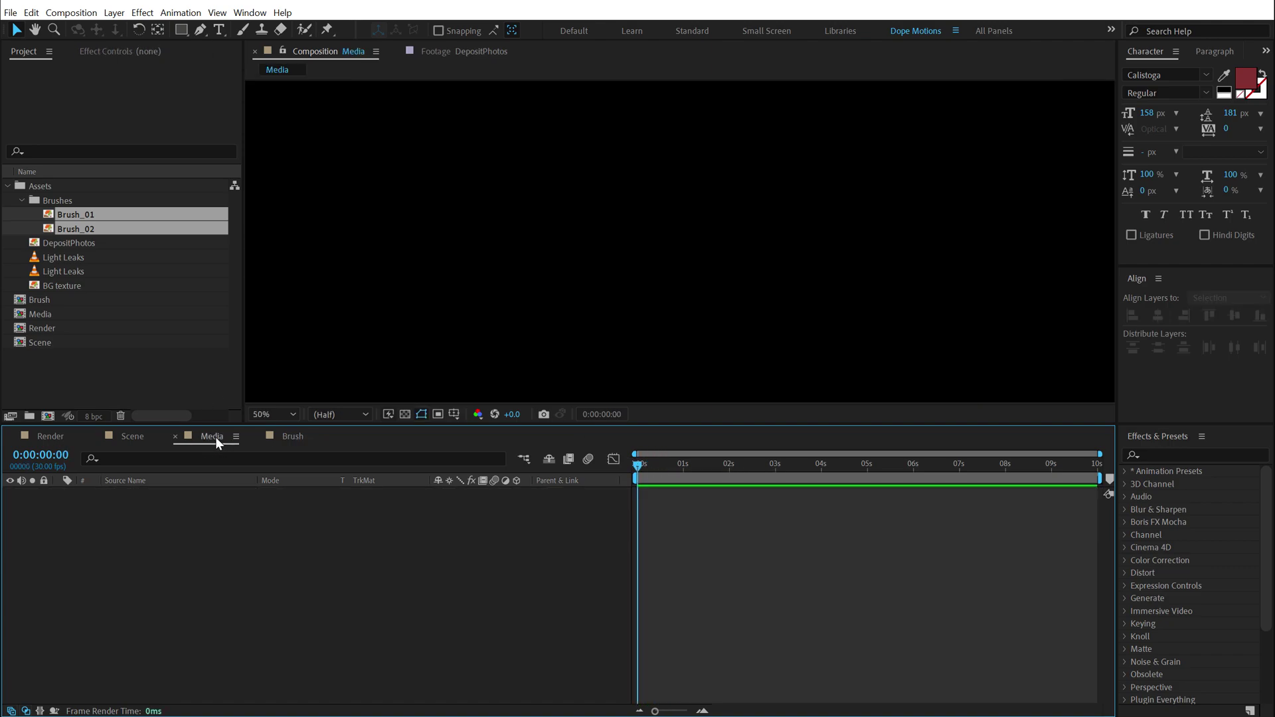
left_click_drag(55, 243, 199, 564)
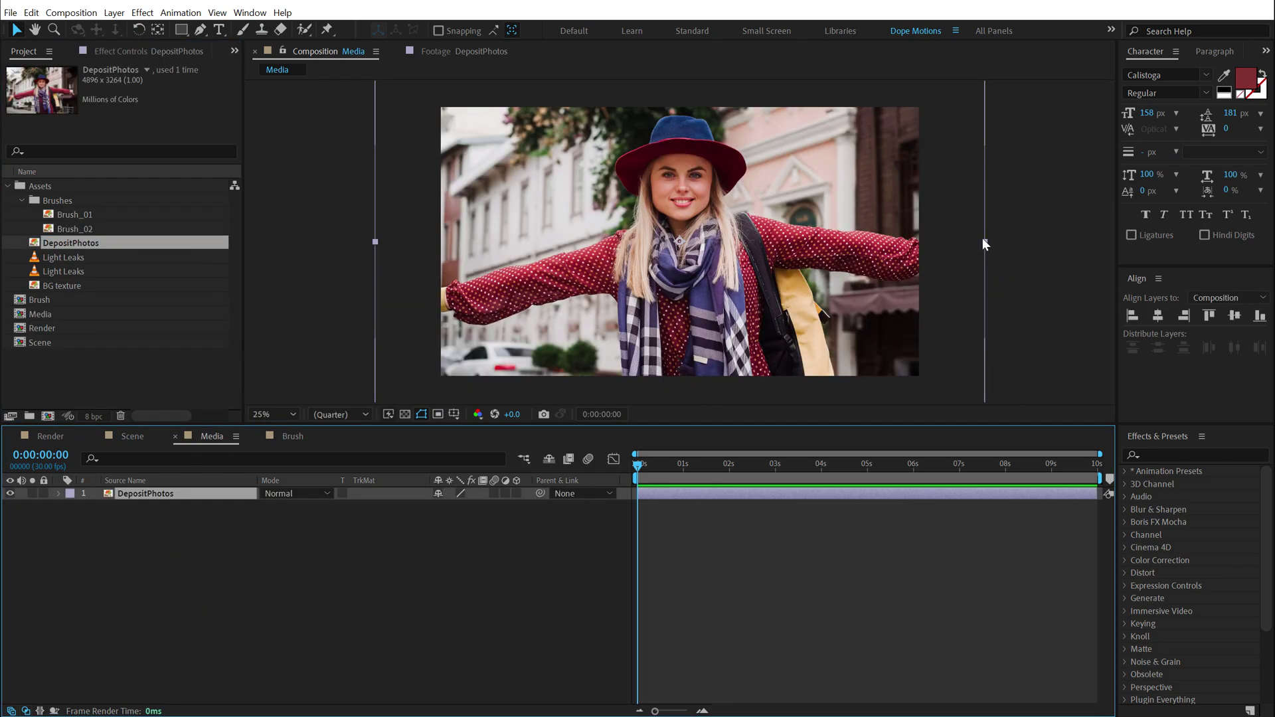
left_click_drag(985, 241, 926, 243)
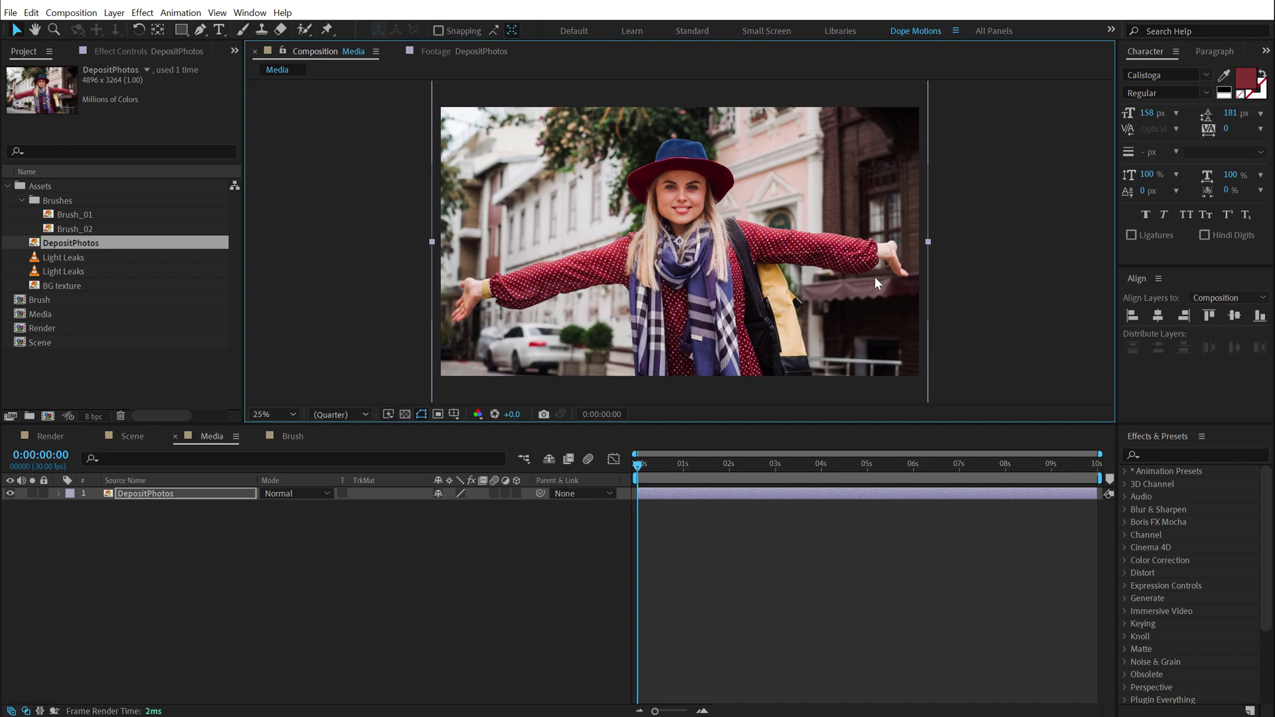
Place the Media and Brush compositions into Scene, with Brush on top.
left_click(131, 437)
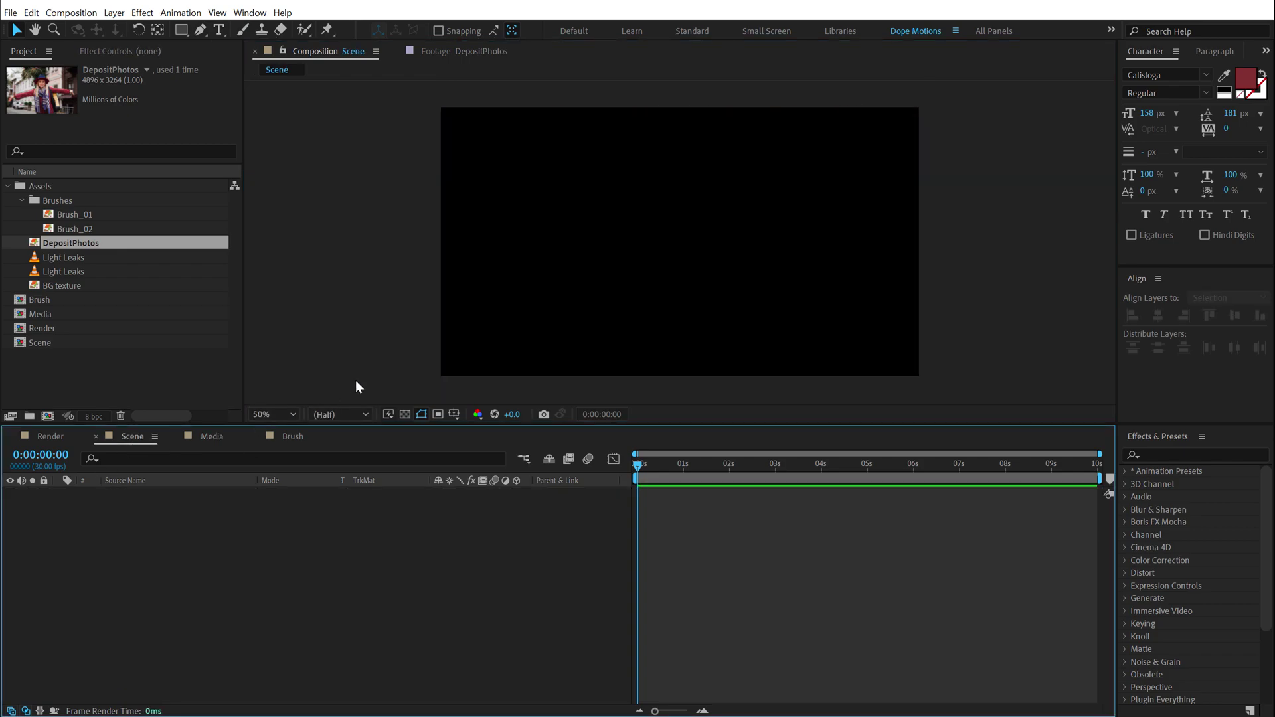
left_click(24, 202)
left_click(107, 353)
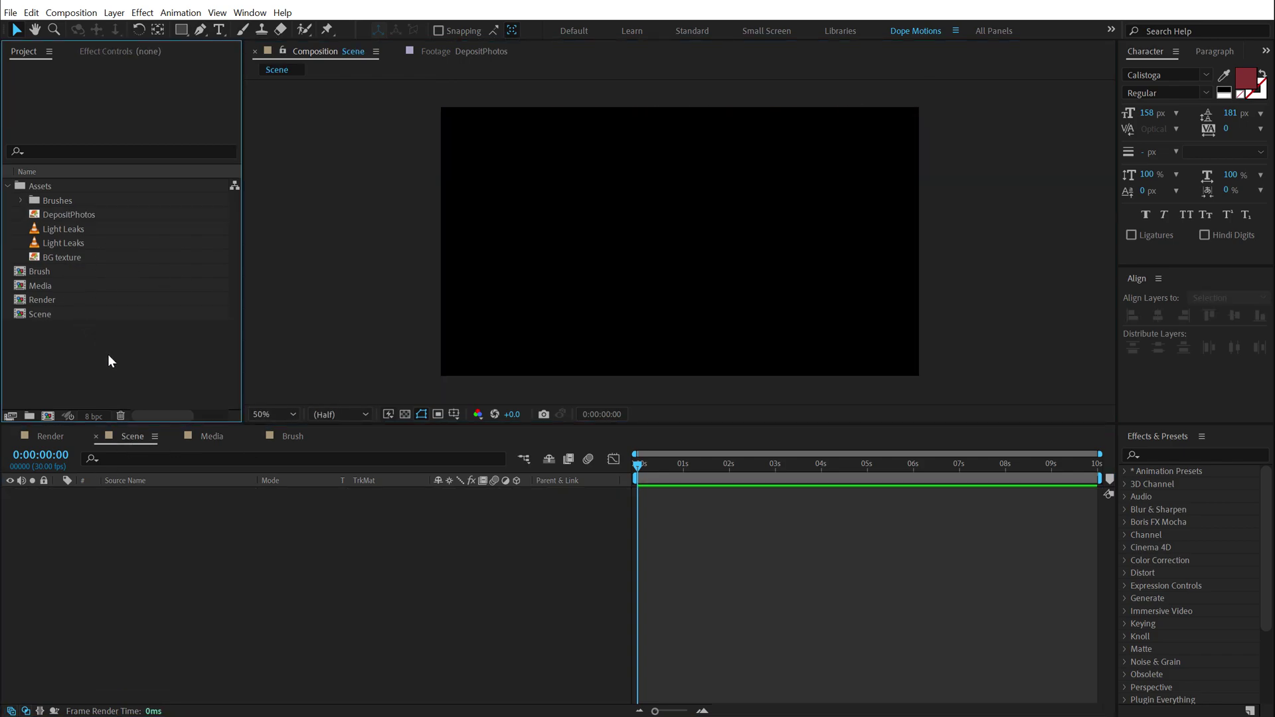
left_click_drag(45, 285, 153, 584)
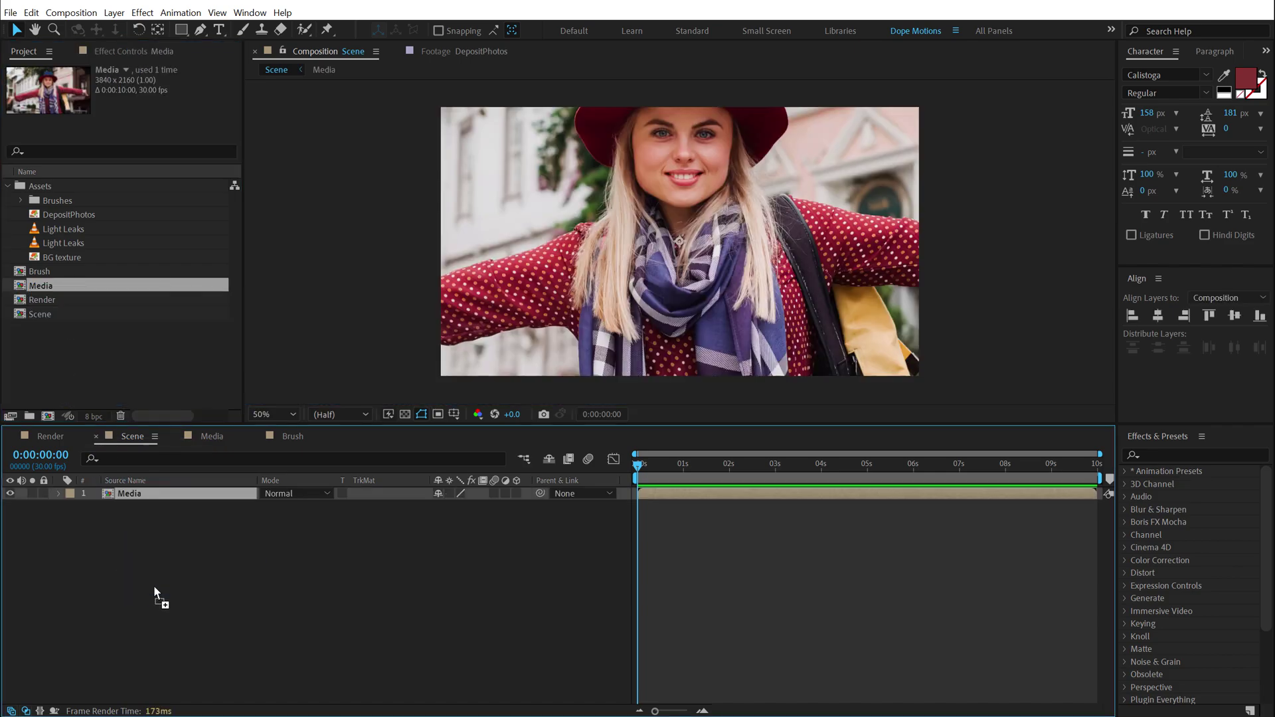
left_click_drag(45, 272, 149, 492)
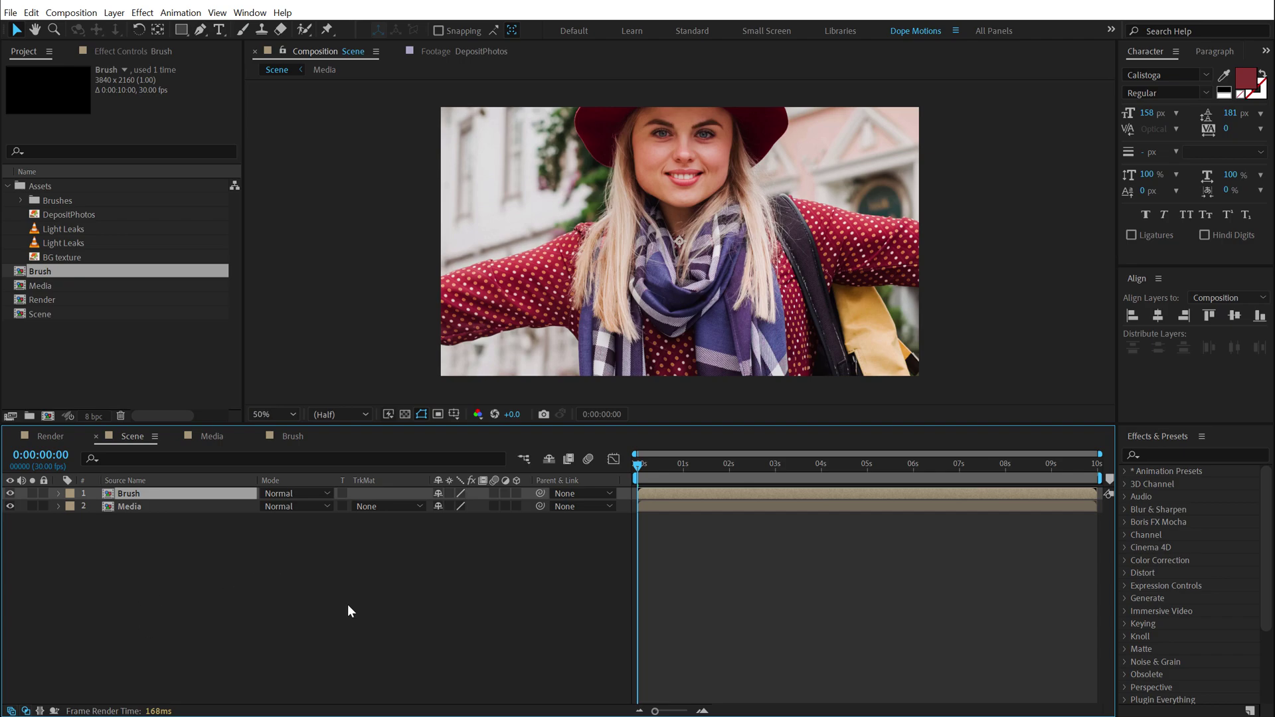
Make the Brush layer 3D and add Camera 1 to the Scene.
left_click(516, 493)
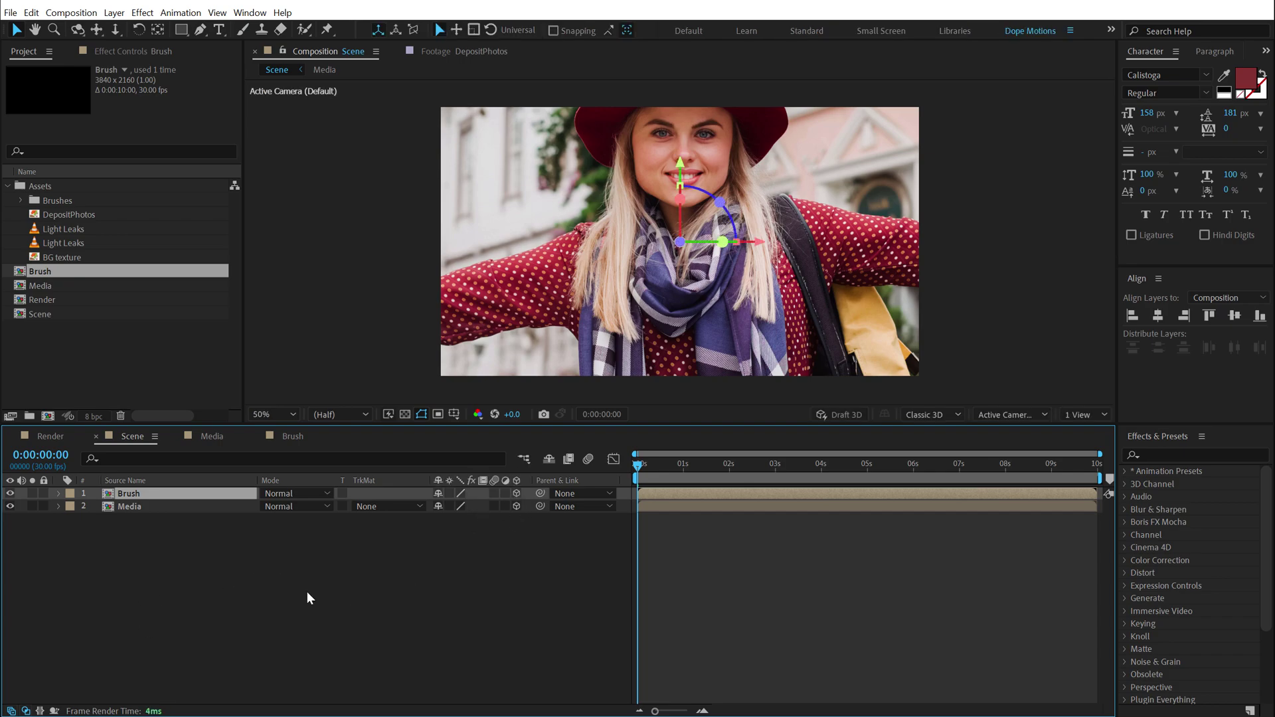
right_click(270, 586)
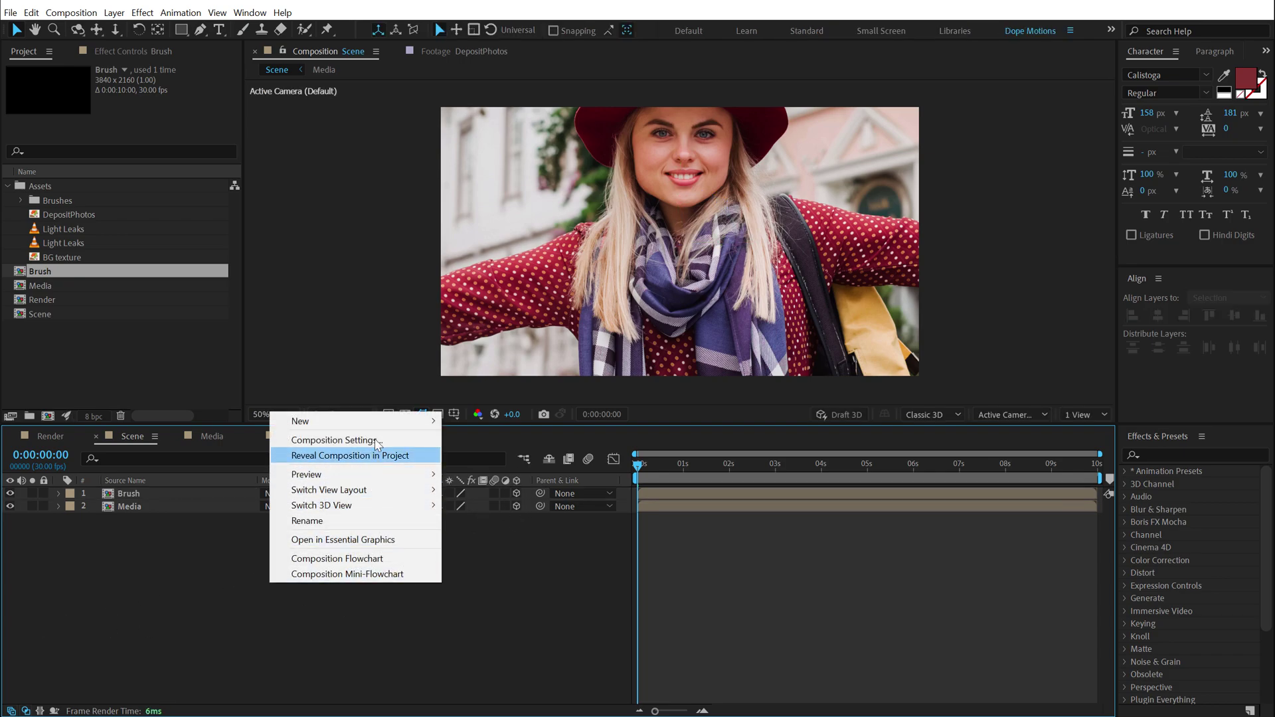
mouse_move(378, 422)
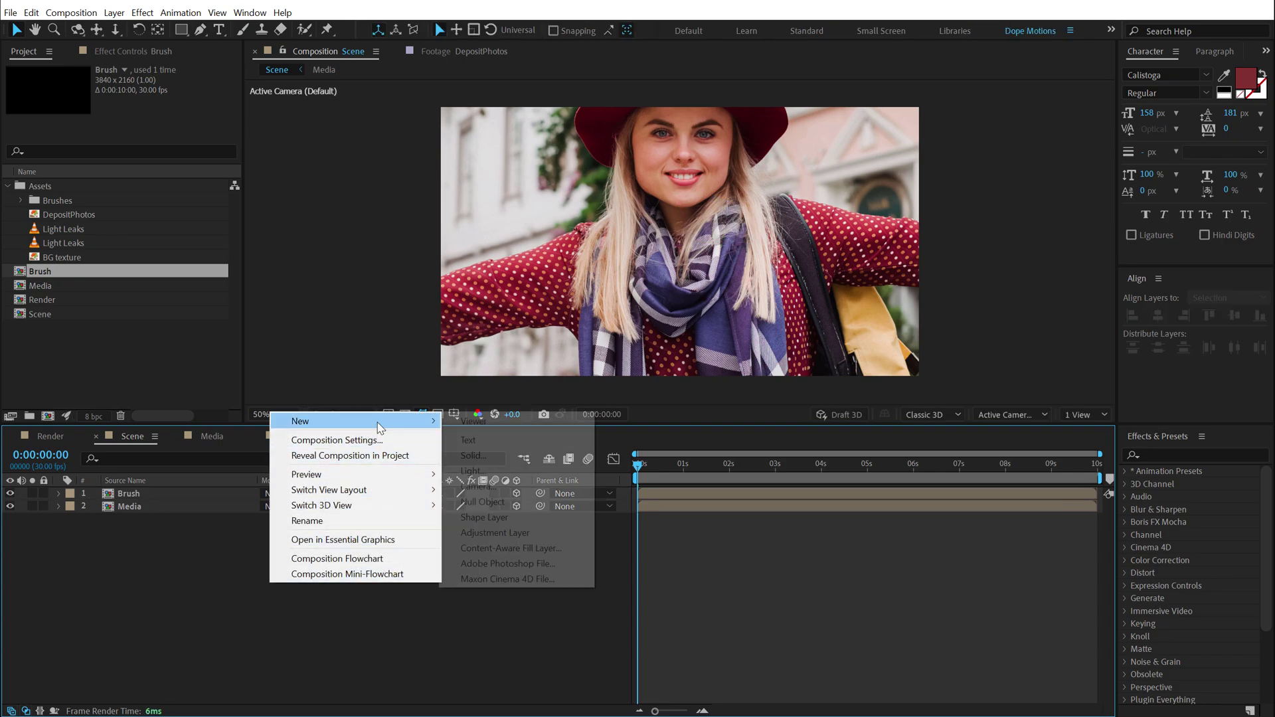
left_click(511, 487)
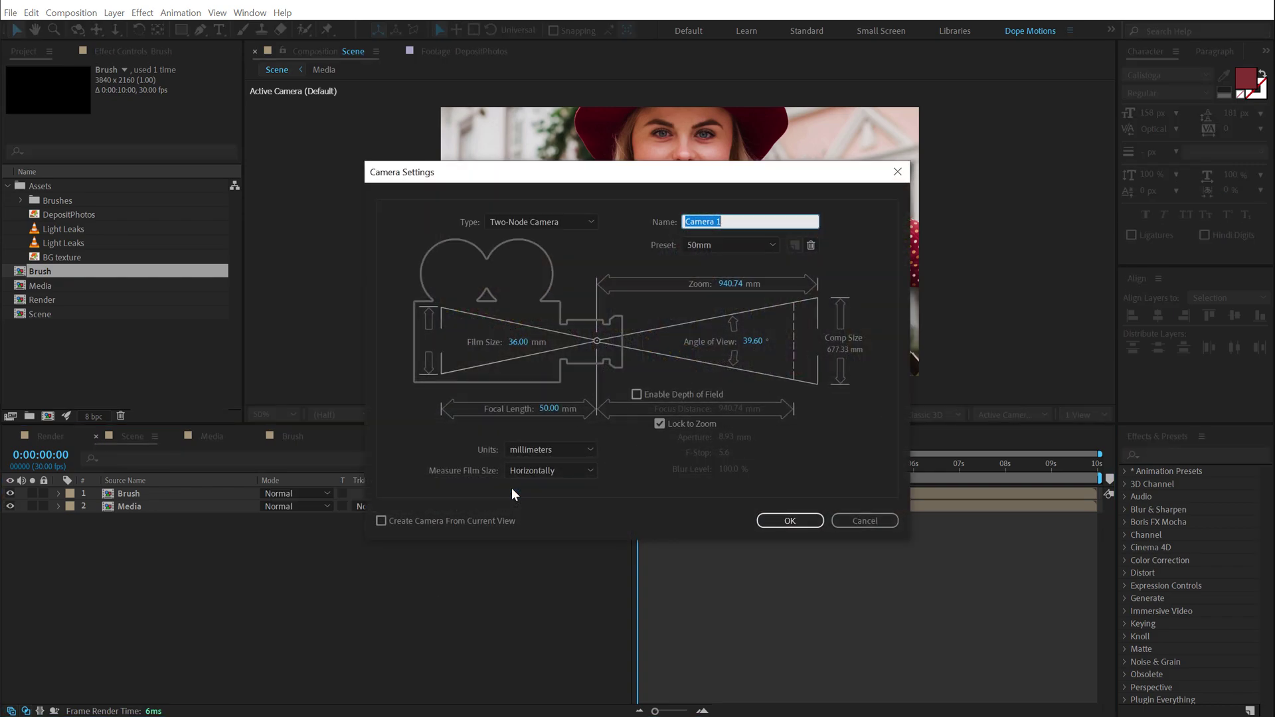
left_click(790, 521)
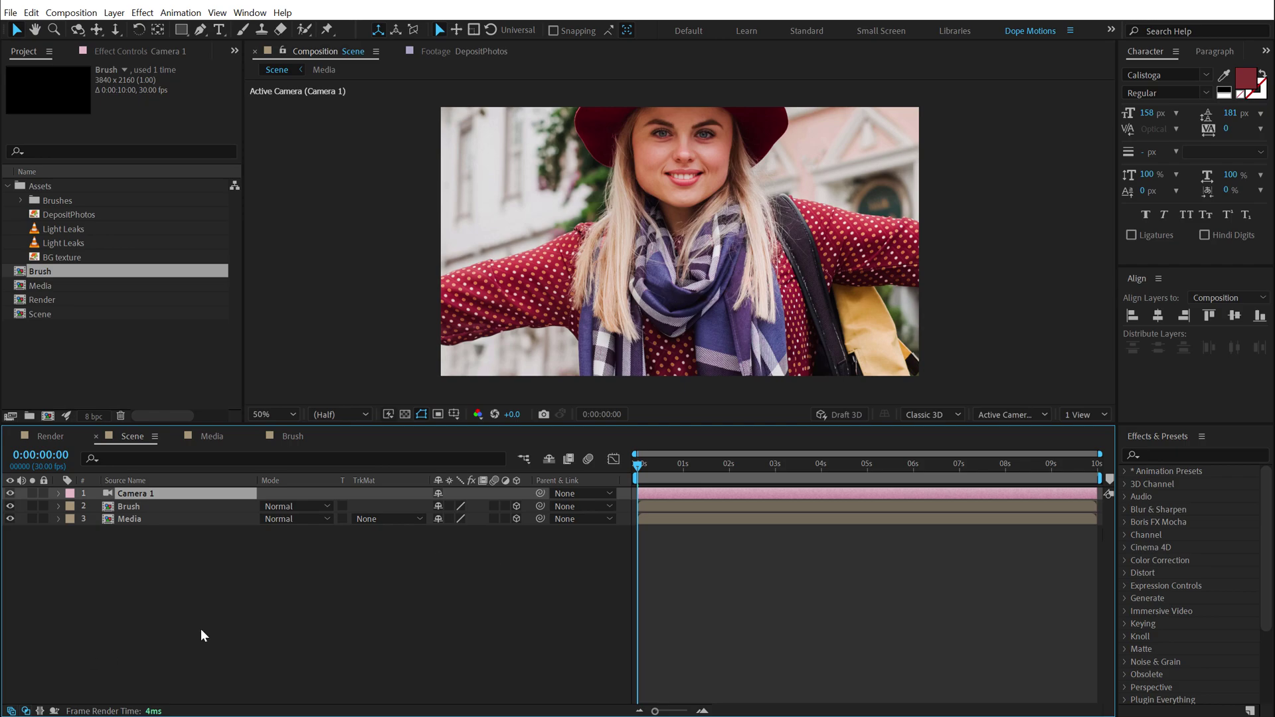
Set the Media layer's track matte to Luma from Brush and scrub the reveal.
left_click(263, 563)
left_click(129, 520)
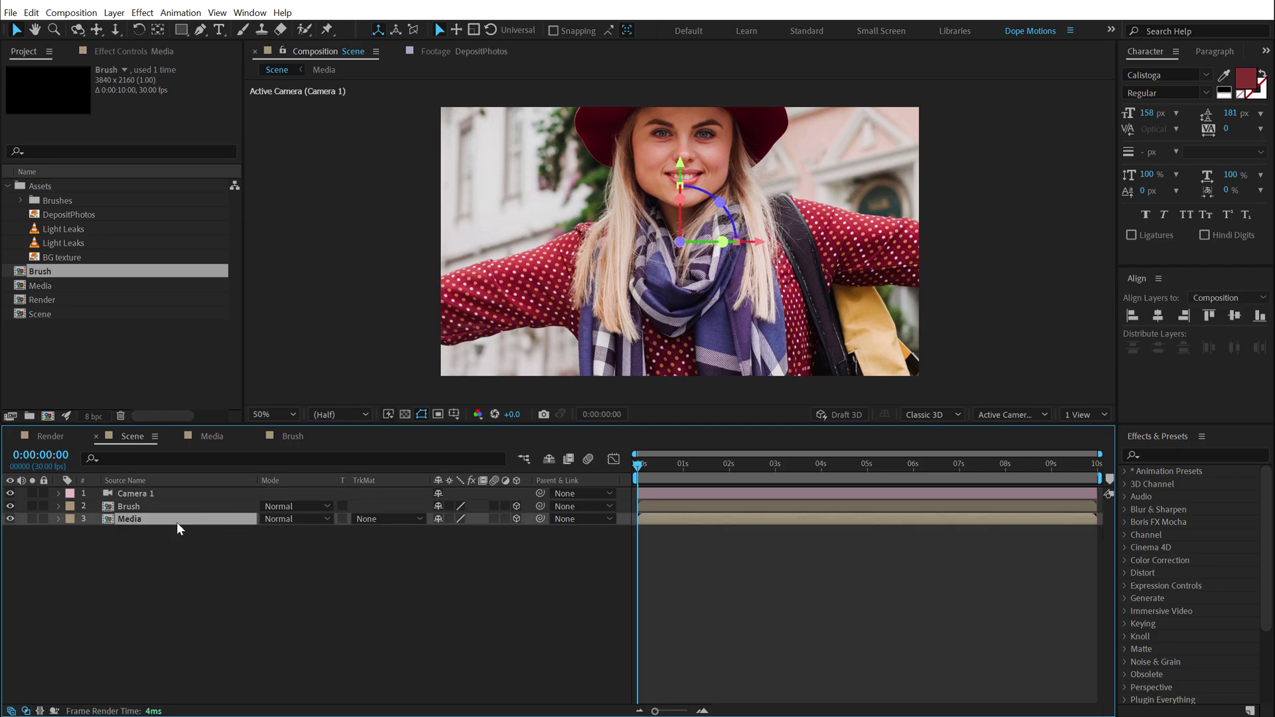
left_click(395, 519)
left_click(412, 585)
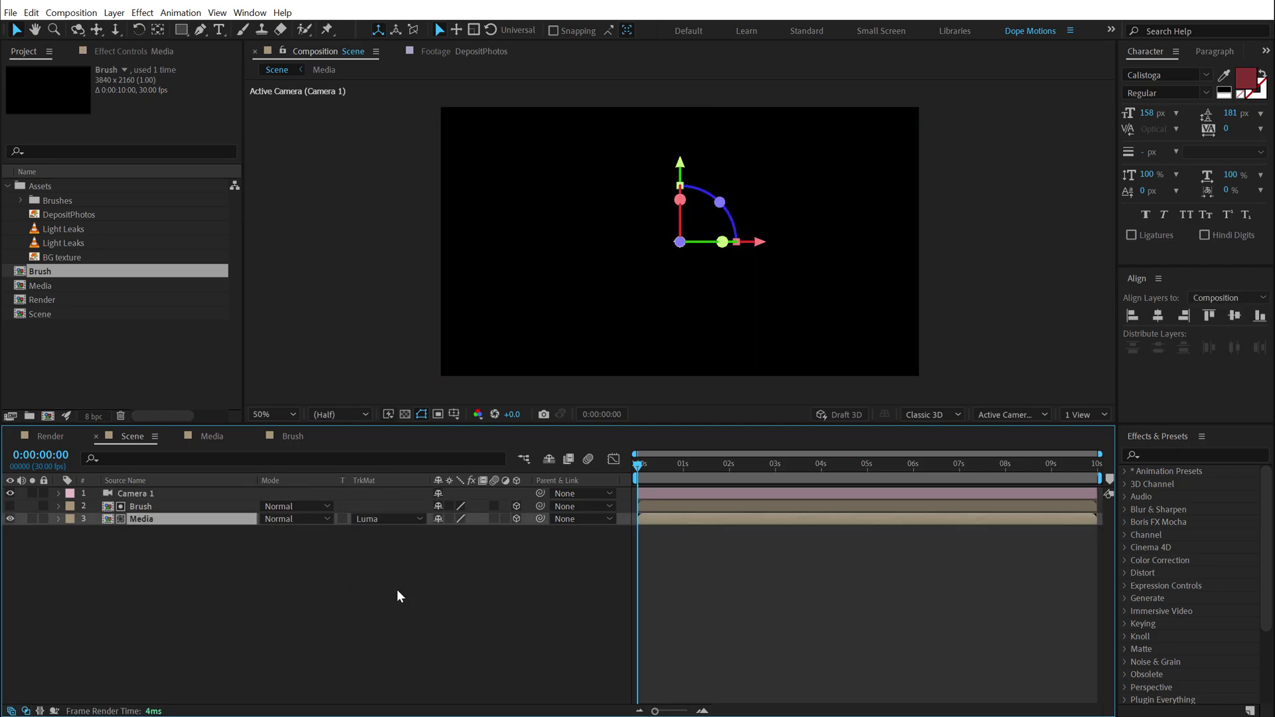
left_click_drag(642, 474, 653, 473)
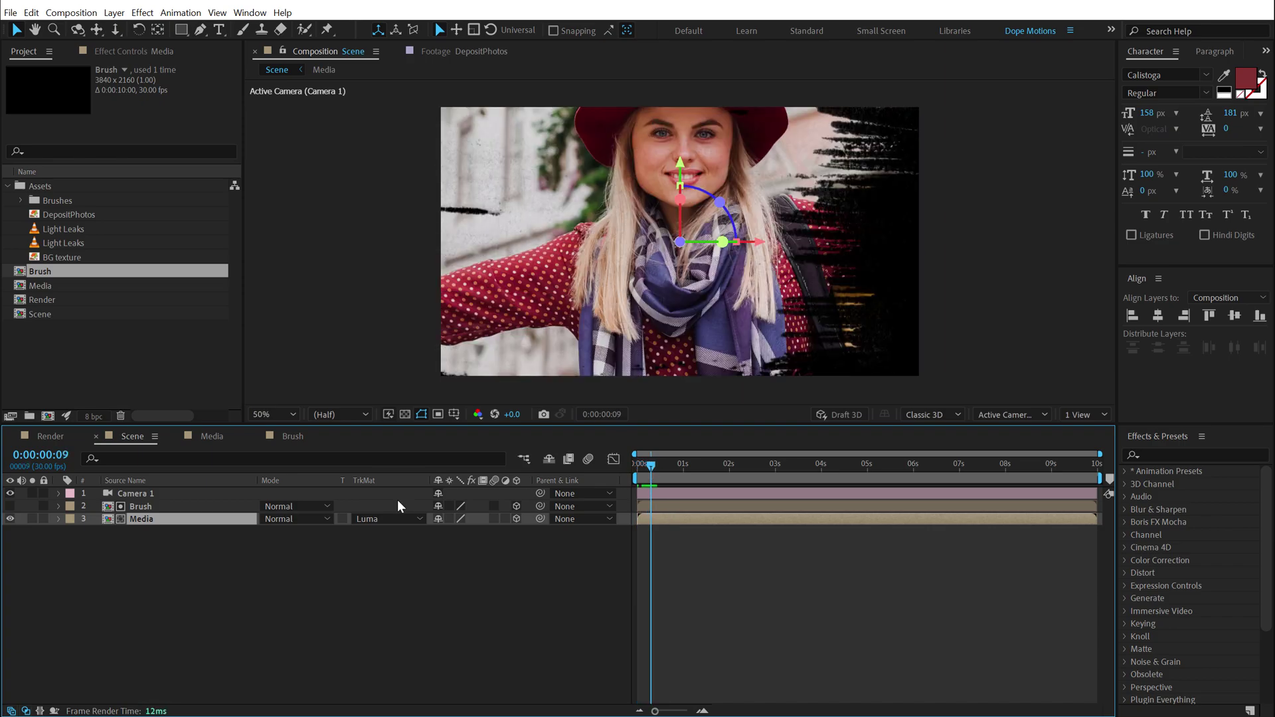
Pull Camera 1 back in Z position so the photo appears smaller.
left_click(170, 496)
key("p")
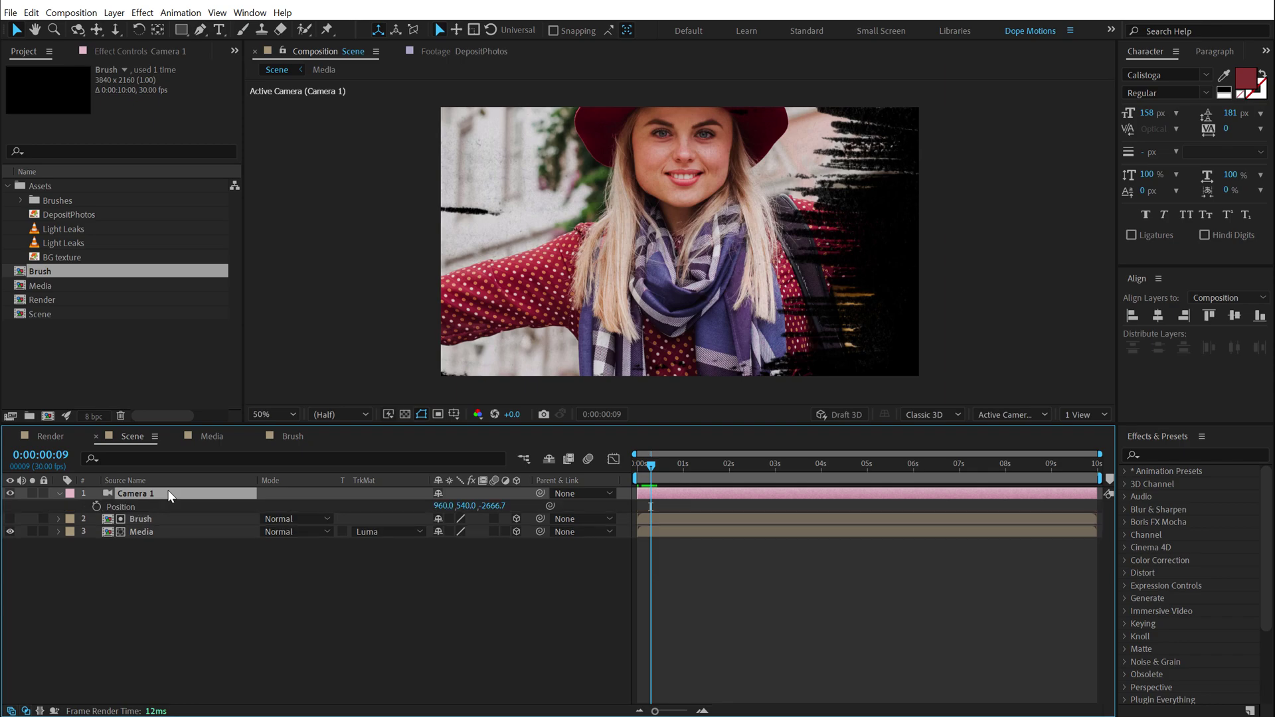
left_click_drag(501, 506, 308, 515)
Rotate the Brush matte to 21° on Z.
left_click(137, 521)
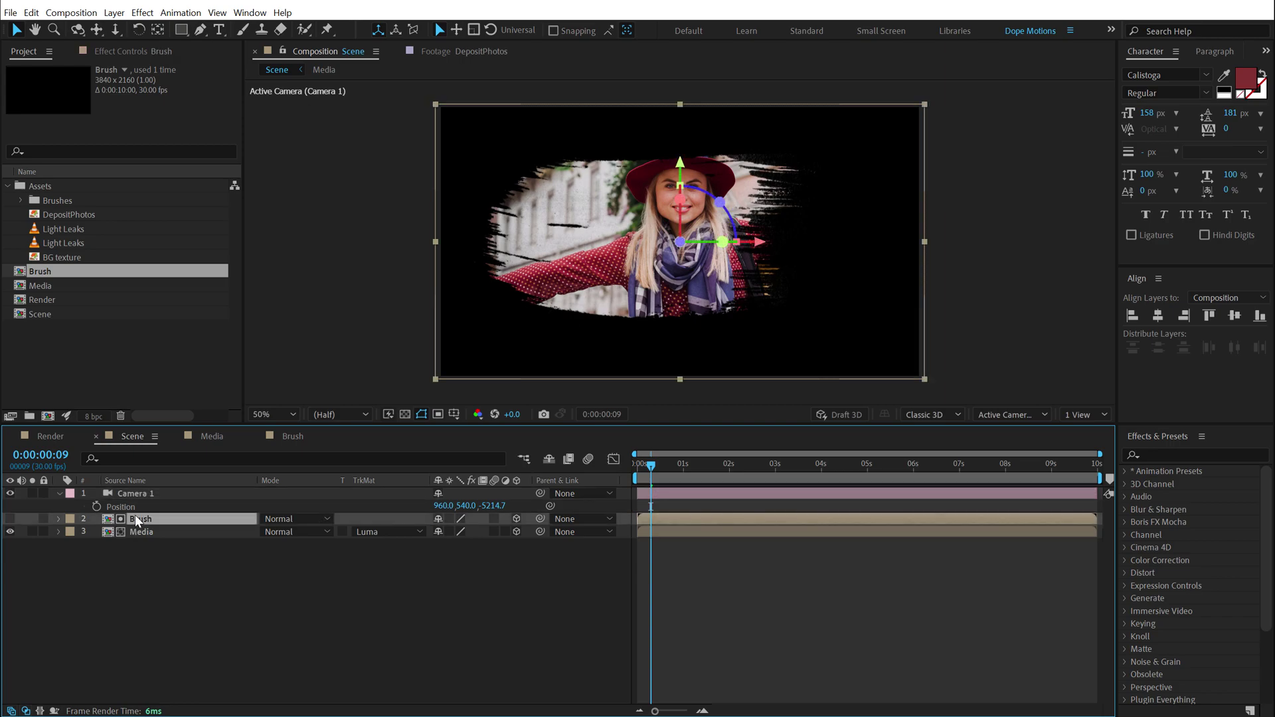
key("r")
left_click_drag(458, 571, 467, 563)
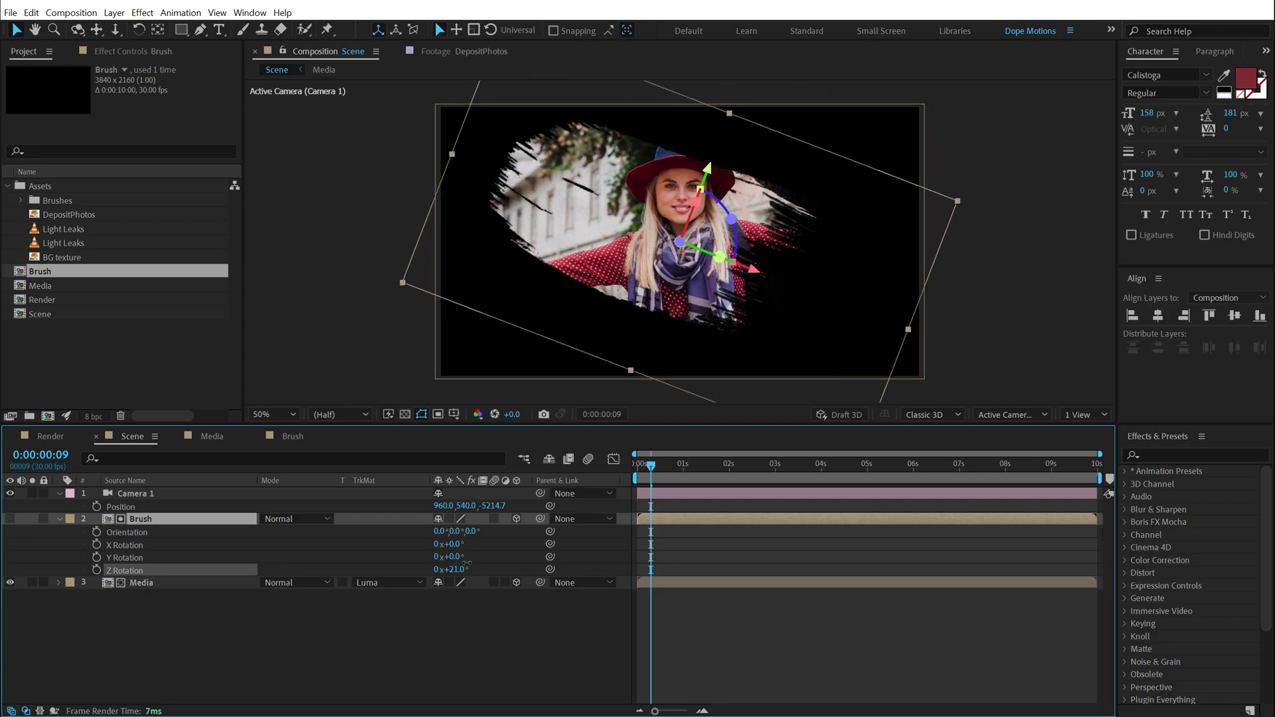
mouse_move(663, 468)
left_mouse_down()
mouse_move(638, 468)
mouse_move(663, 477)
left_mouse_up()
Scale the Brush matte to 83%.
left_click(160, 520)
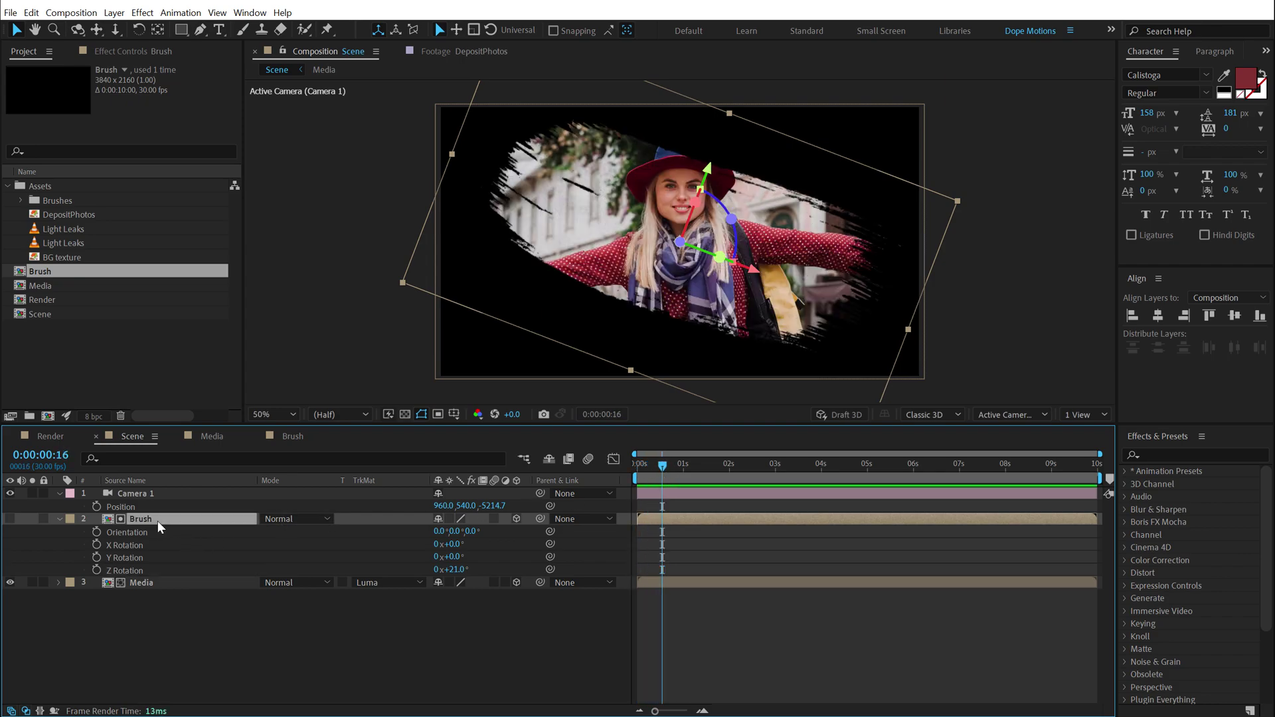
key("s")
mouse_move(487, 539)
left_mouse_down()
mouse_move(447, 540)
mouse_move(488, 531)
left_mouse_up()
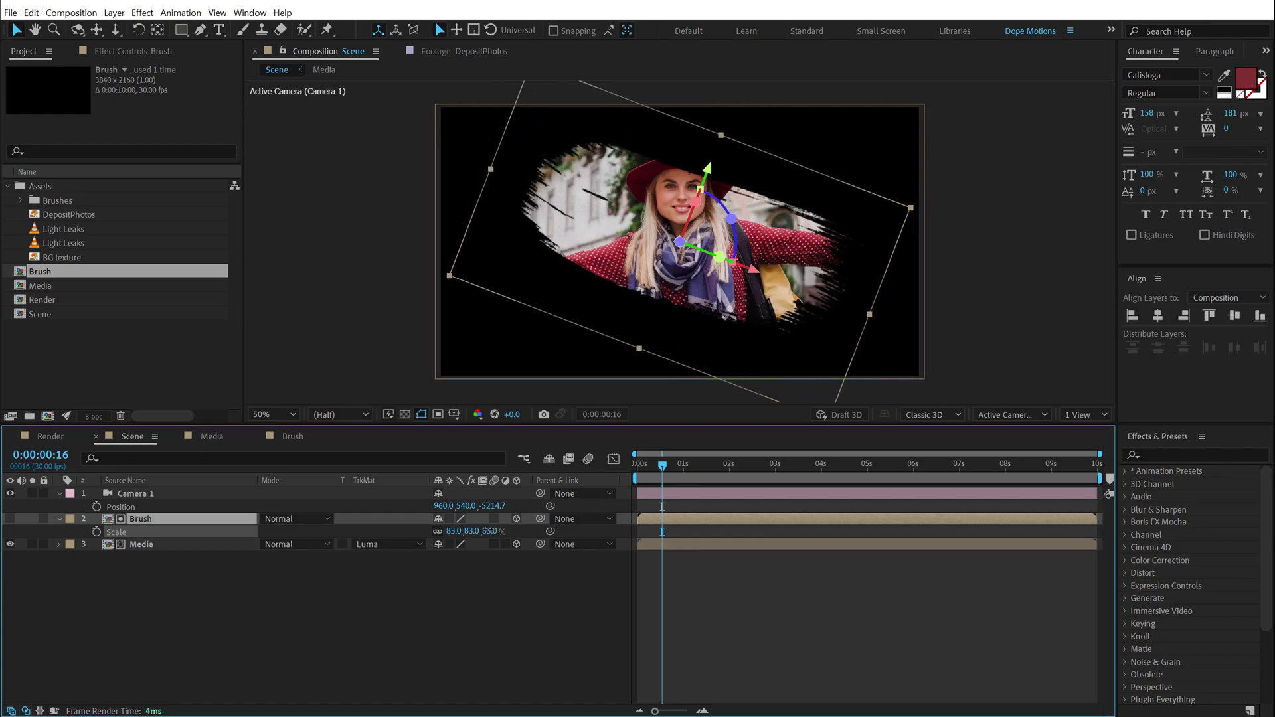
left_click(152, 569)
Duplicate the Brush and Media layers and label the copies pink.
left_click(59, 518)
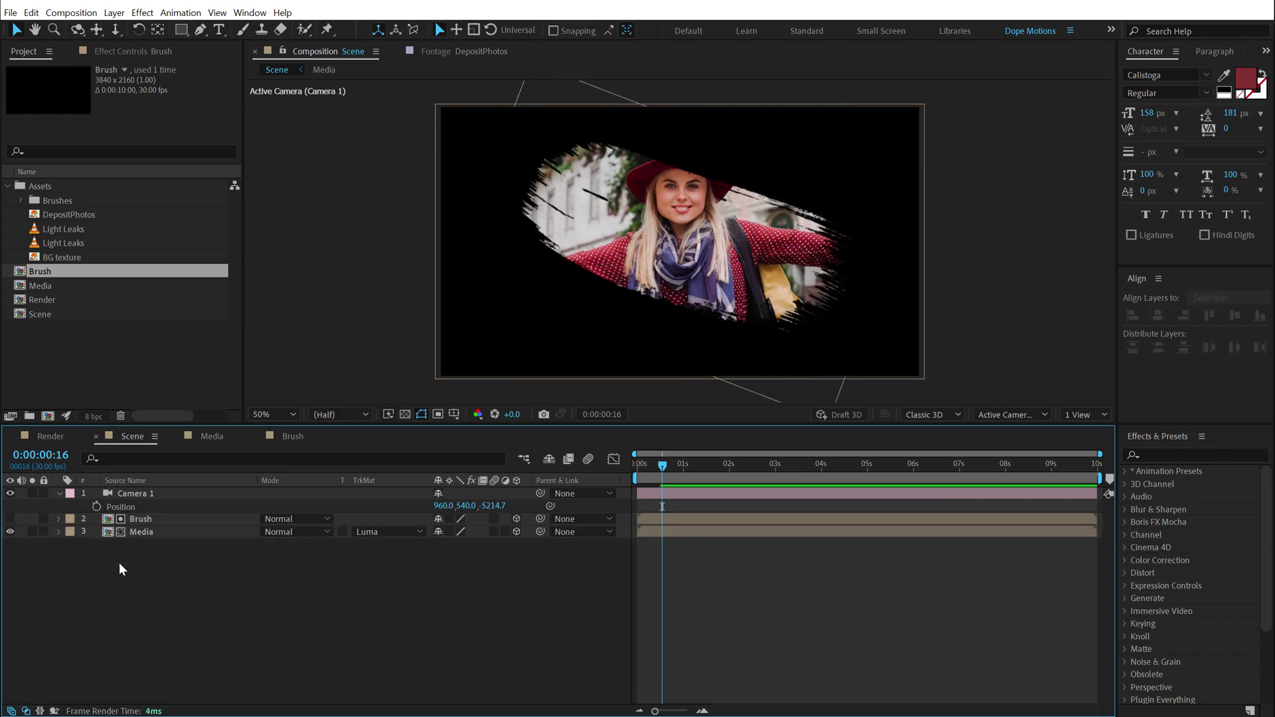
left_click_drag(121, 569, 176, 527)
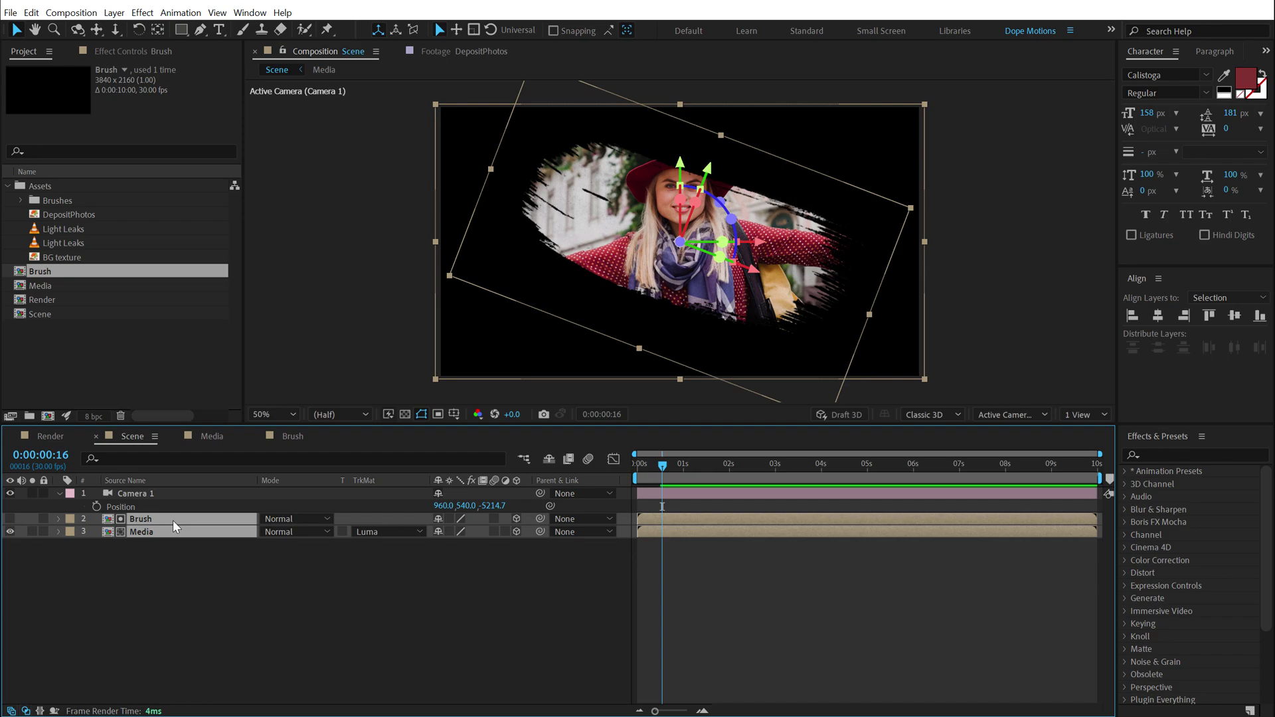
key("ctrl+d")
left_click(58, 494)
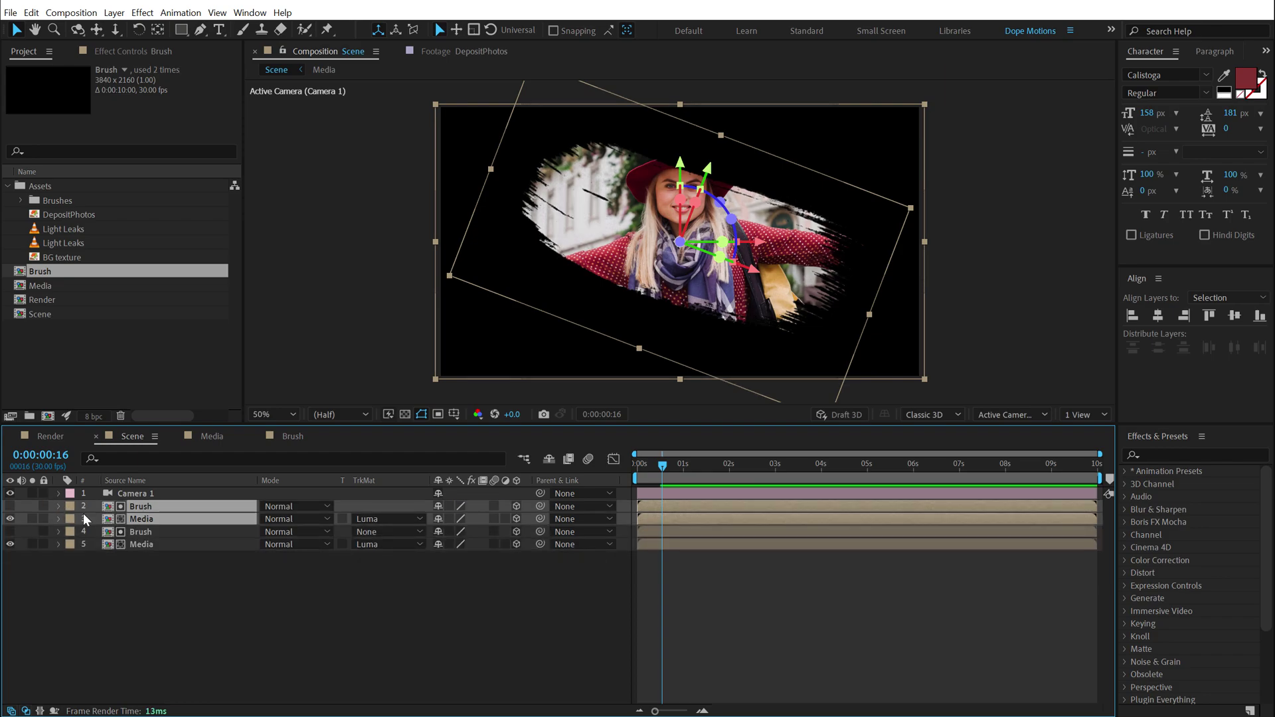
left_click(71, 507)
left_click(100, 315)
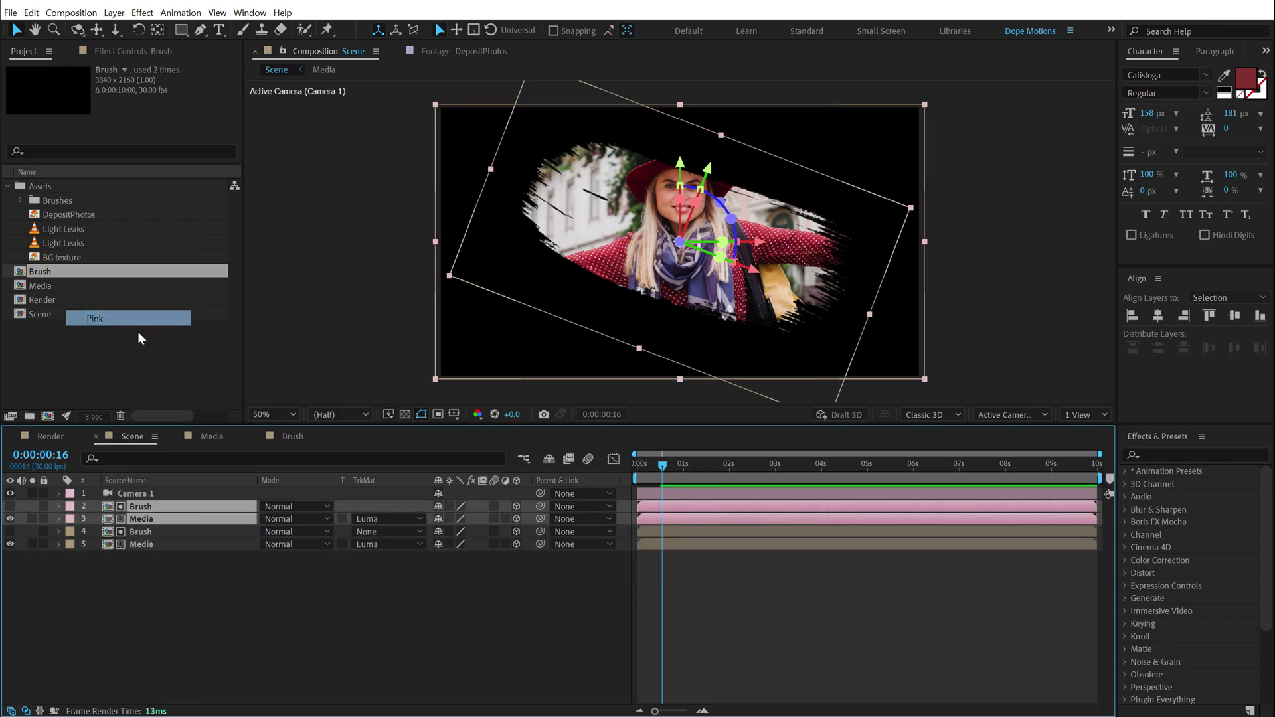
left_click(181, 615)
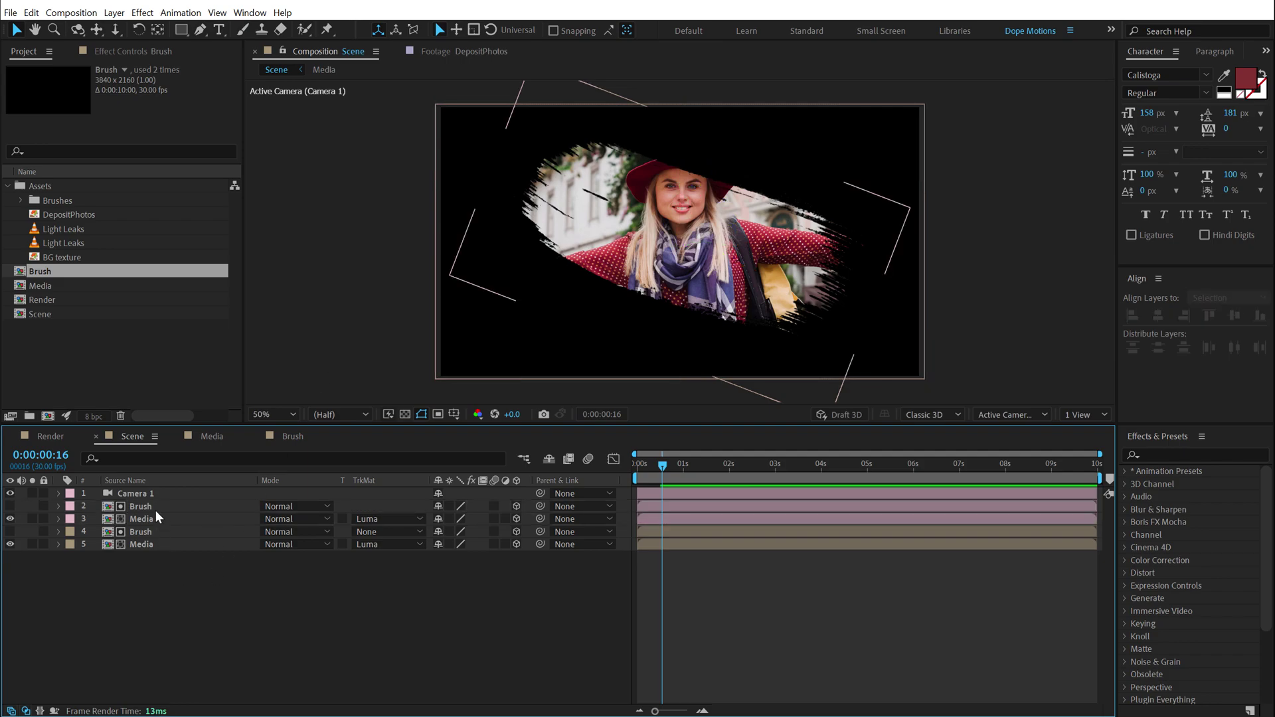
Set the copied Brush layer's Z position to -1584 at frame 10.
left_click(148, 509)
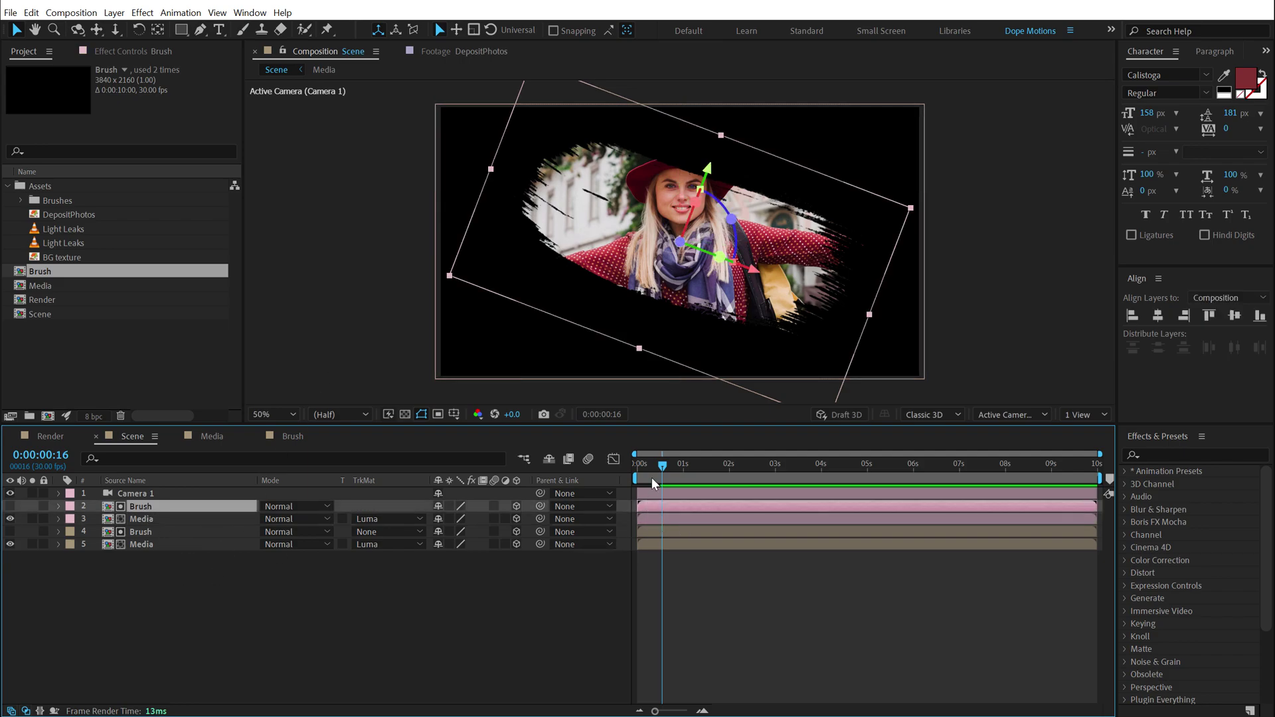
left_click_drag(652, 473, 667, 510)
key("p")
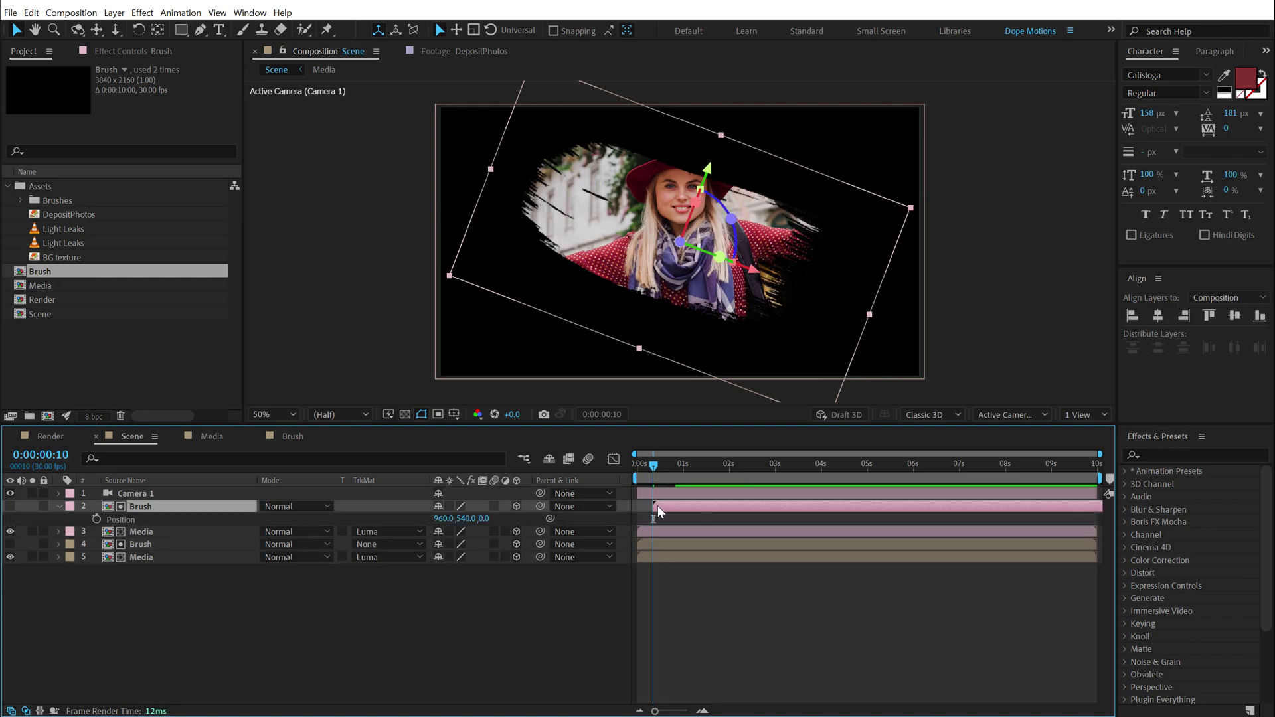
mouse_move(491, 519)
left_mouse_down()
mouse_move(558, 520)
mouse_move(422, 524)
left_mouse_up()
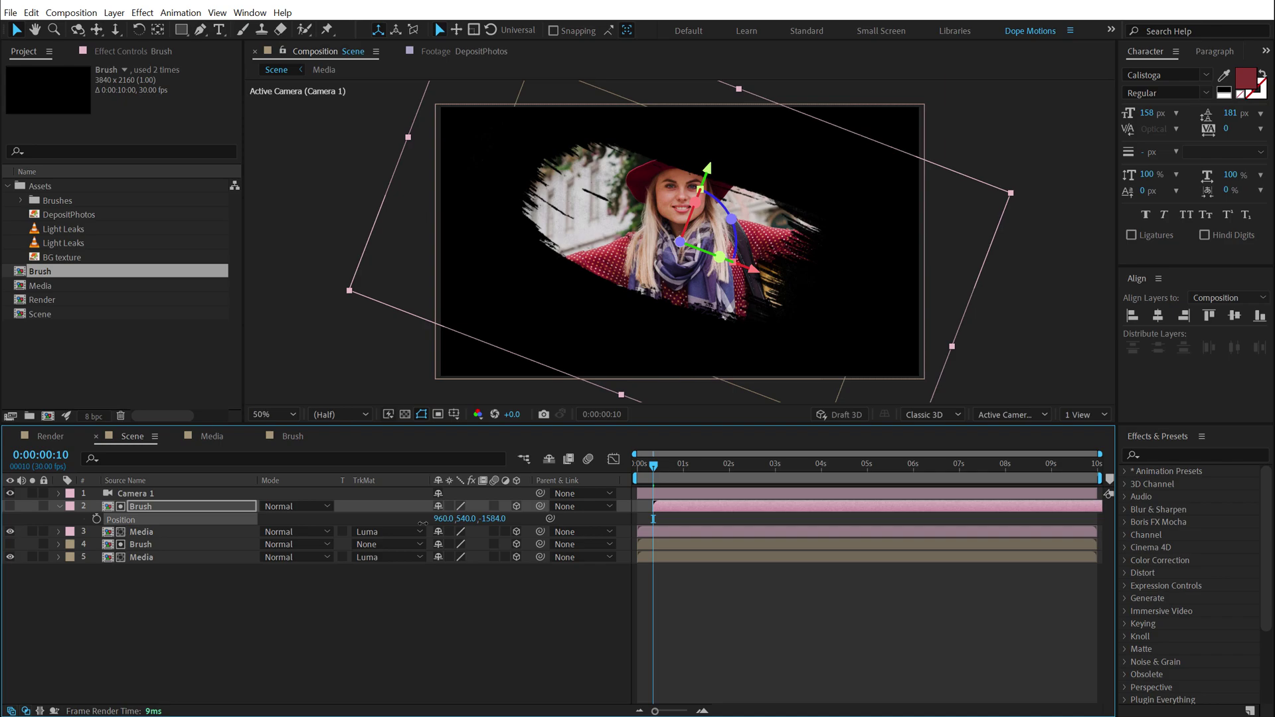
Rotate the copied Brush layer to -224° on Z at frame 17.
left_click(664, 468)
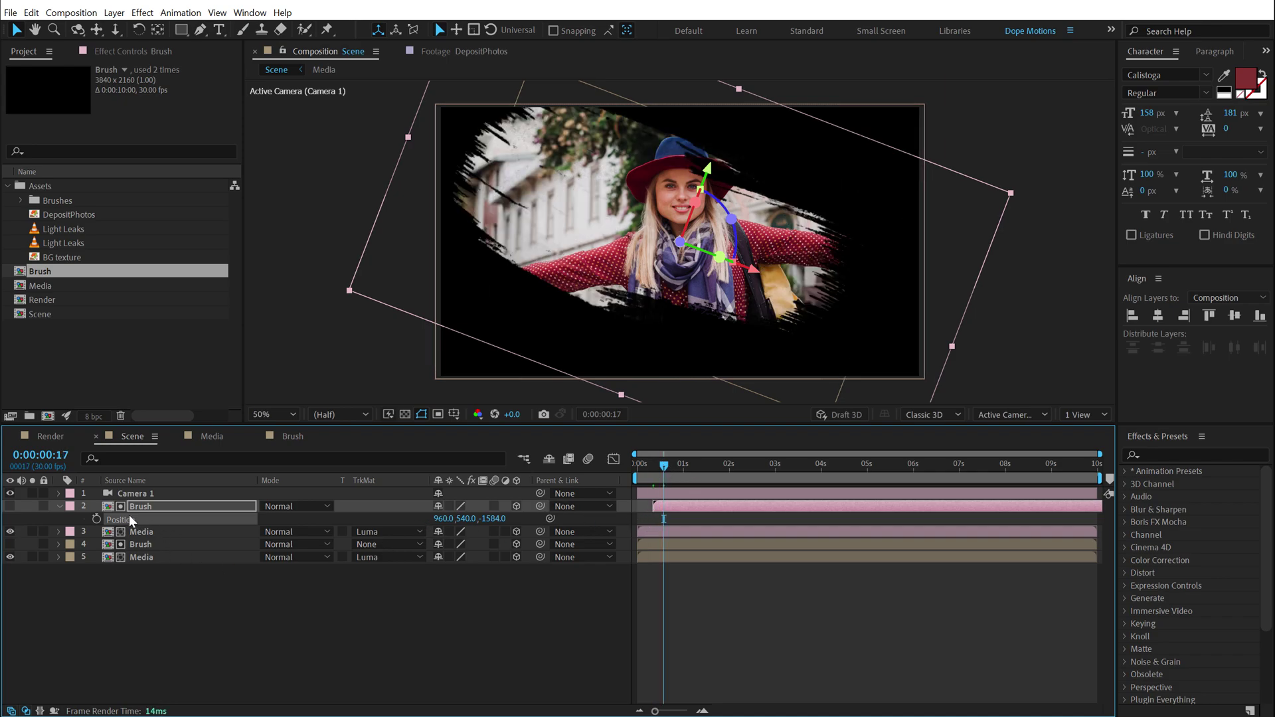
key("r")
left_click_drag(465, 564, 289, 570)
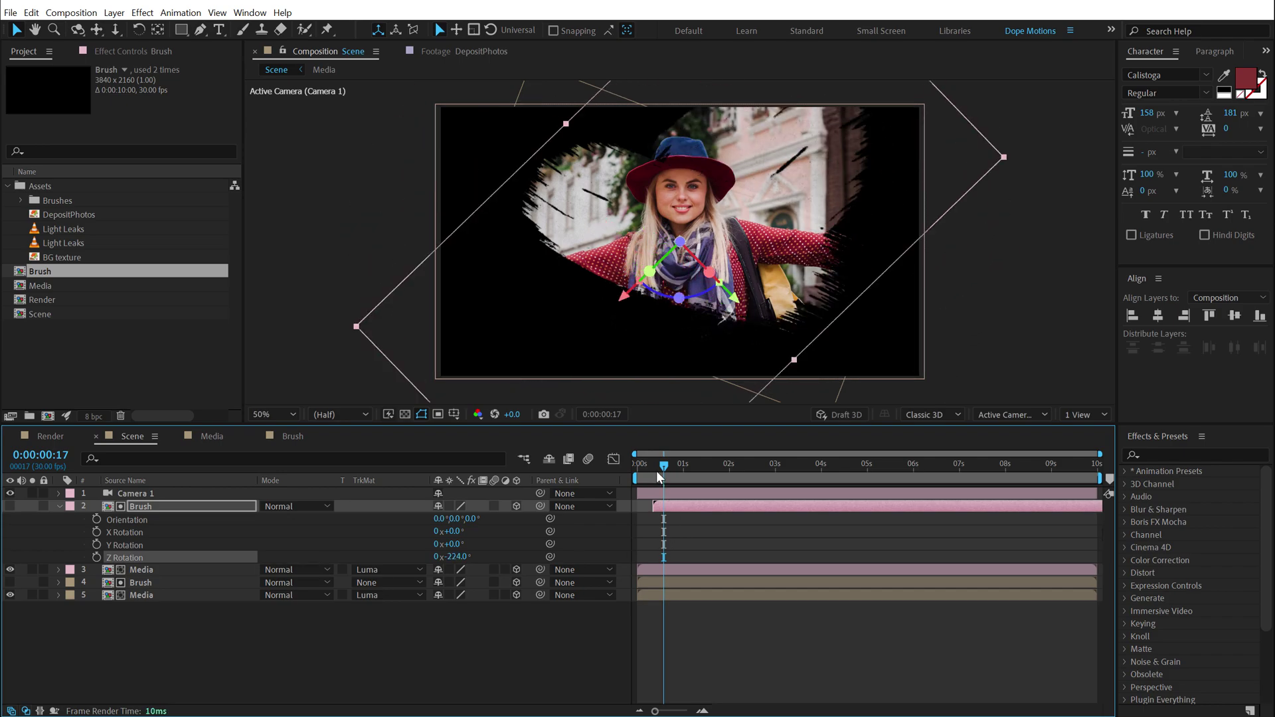
key("Home")
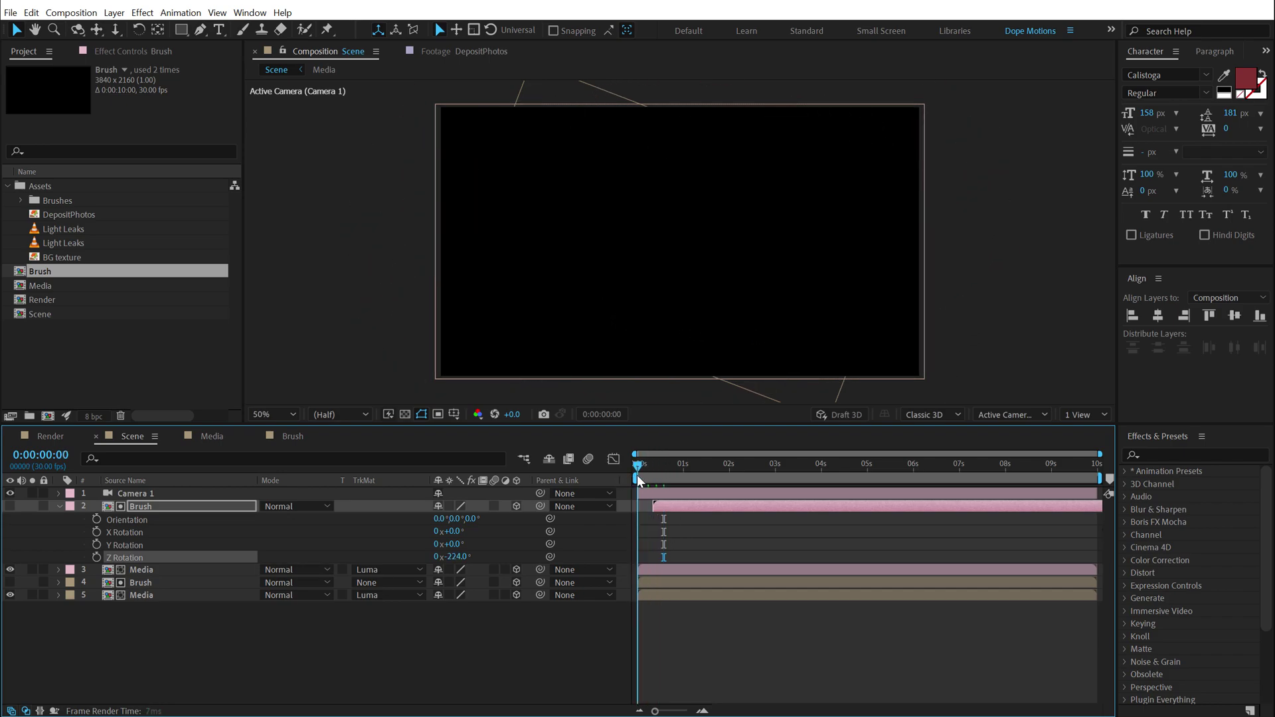
At 1 second, set the copied Brush matte's Z rotation to -199°.
left_click_drag(638, 480, 667, 483)
key("space")
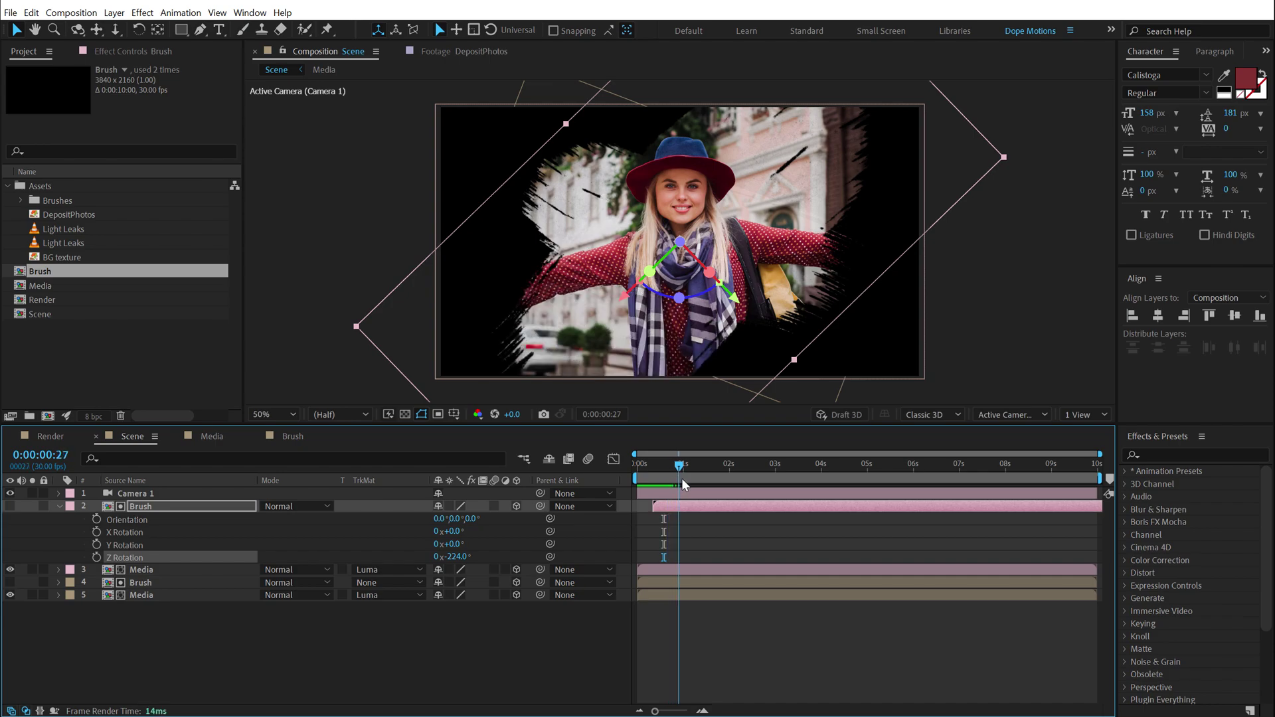
left_click_drag(453, 557, 474, 557)
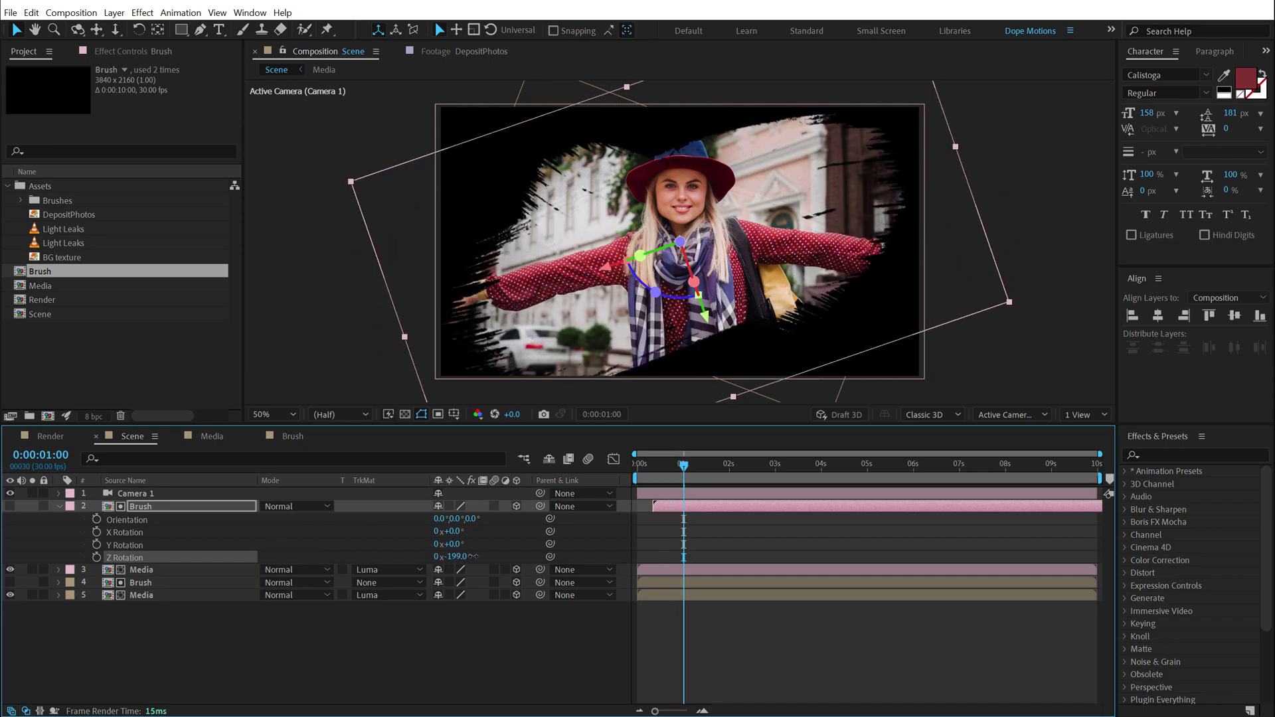
left_click(59, 507)
left_click(147, 510)
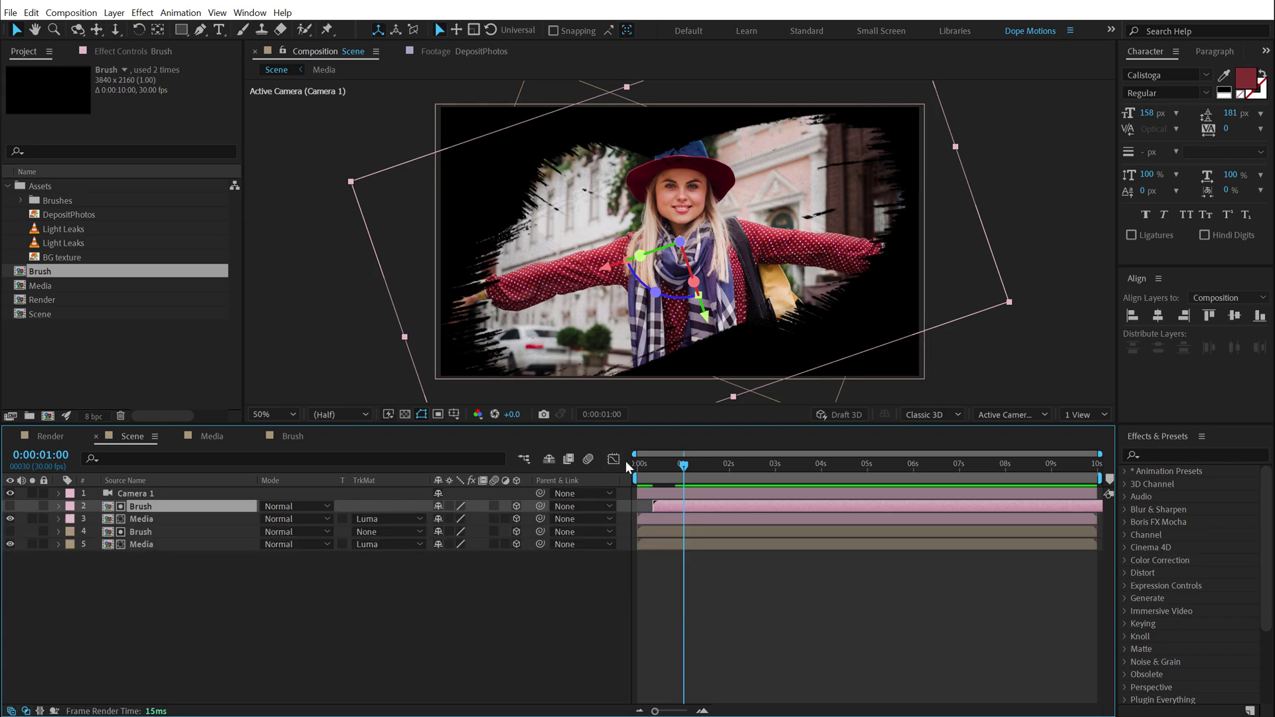
Duplicate the Brush and Media pair and give the new copy a green label.
left_click(150, 523, "shift")
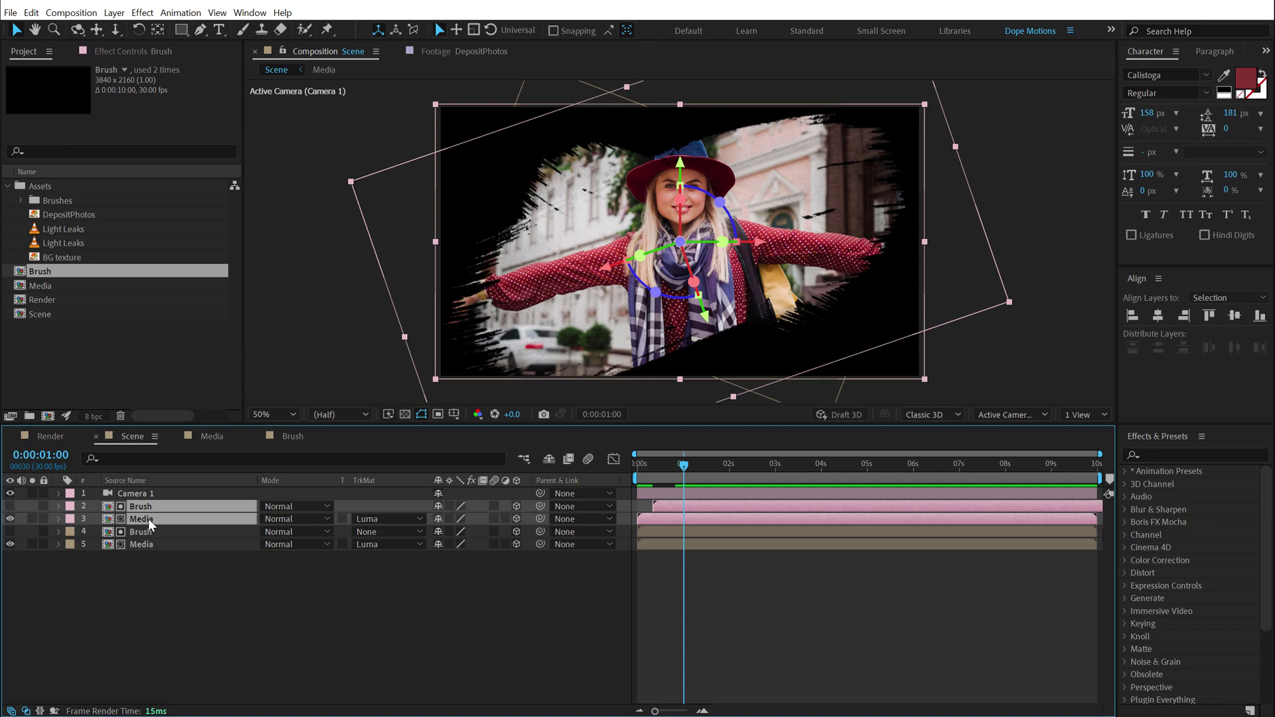
key("ctrl+d")
left_click(70, 508)
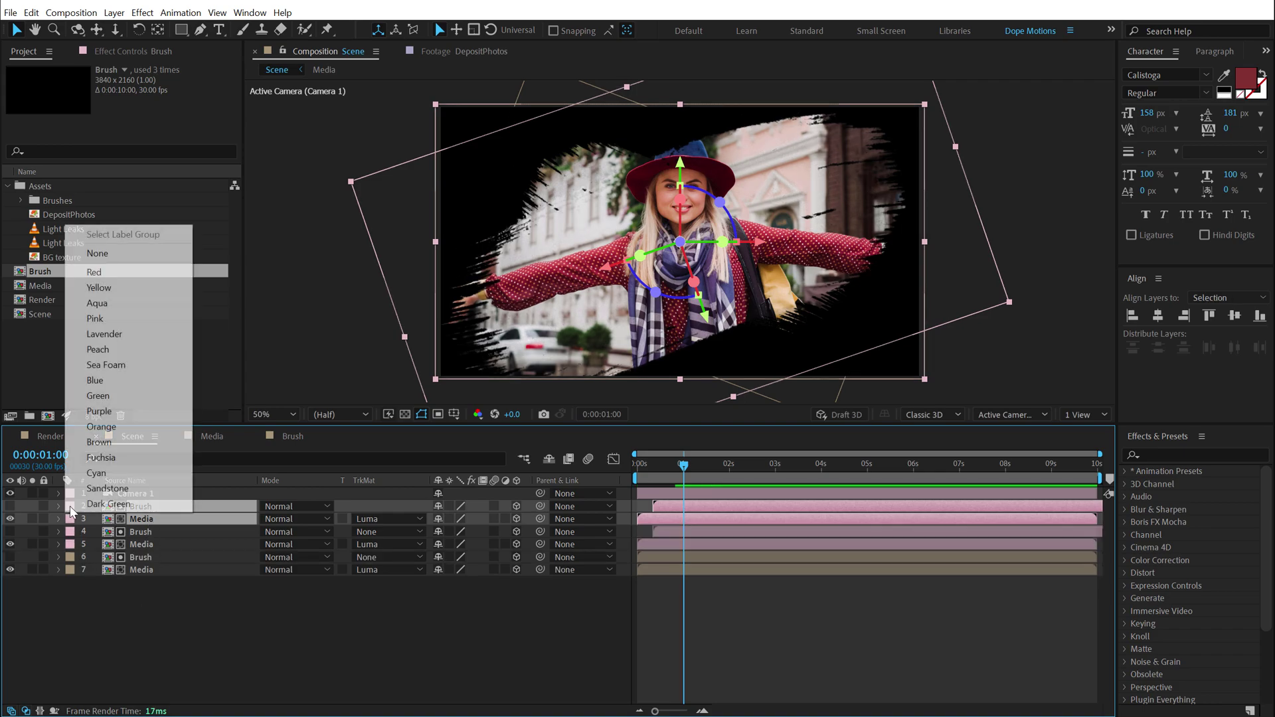
left_click(133, 353)
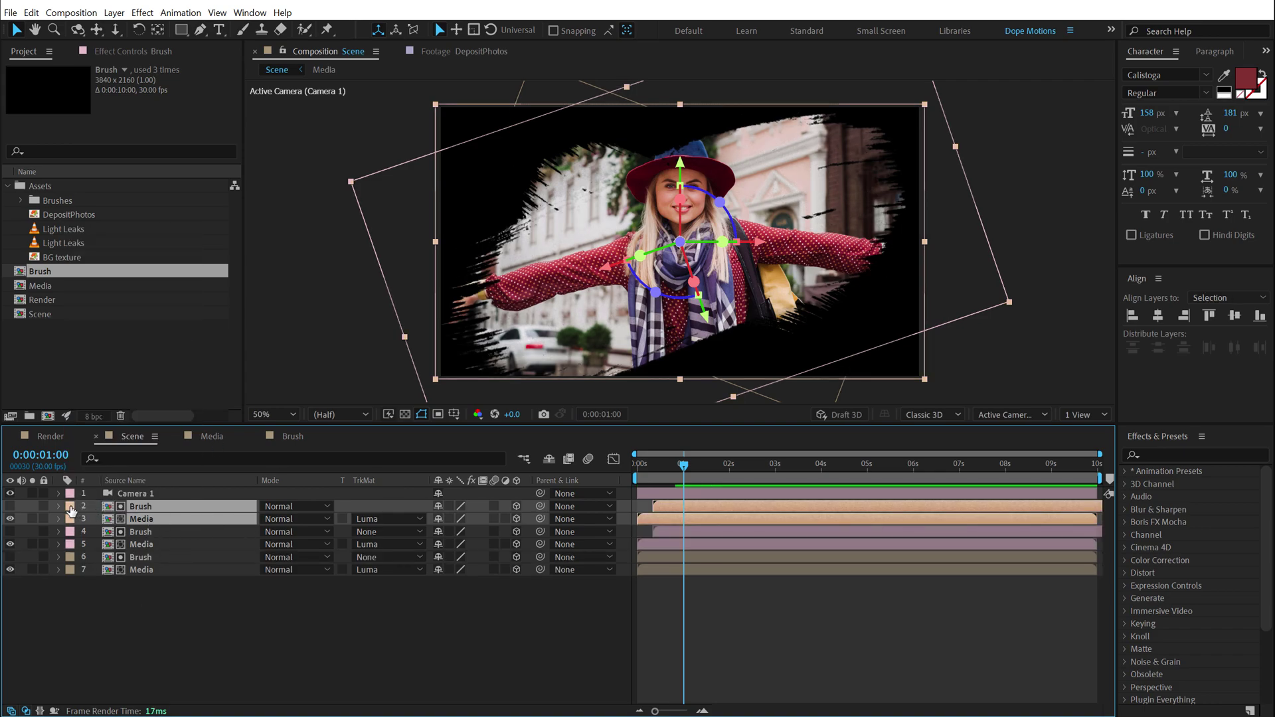
left_click(71, 508)
left_click(133, 393)
left_click(182, 624)
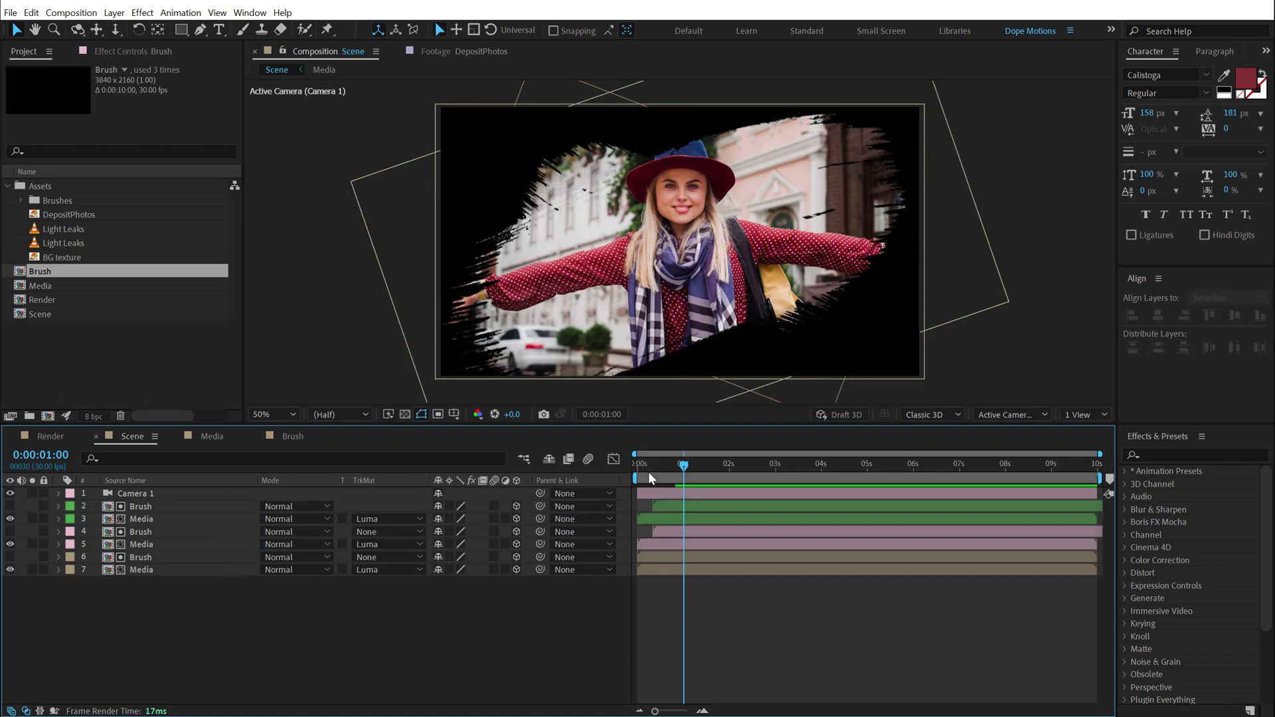
Rotate the top Brush matte to 10° and push its Z position to -2458.
mouse_move(654, 464)
left_mouse_down()
mouse_move(671, 473)
mouse_move(680, 513)
left_mouse_up()
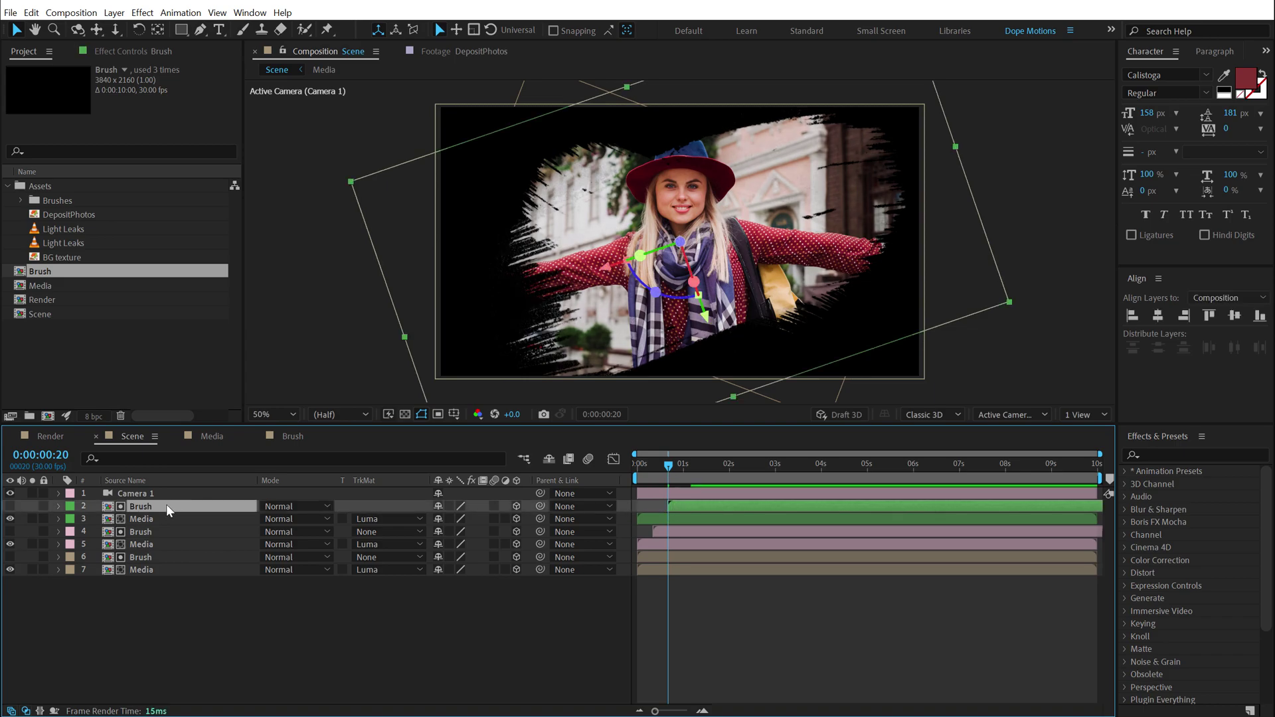
key("r")
left_click_drag(457, 557, 624, 544)
left_click(677, 468)
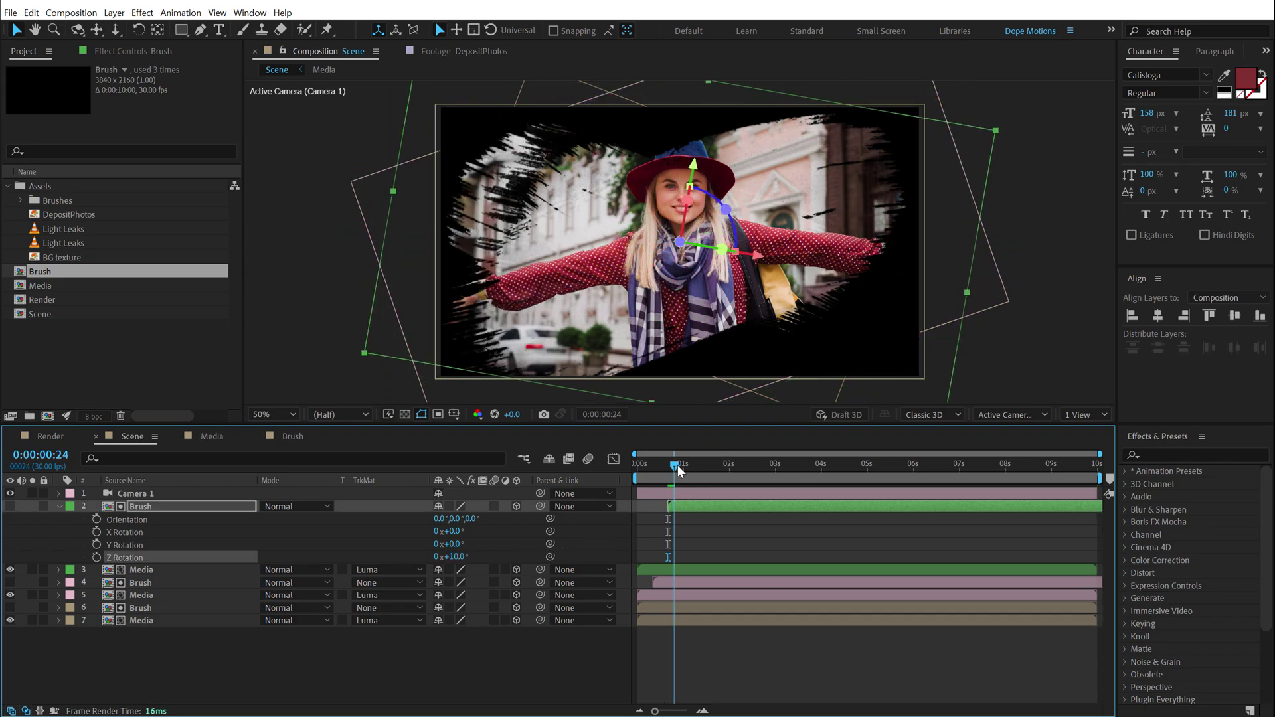
left_click_drag(678, 469, 688, 470)
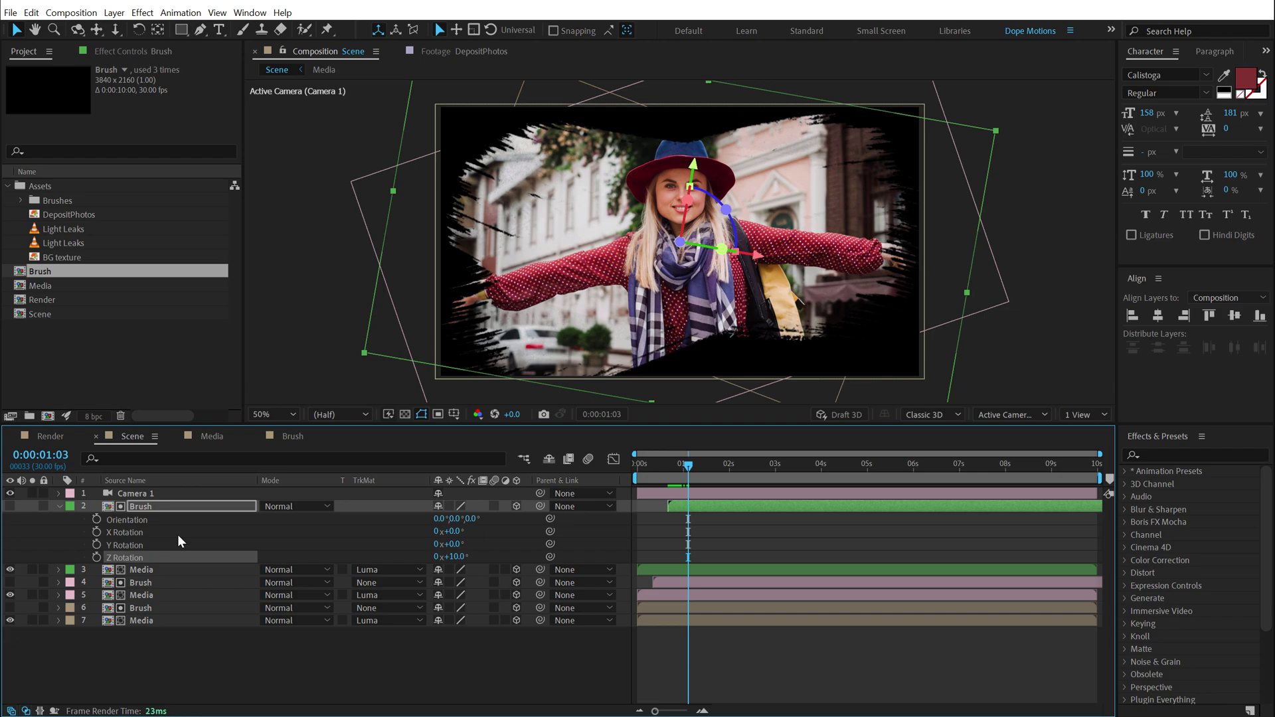
key("p")
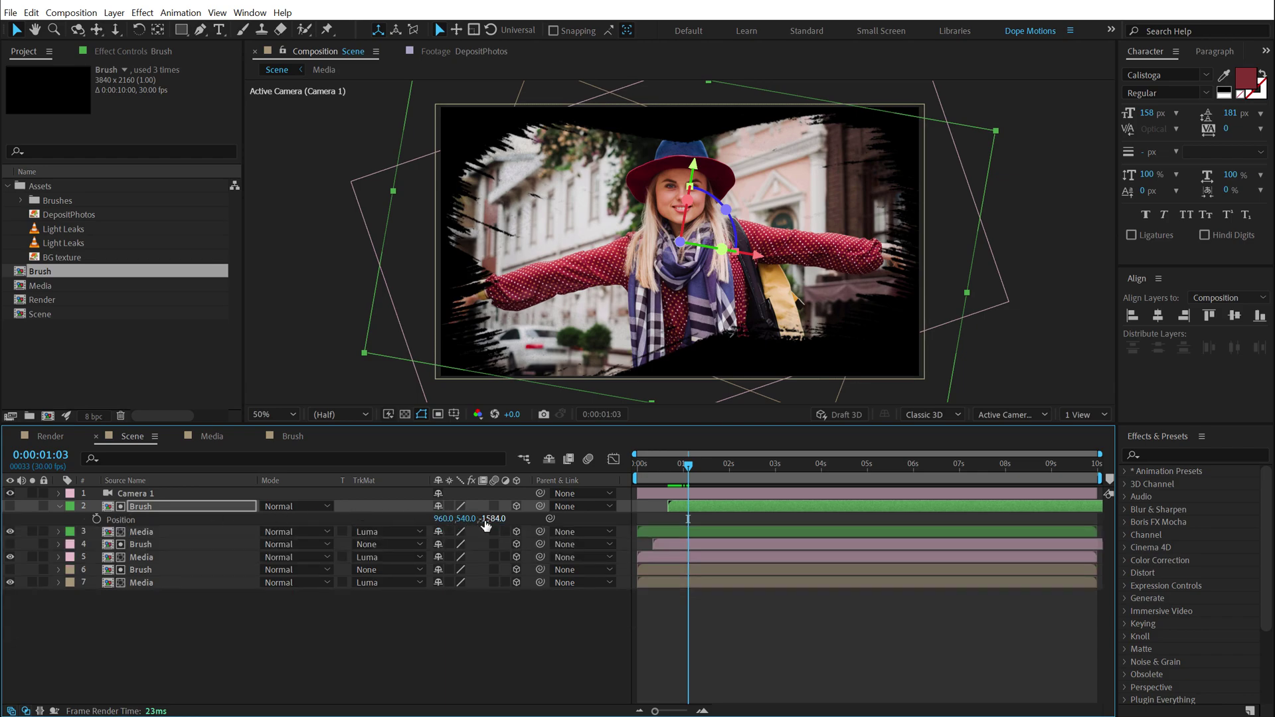
mouse_move(493, 519)
left_mouse_down()
mouse_move(404, 520)
mouse_move(417, 520)
left_mouse_up()
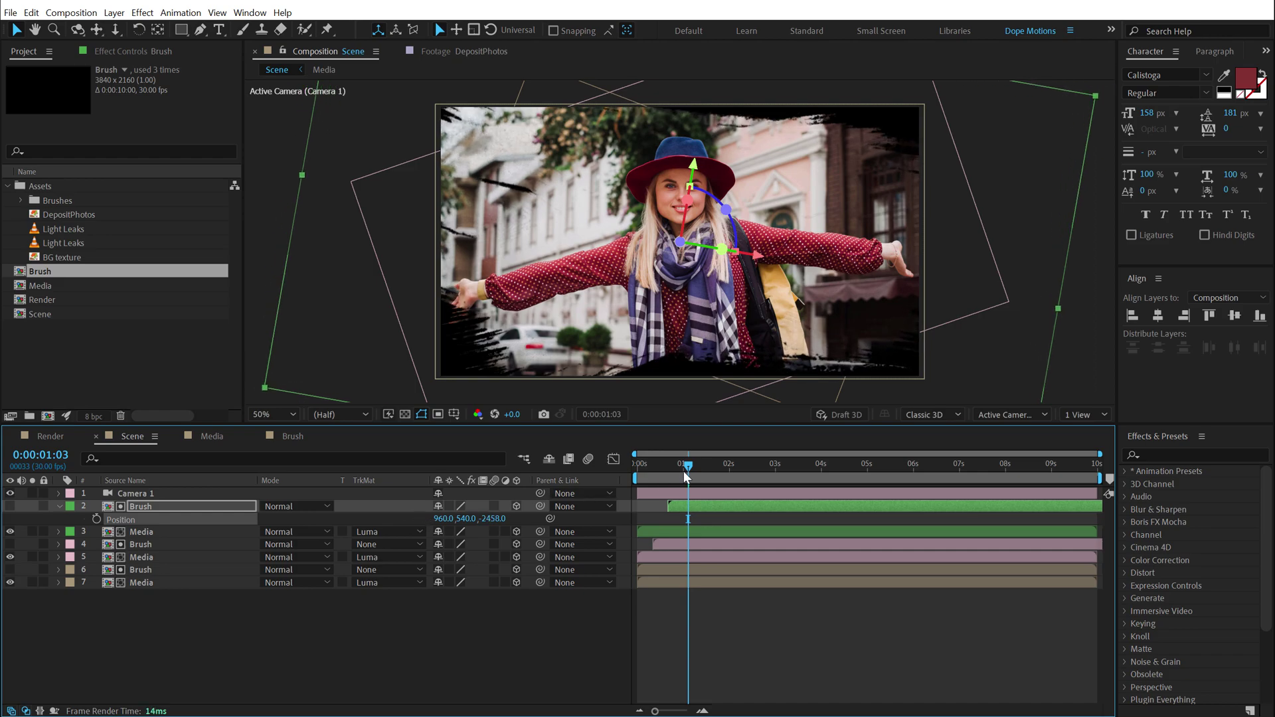
mouse_move(687, 476)
left_mouse_down()
mouse_move(616, 483)
mouse_move(713, 484)
mouse_move(541, 469)
left_mouse_up()
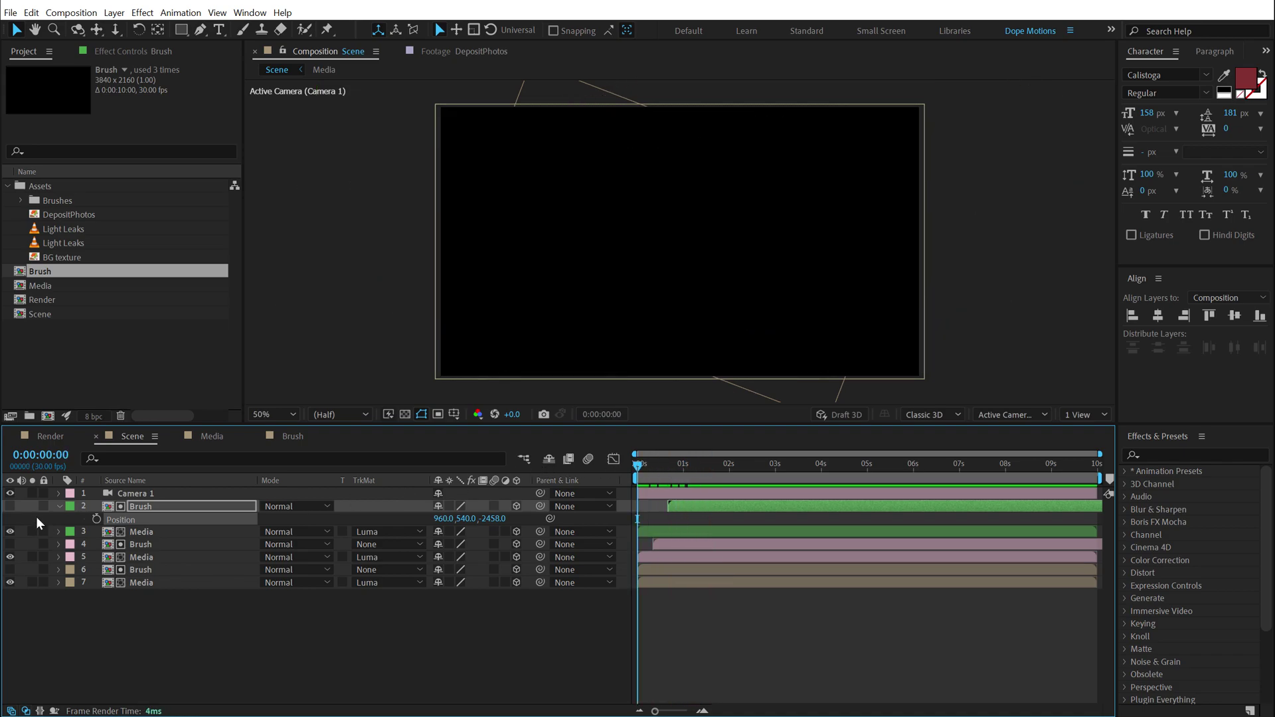
Keyframe Camera 1's position from Z -5214.7 at 0s and add a closer keyframe later.
left_click(58, 507)
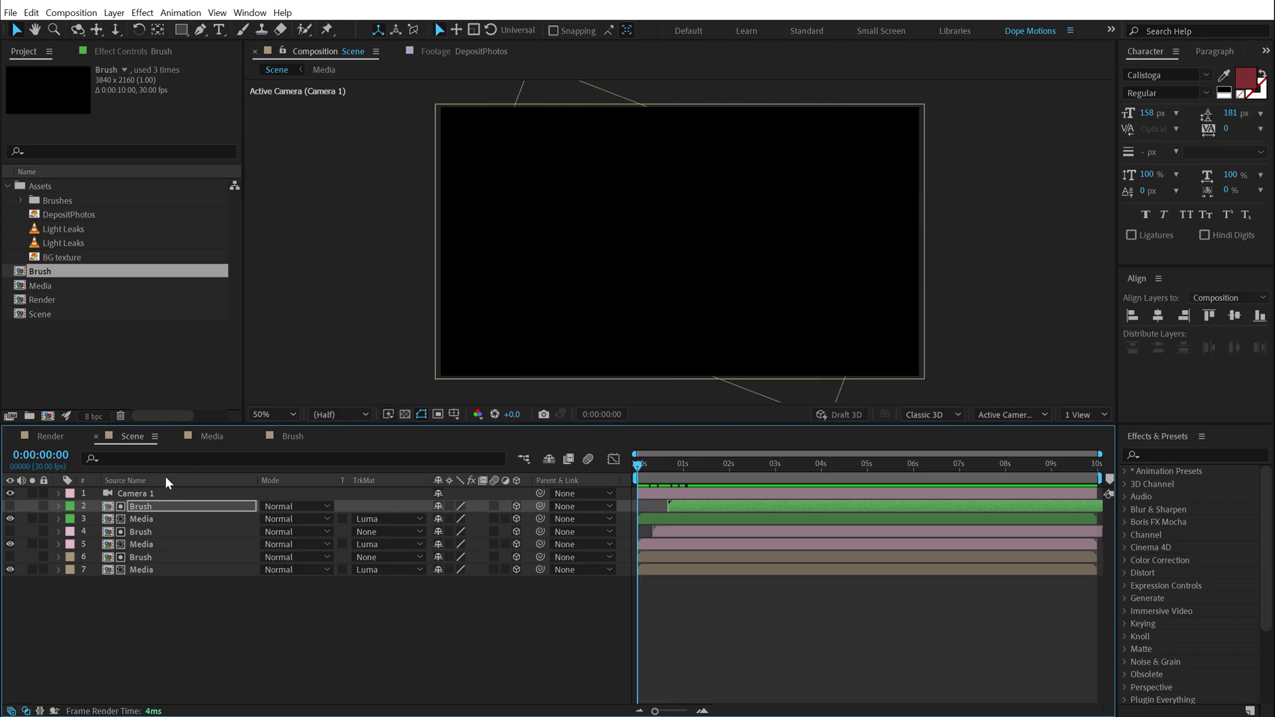
left_click(136, 498)
key("p")
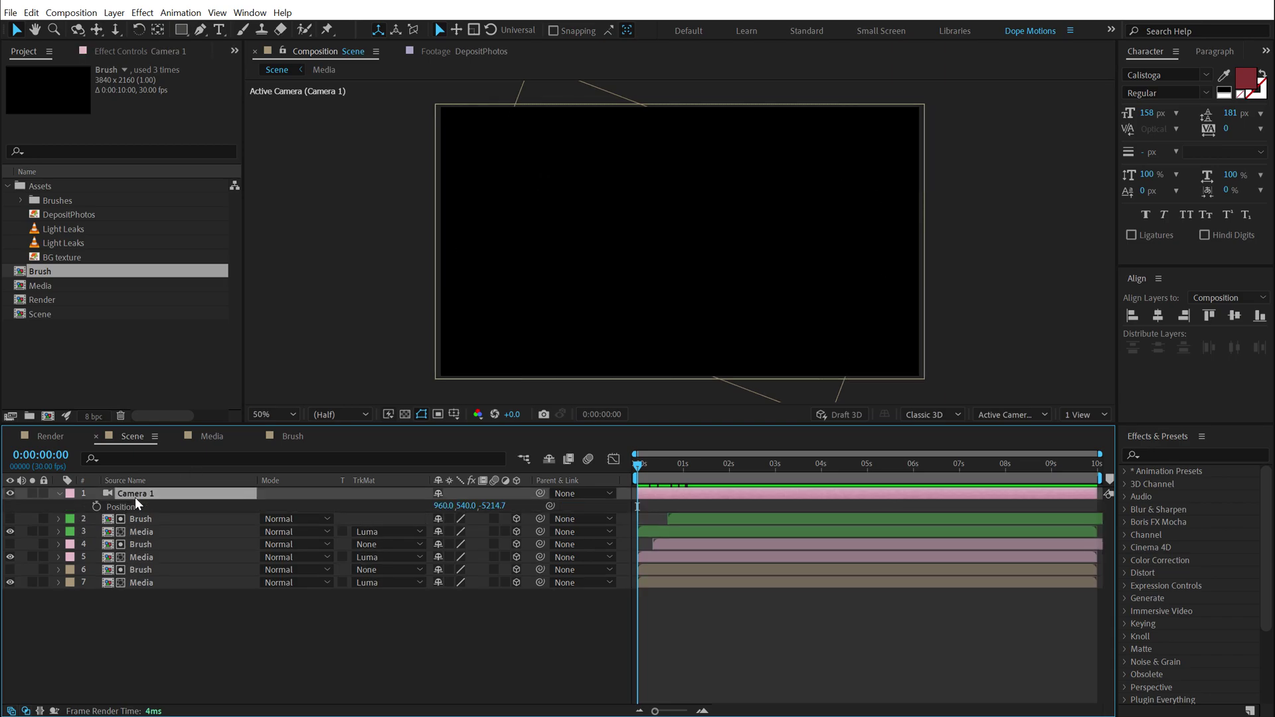
left_click(96, 507)
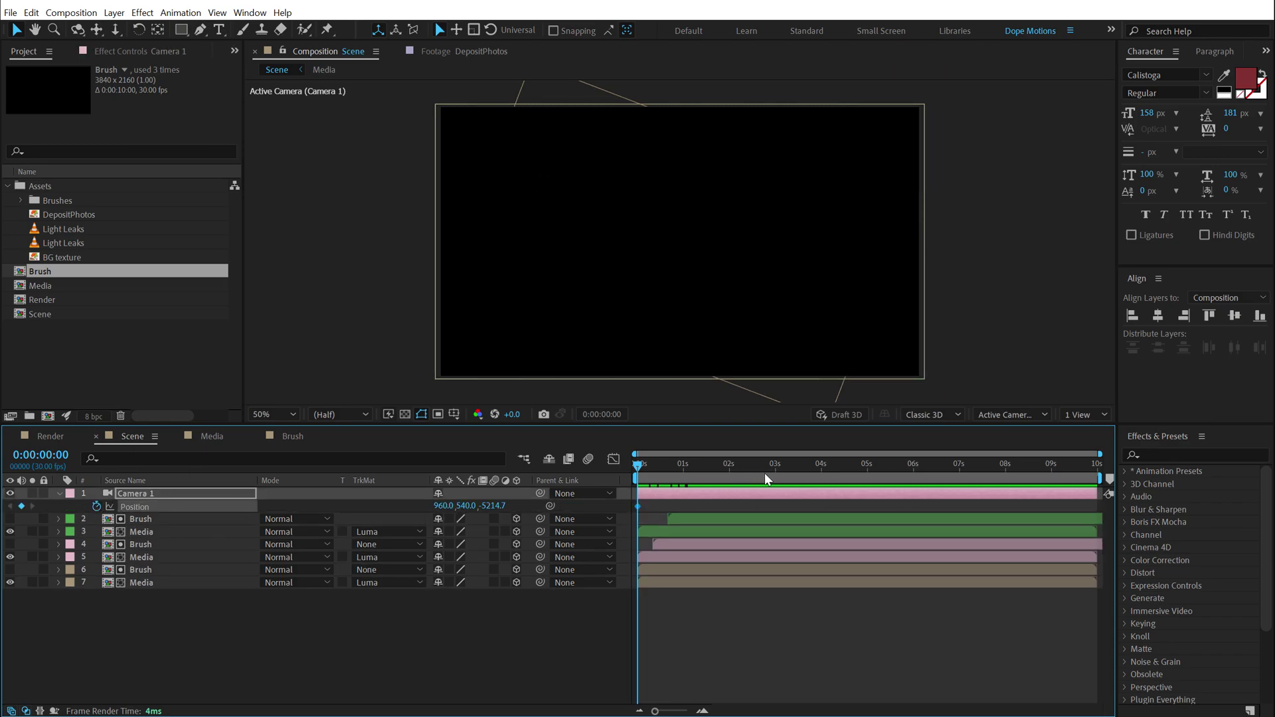
left_click_drag(765, 478, 1153, 491)
left_click_drag(495, 512, 803, 455)
key("space")
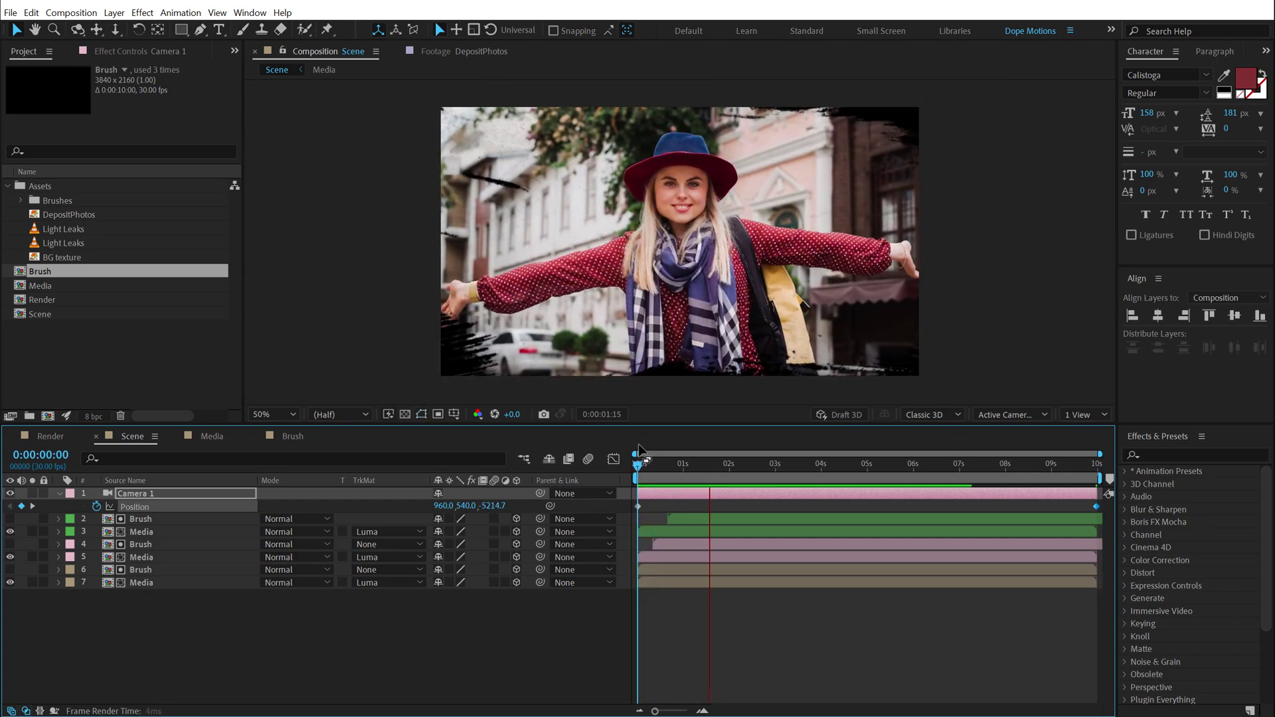
key("space")
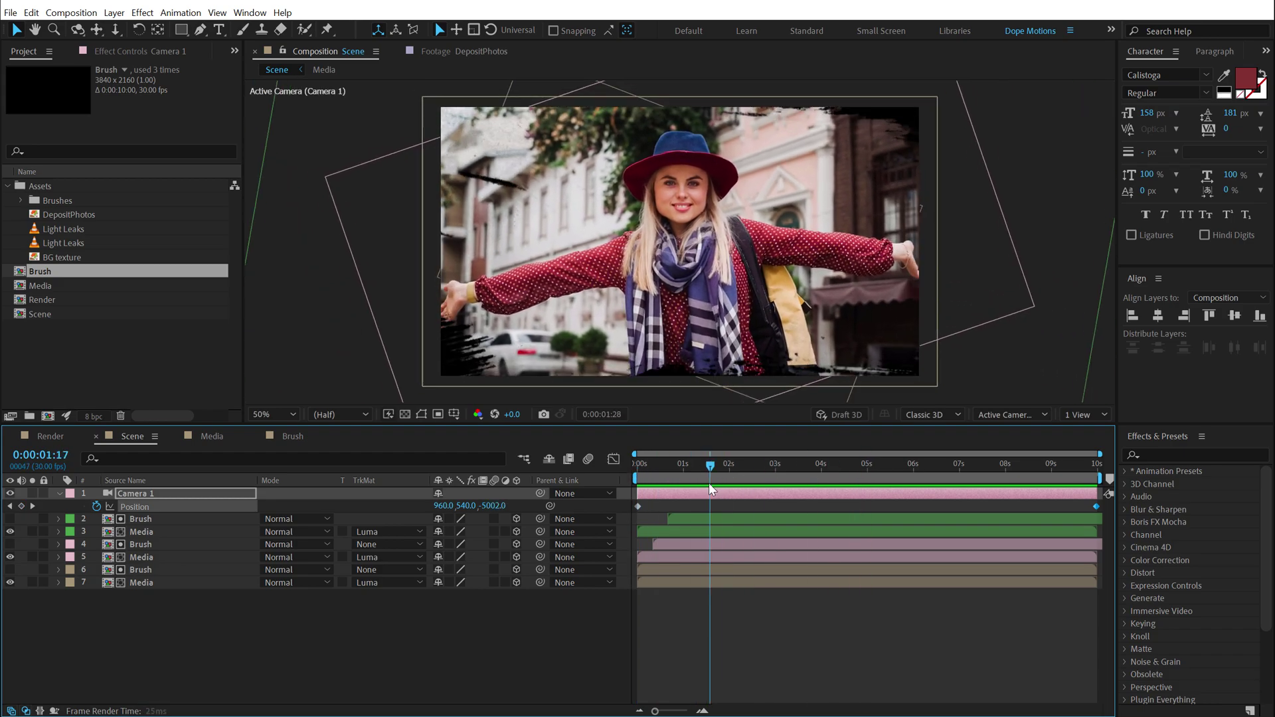
Push the camera to Z -2850.7 on the last frame and preview the push-in.
key("End")
left_click_drag(495, 511, 994, 455)
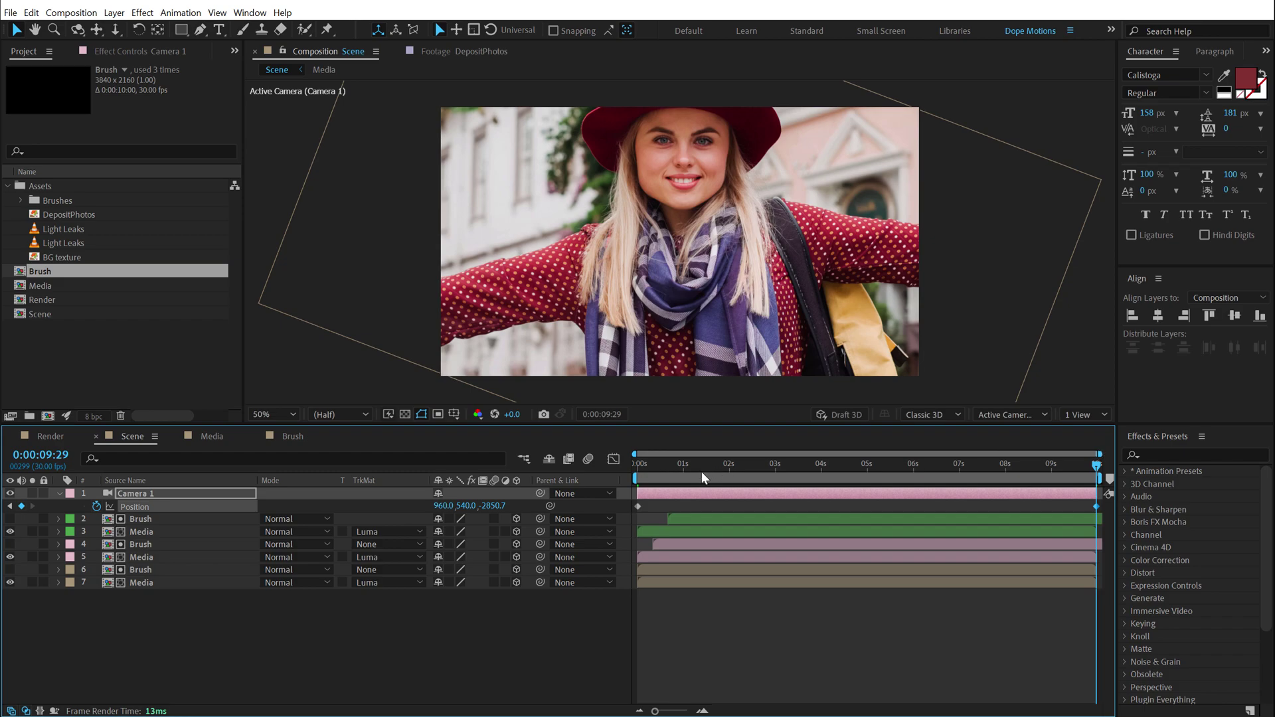
key("Home")
key("space")
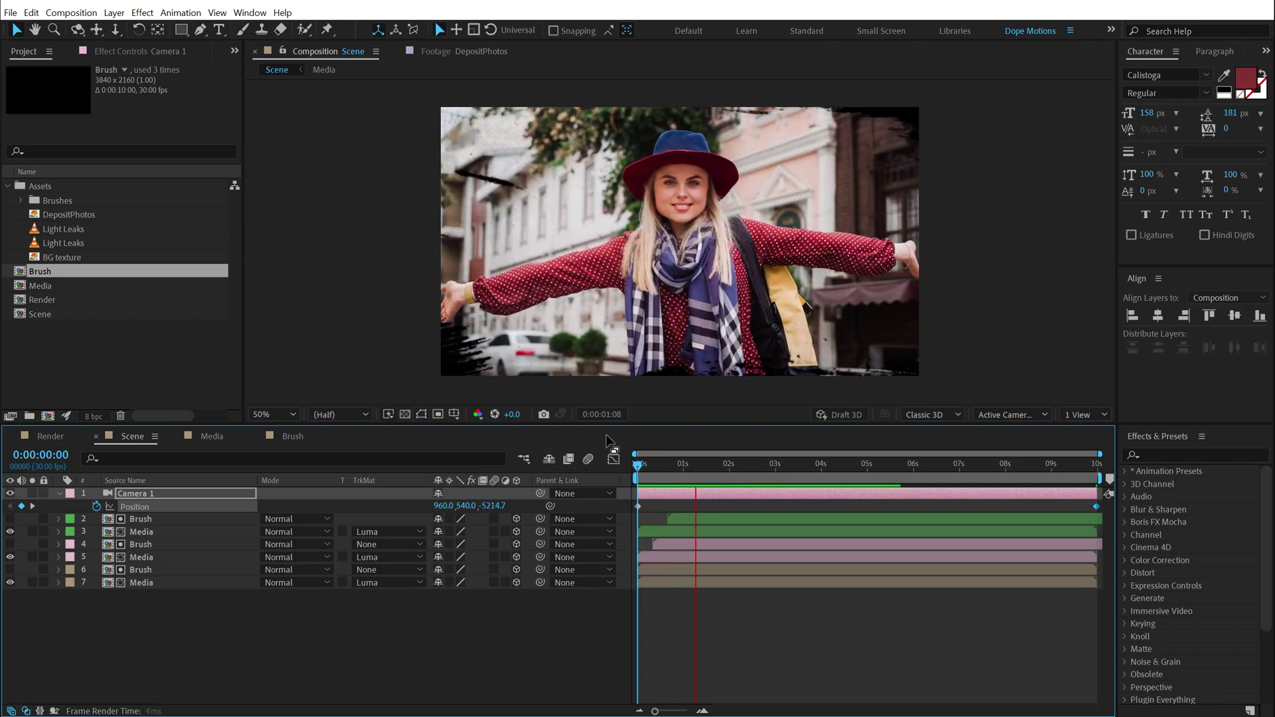
mouse_move(655, 469)
left_mouse_down()
mouse_move(643, 477)
mouse_move(710, 471)
mouse_move(635, 473)
mouse_move(670, 473)
left_mouse_up()
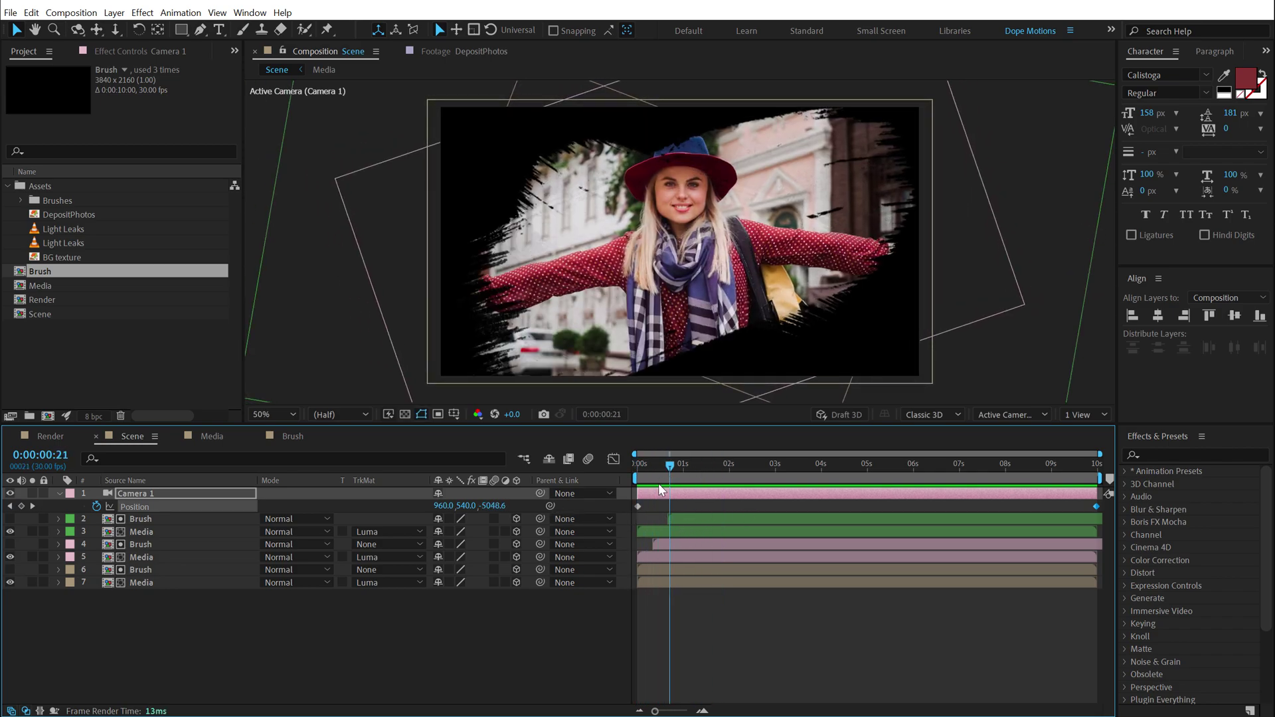
Apply the Tint effect to the bottom Media layer (layer 7).
left_click(656, 473)
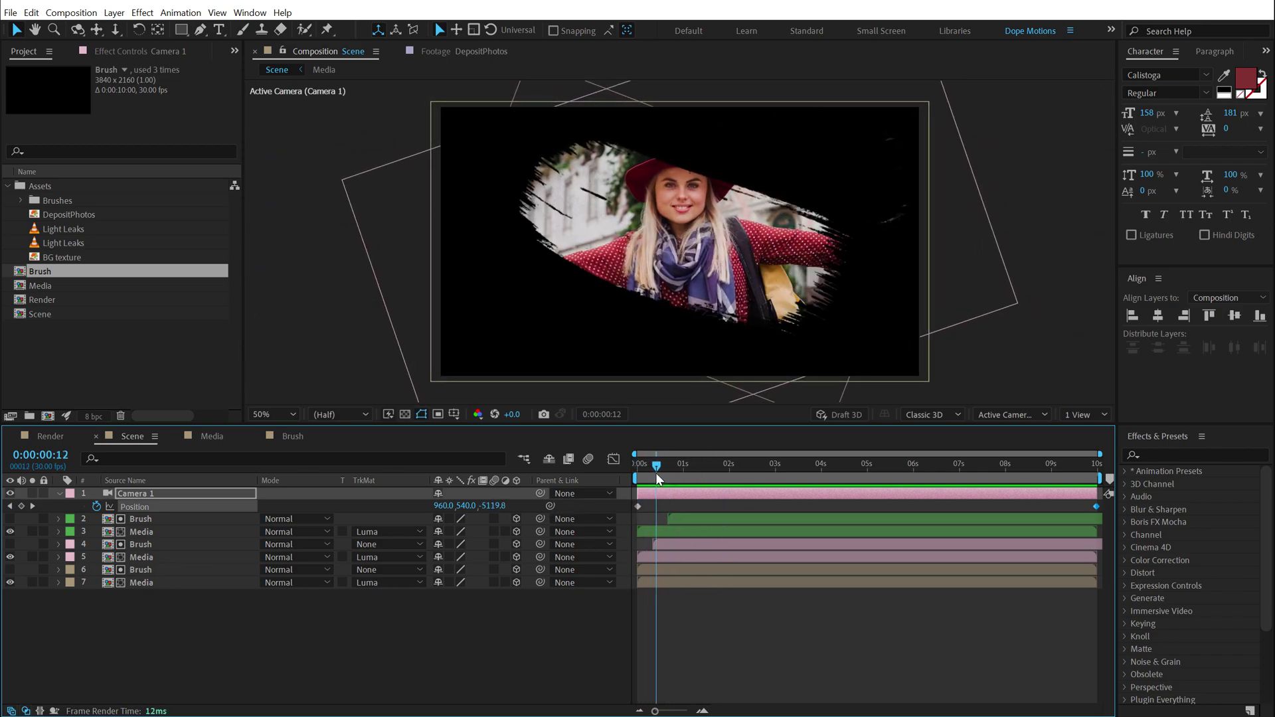
left_click(146, 582)
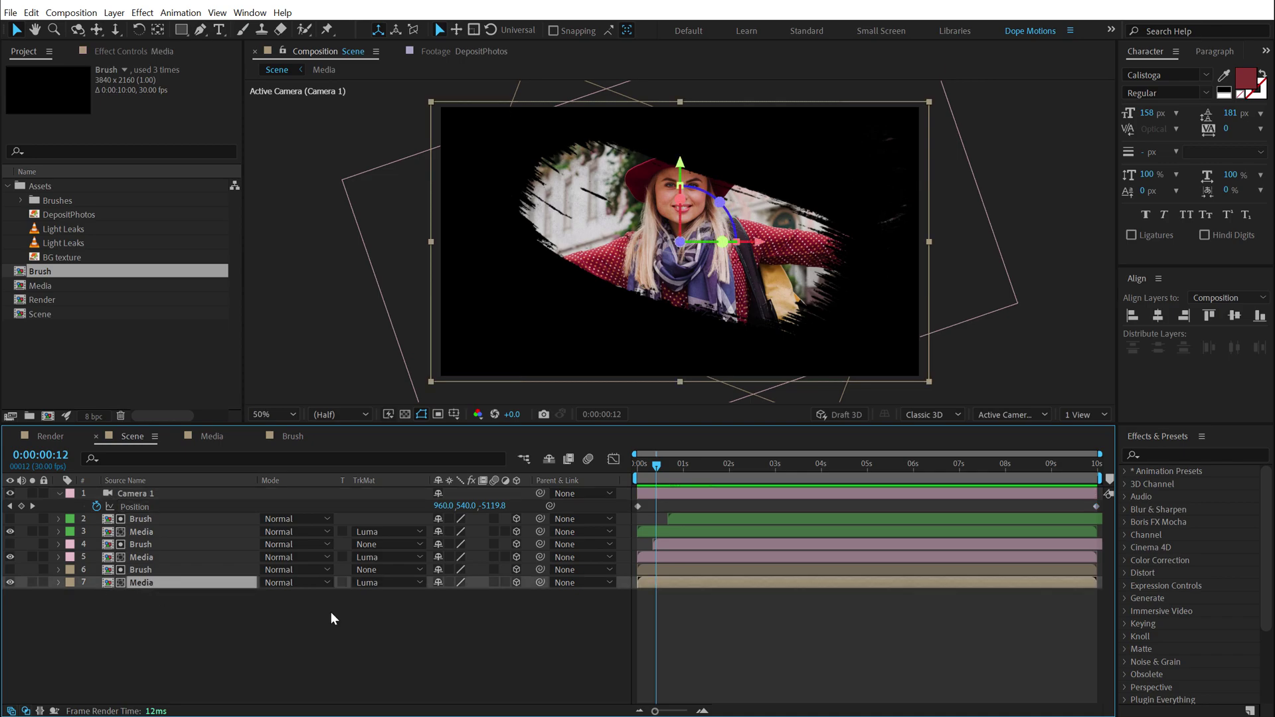
left_click(1166, 455)
type("tint")
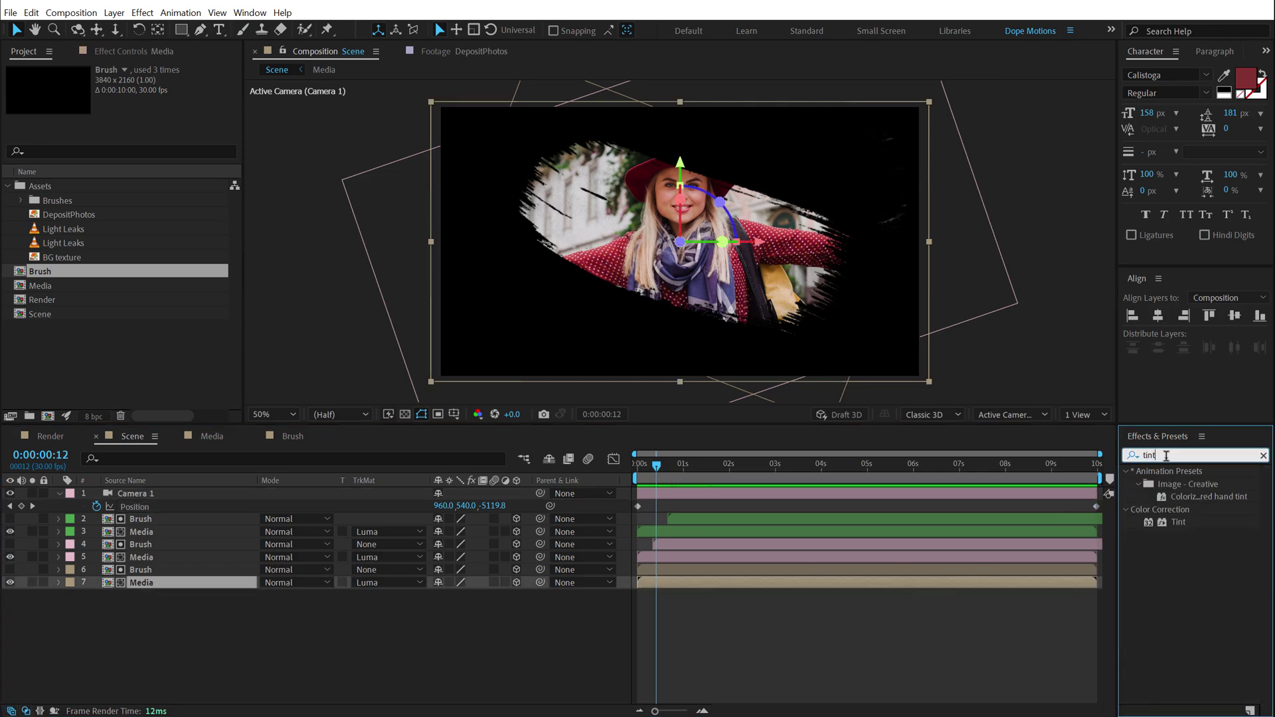
double_click(1179, 522)
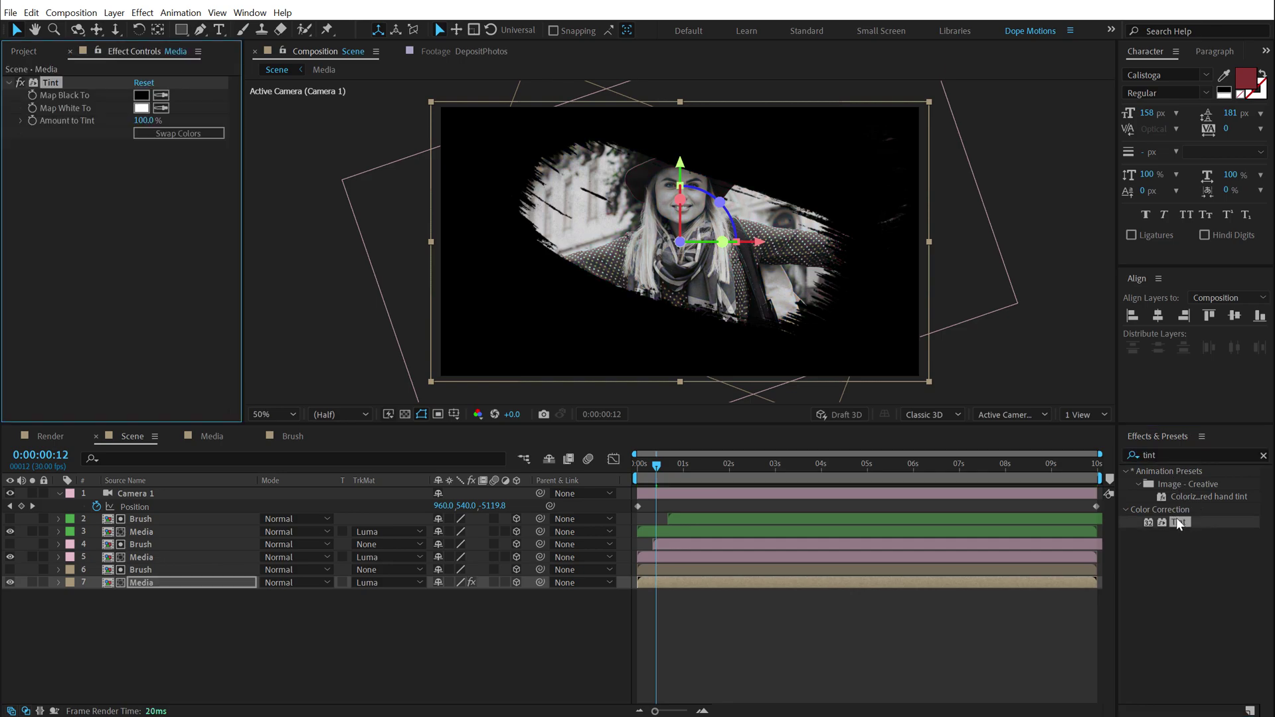
Preview the opening second to check the black-and-white photo reveal.
left_click(678, 683)
left_click_drag(651, 465, 587, 472)
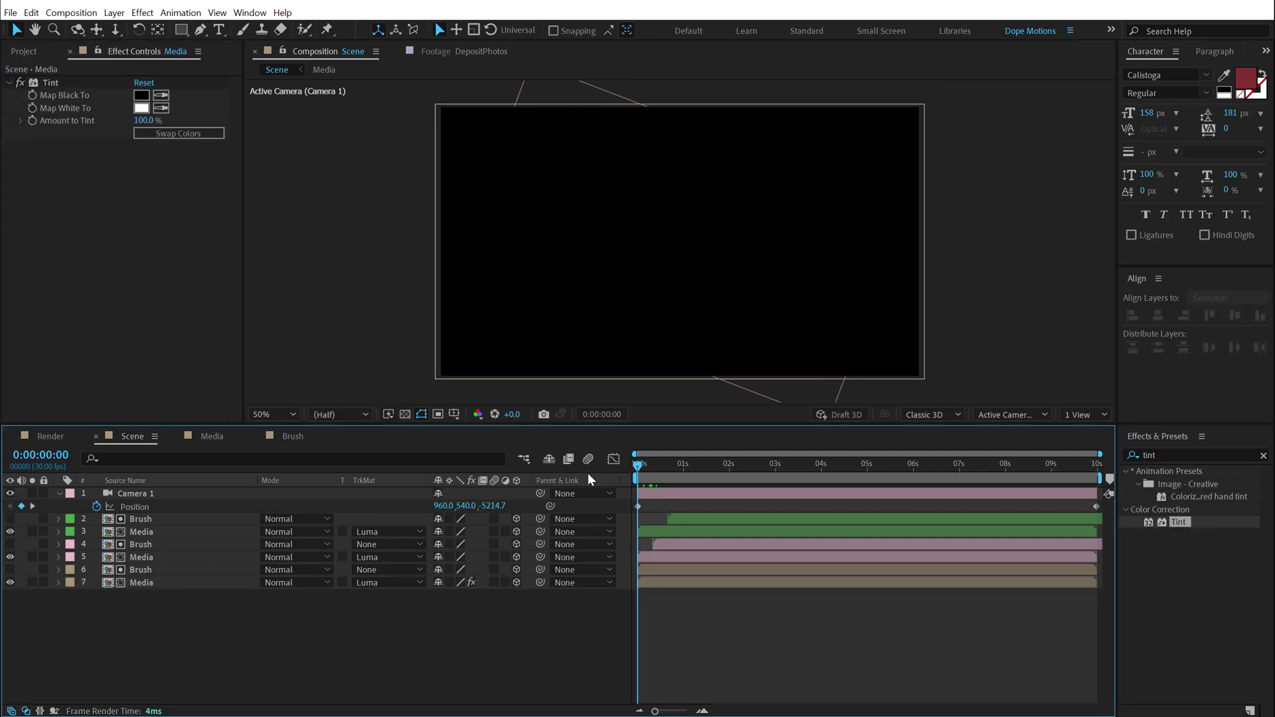
key("space")
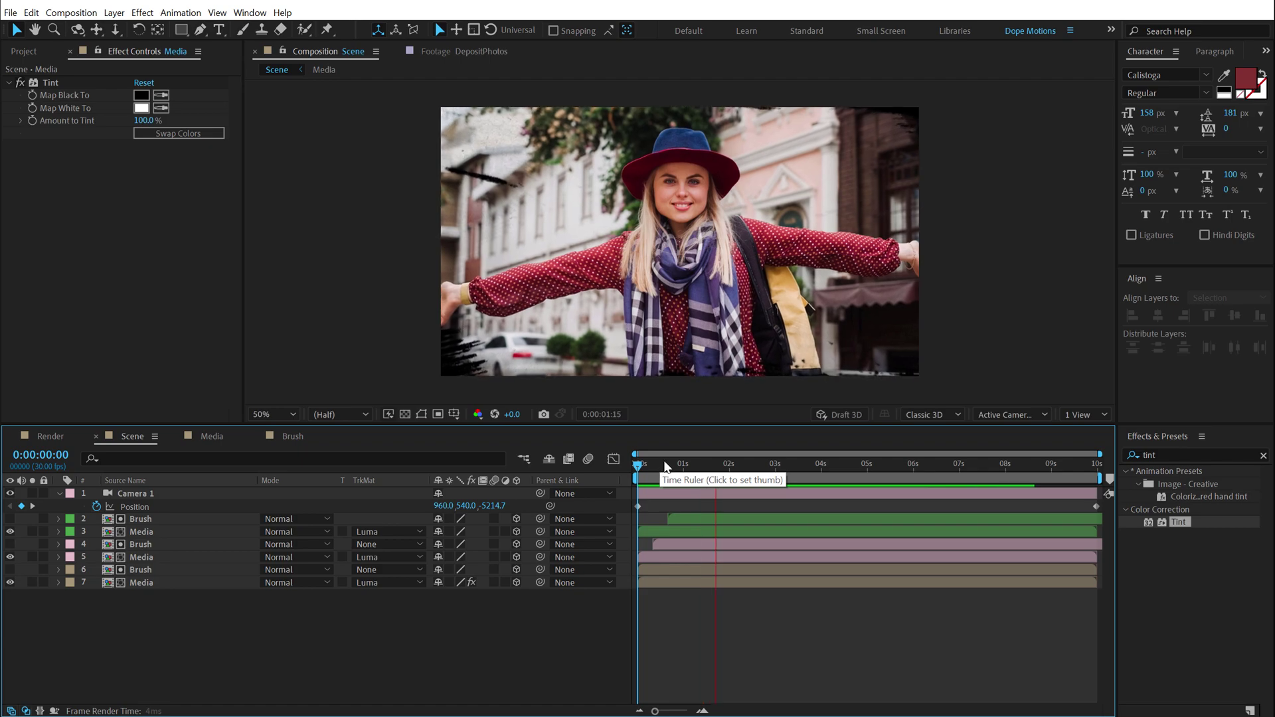
left_click(636, 465)
left_click_drag(635, 465, 716, 475)
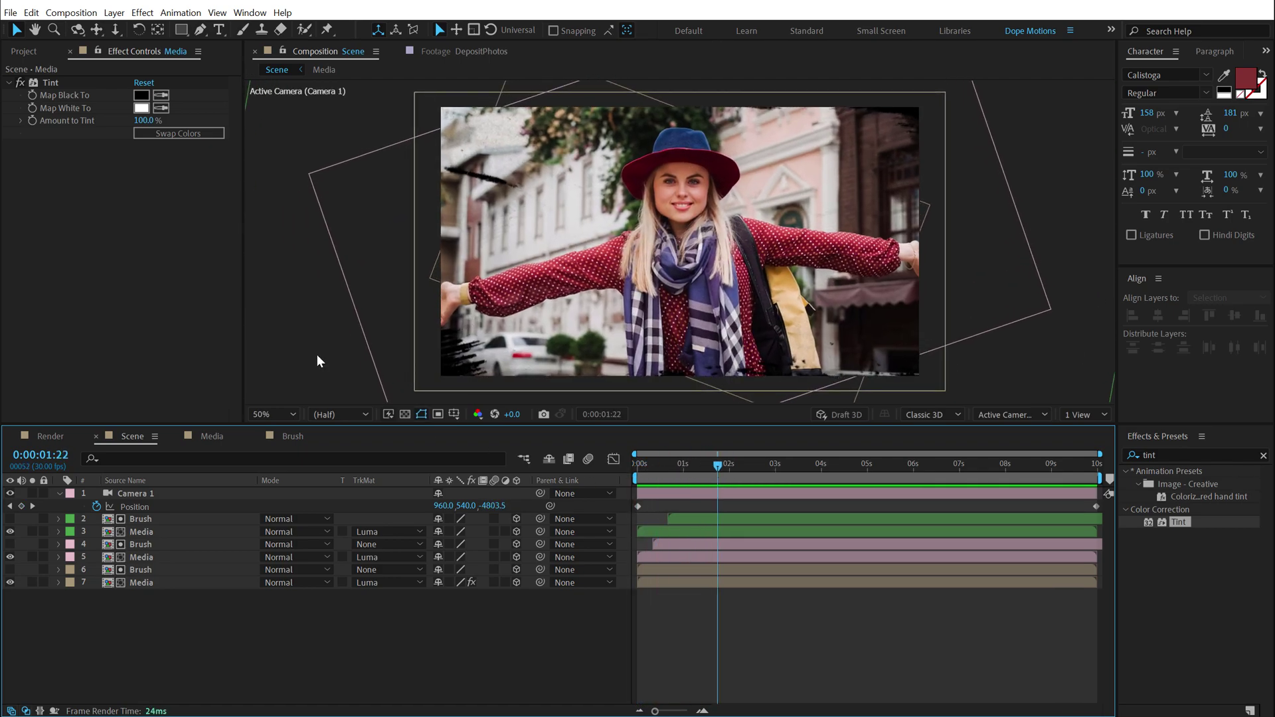
key("u")
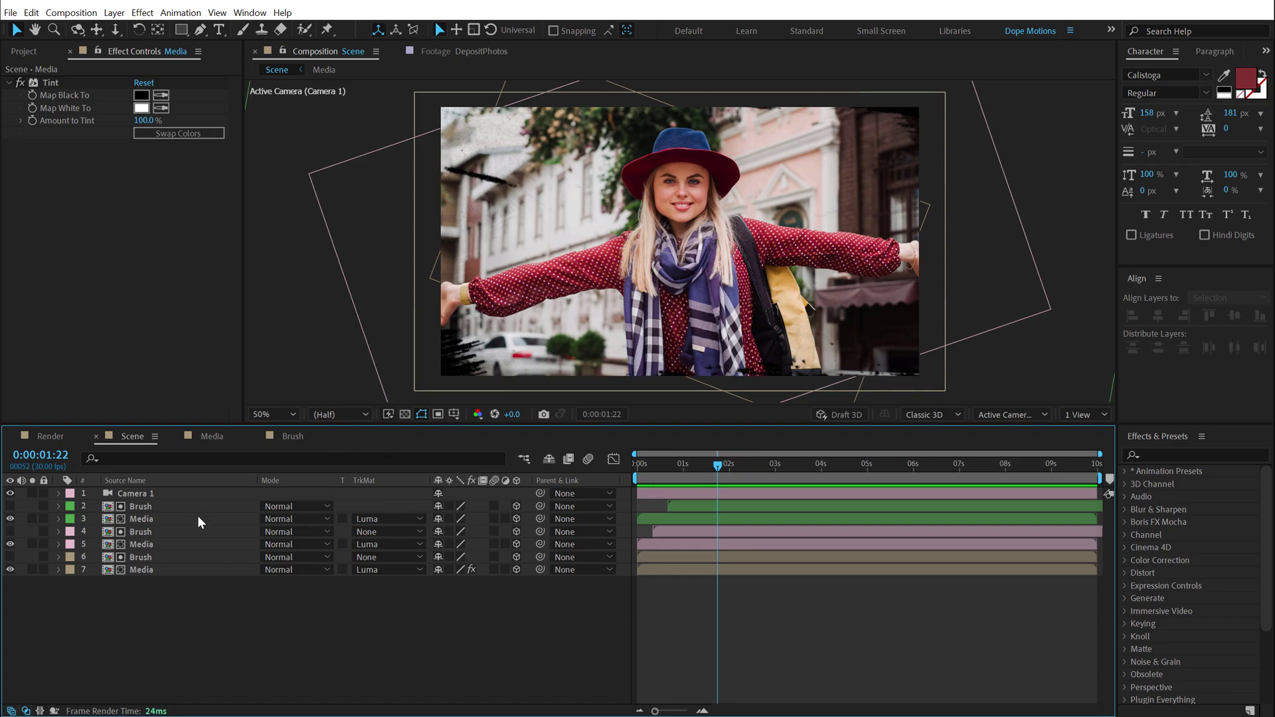
Create a new composition with width 1920 and height 1080, name it Title, and open it.
left_click(24, 51)
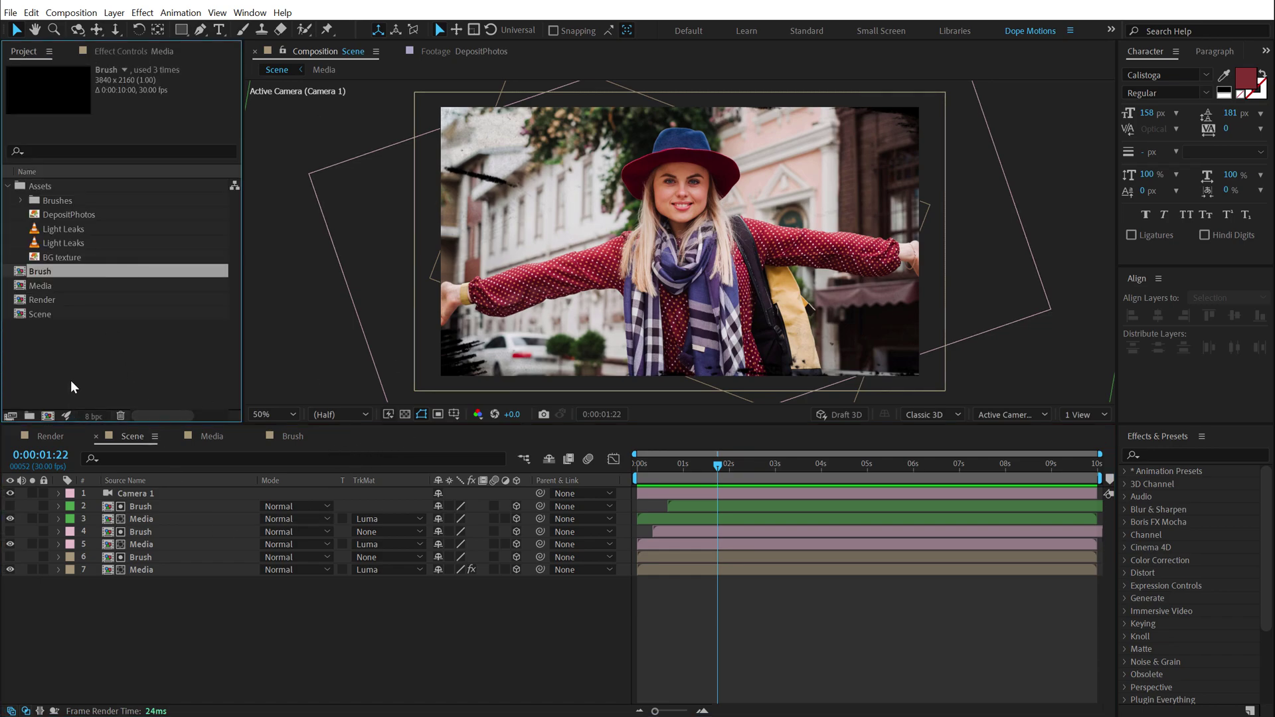
left_click(67, 380)
left_click(48, 416)
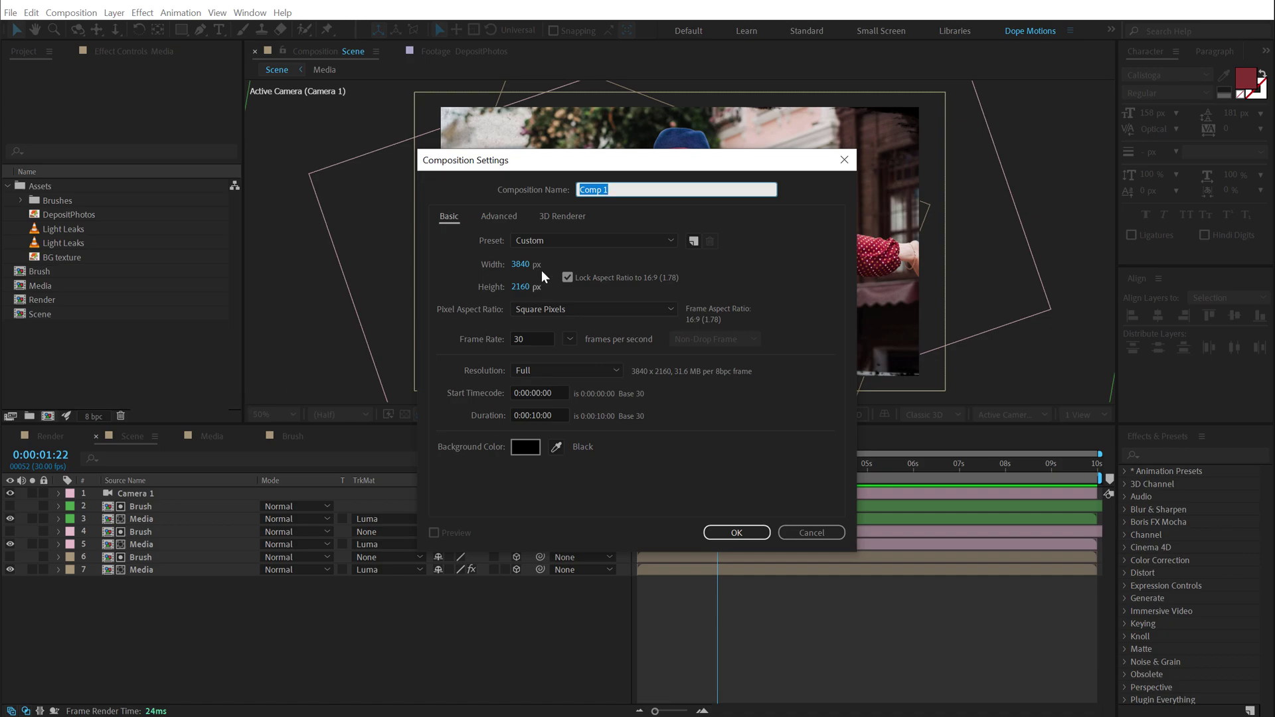
left_click(522, 265)
type("1920")
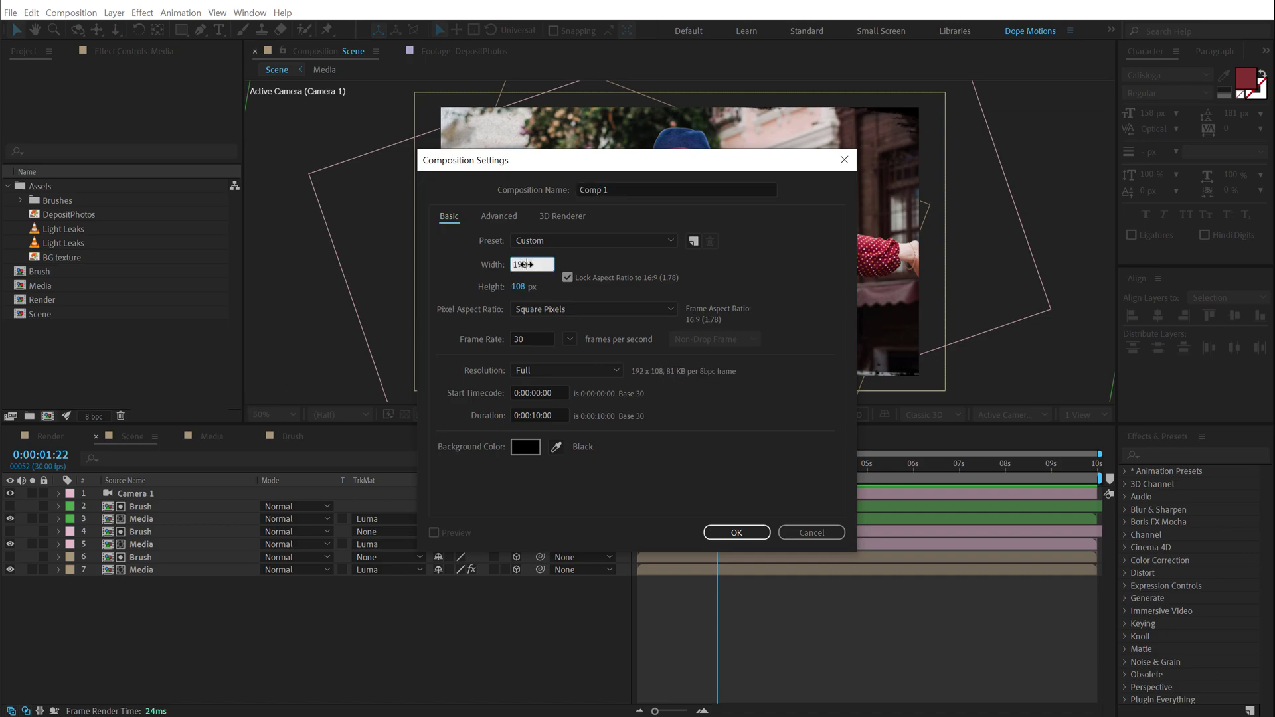
left_click(619, 209)
left_click(598, 190)
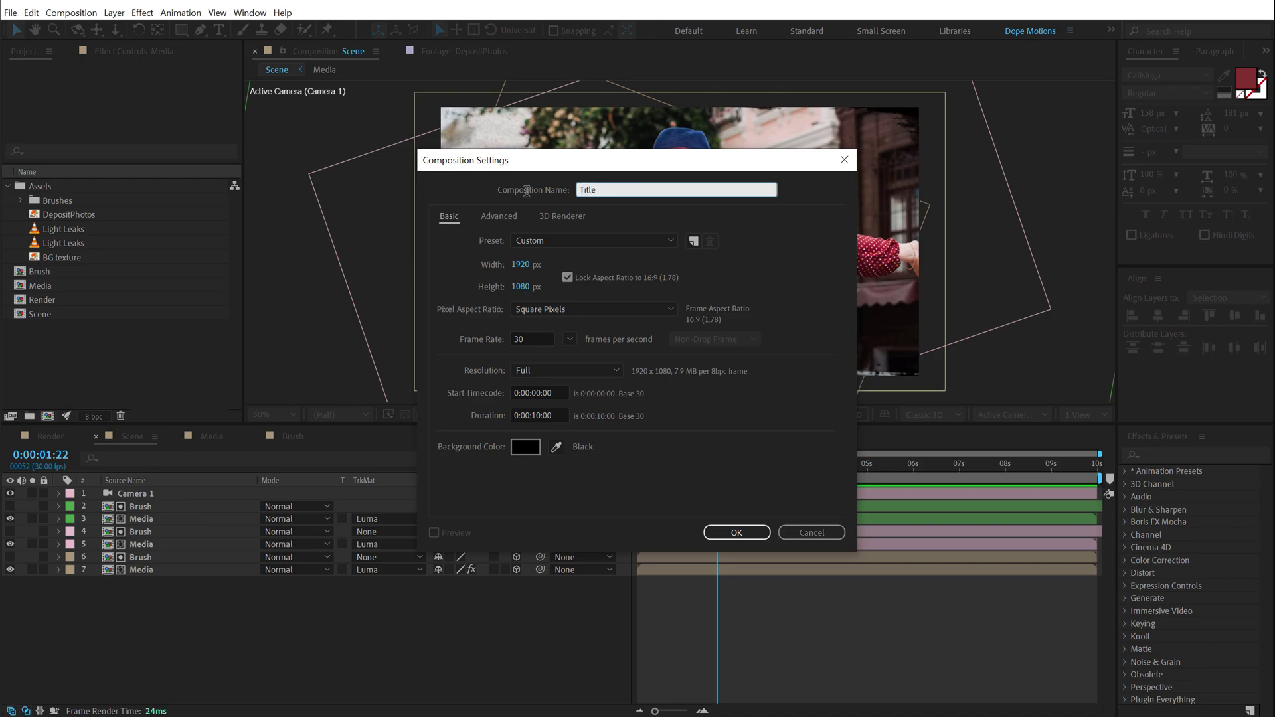
key("Return")
Add a text layer reading 'Travel The World' in the Title comp.
left_click(43, 371)
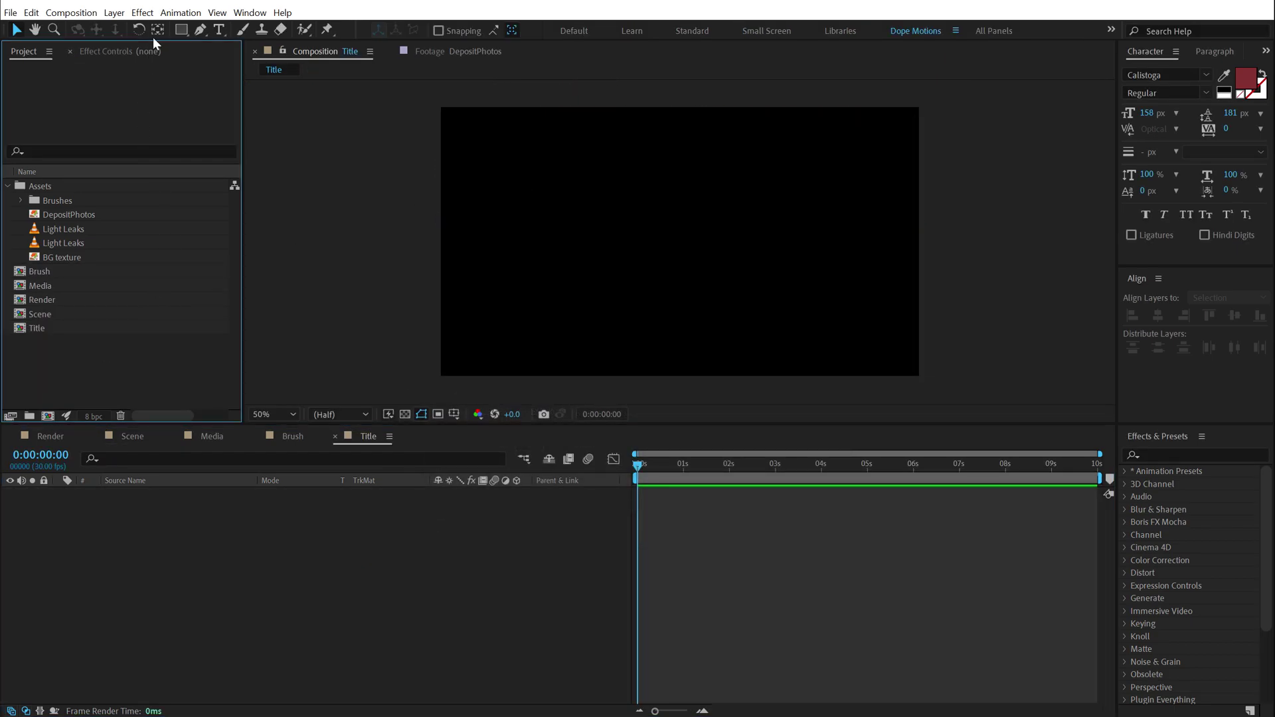
left_click(214, 30)
left_click(618, 247)
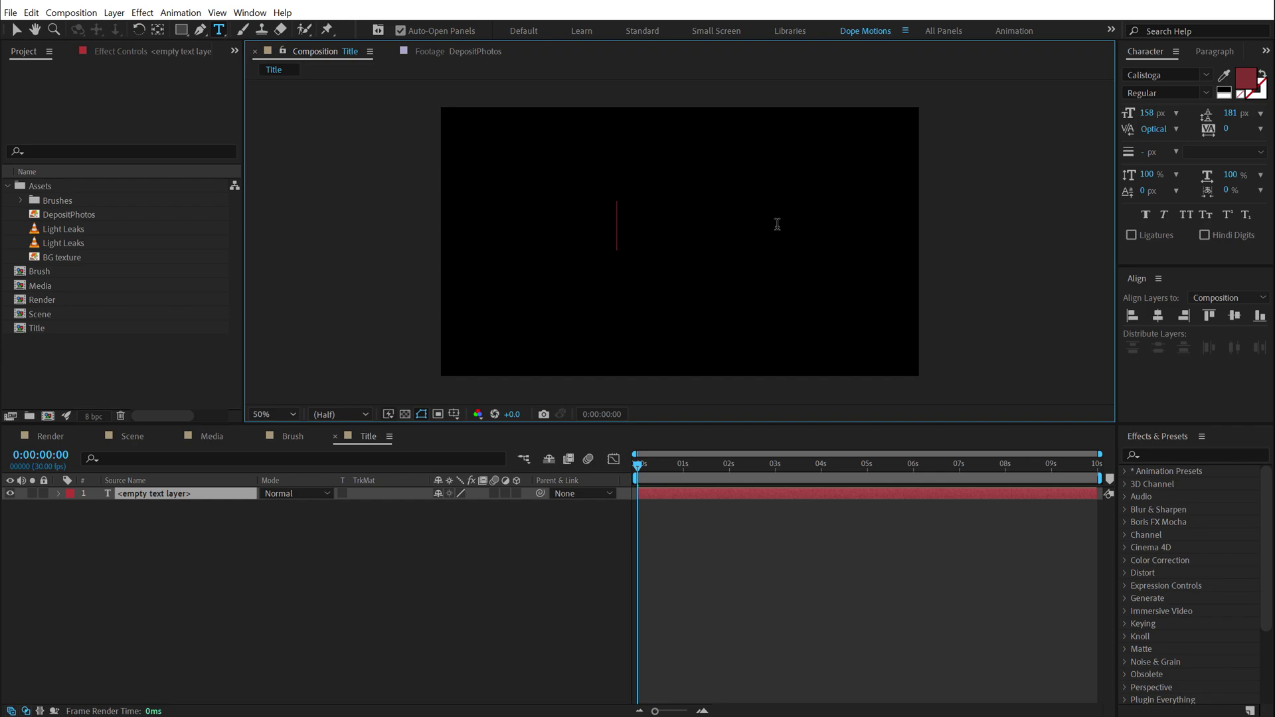
type("Tra")
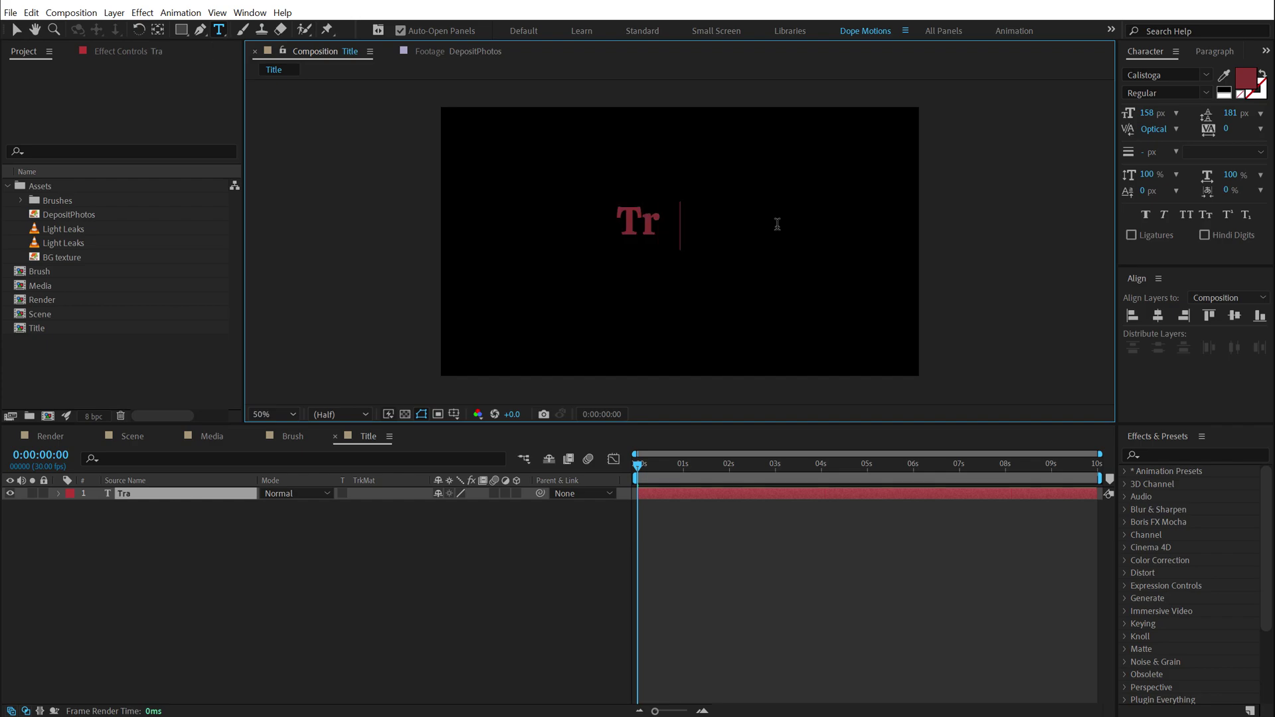
type("vel The")
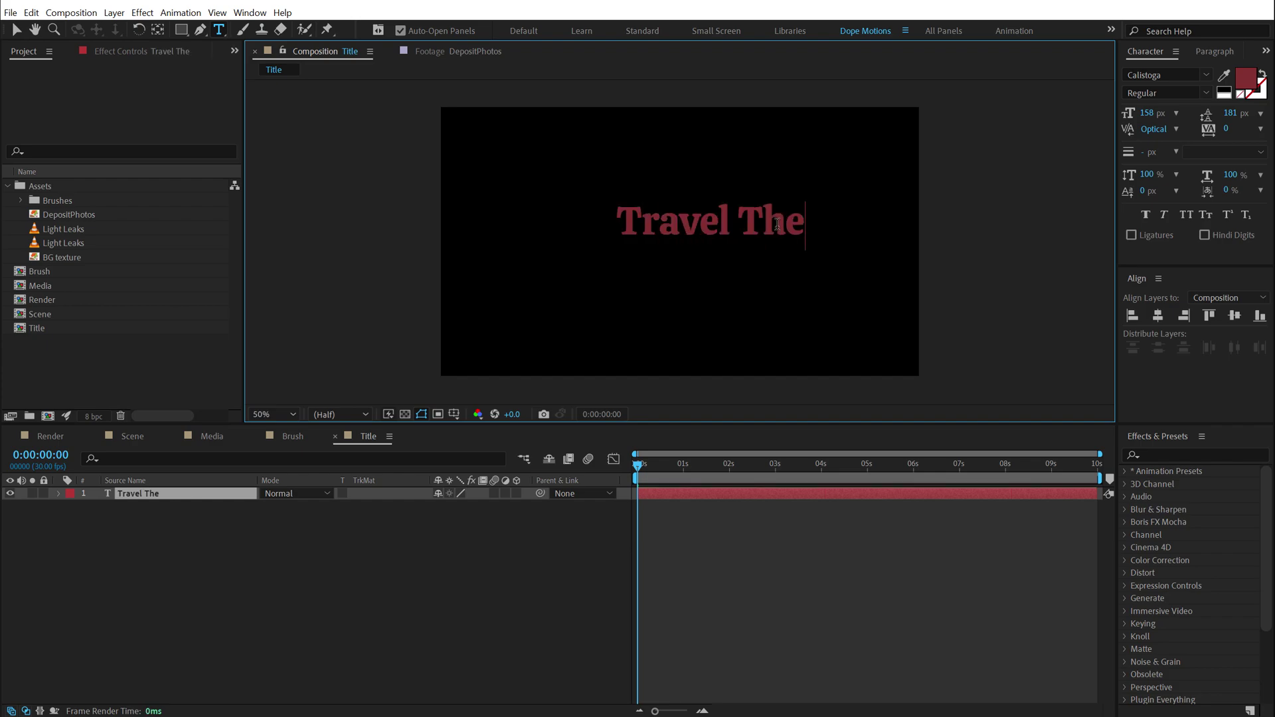
type(" Work")
key("BackSpace")
type("ld")
key("Escape")
Centre the title in the composition and set its fill to dark grey 202020.
key("v")
key("ctrl+Home")
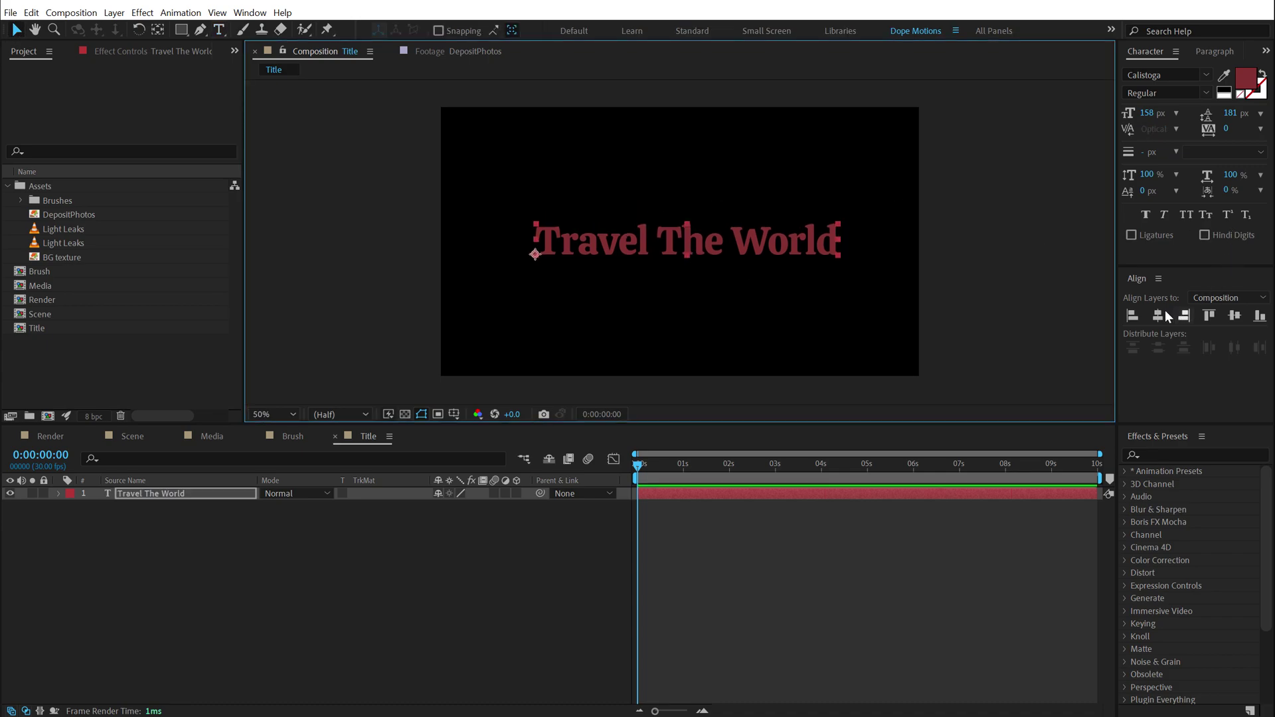
left_click(1158, 315)
left_click(1234, 316)
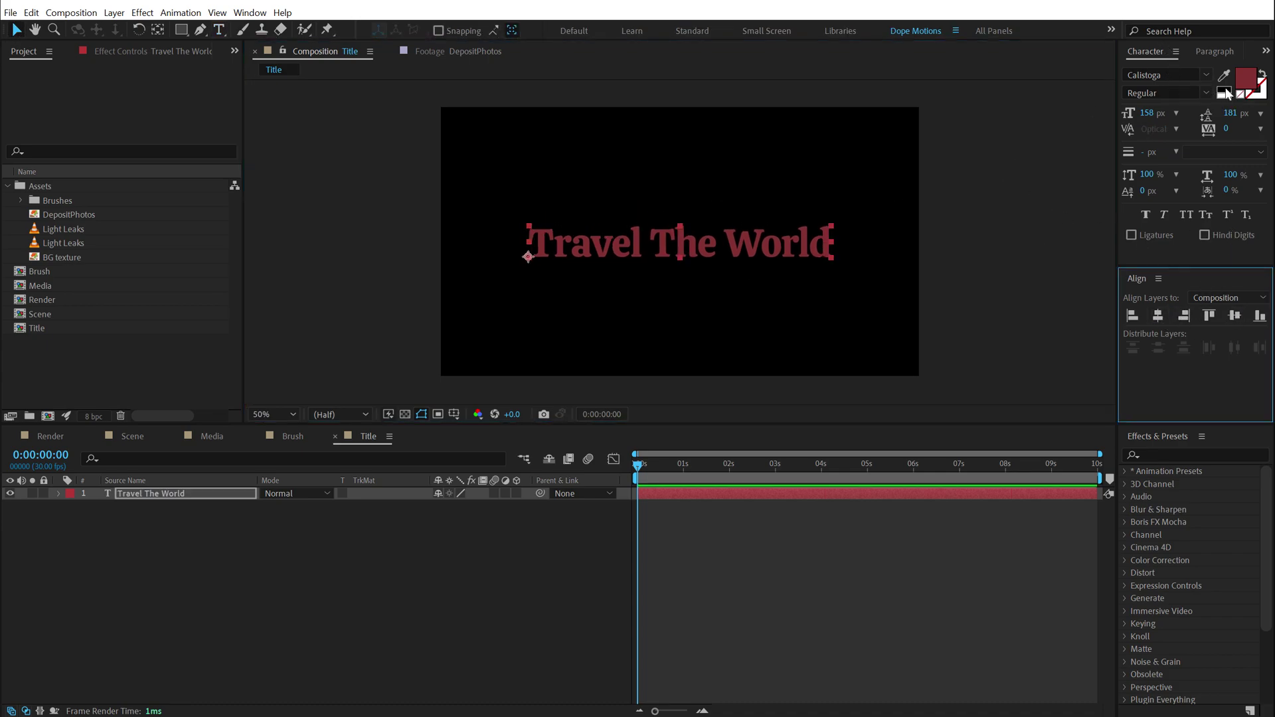
left_click(1246, 78)
left_click_drag(499, 397, 420, 433)
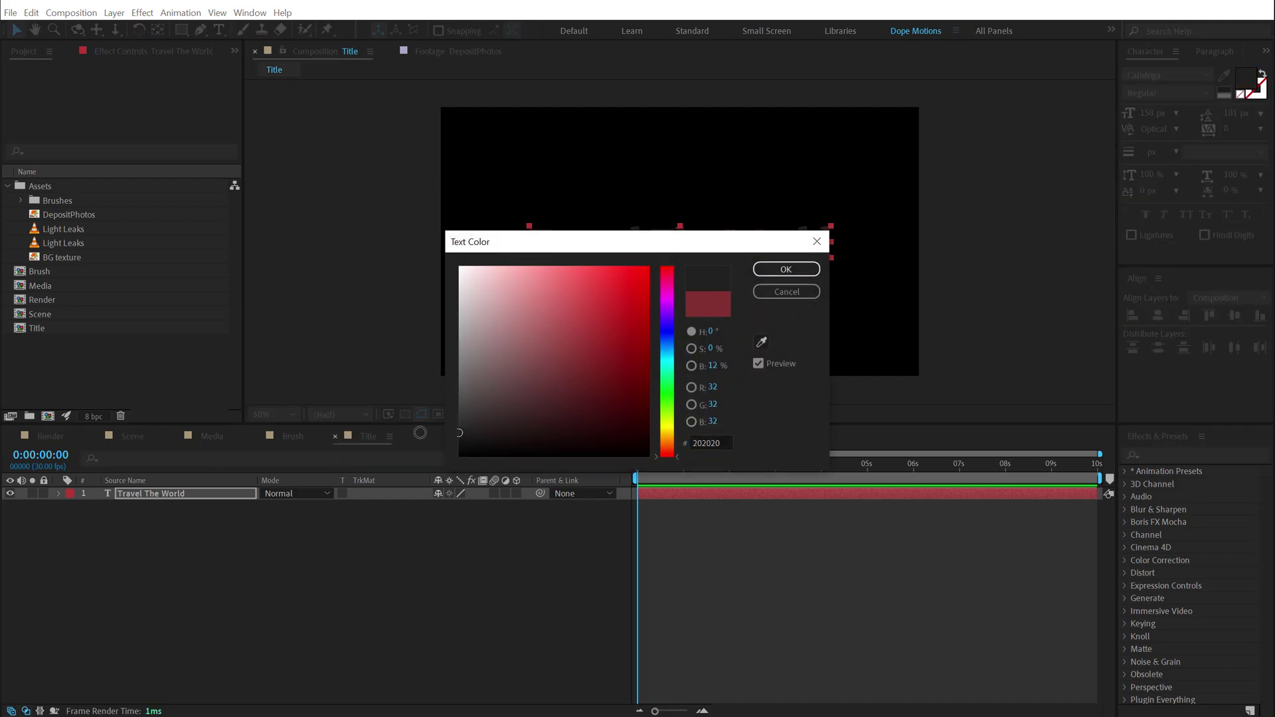
left_click(781, 269)
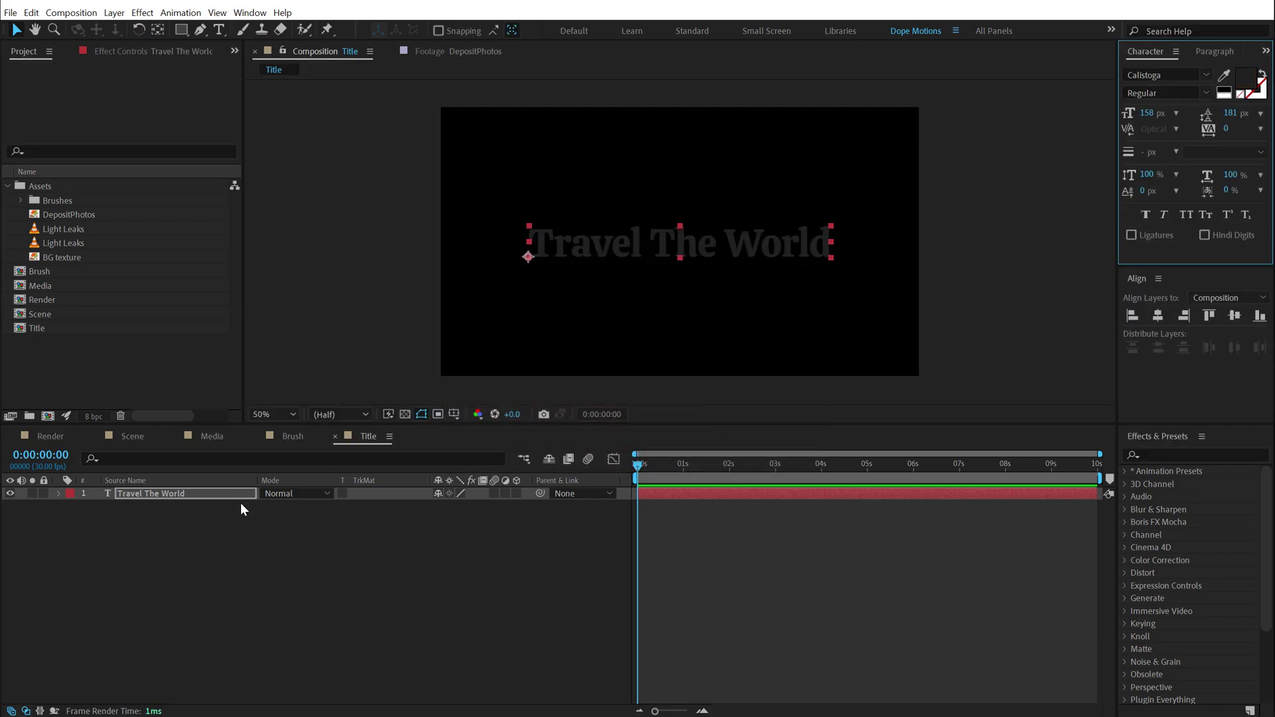
left_click(212, 558)
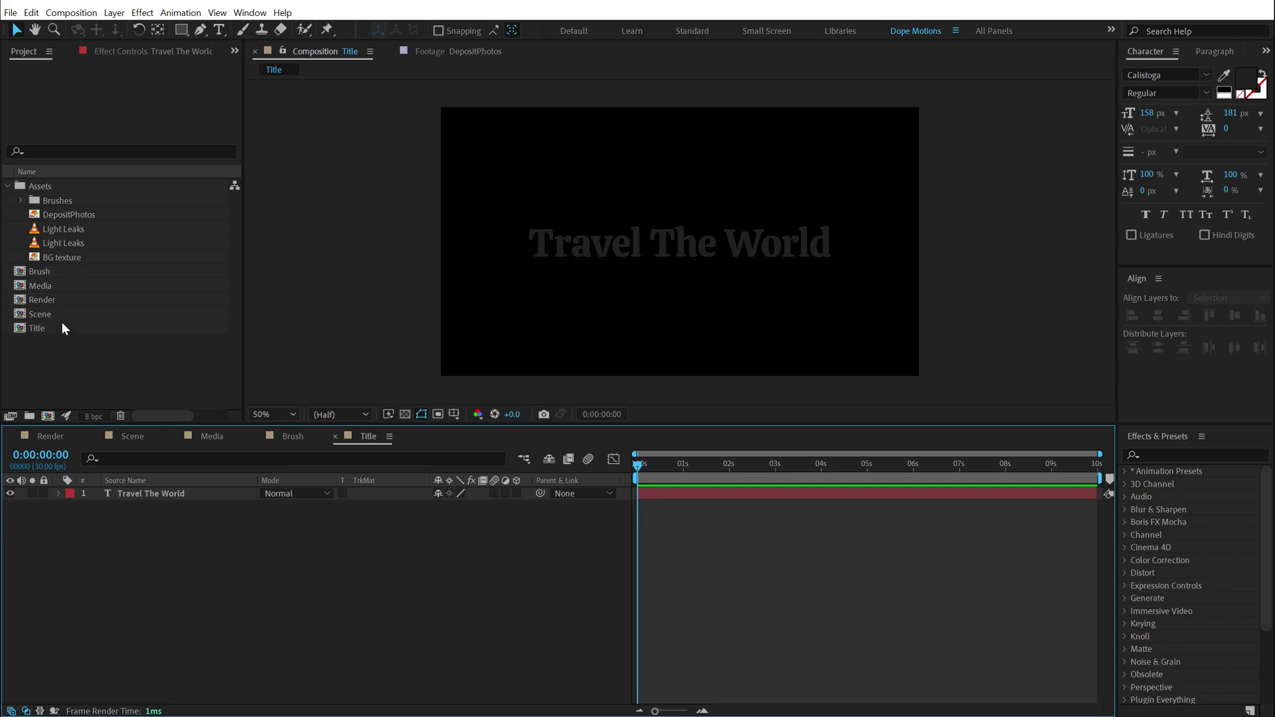
Add the Brush comp above the title text and scale it down to 53%.
left_click(52, 275)
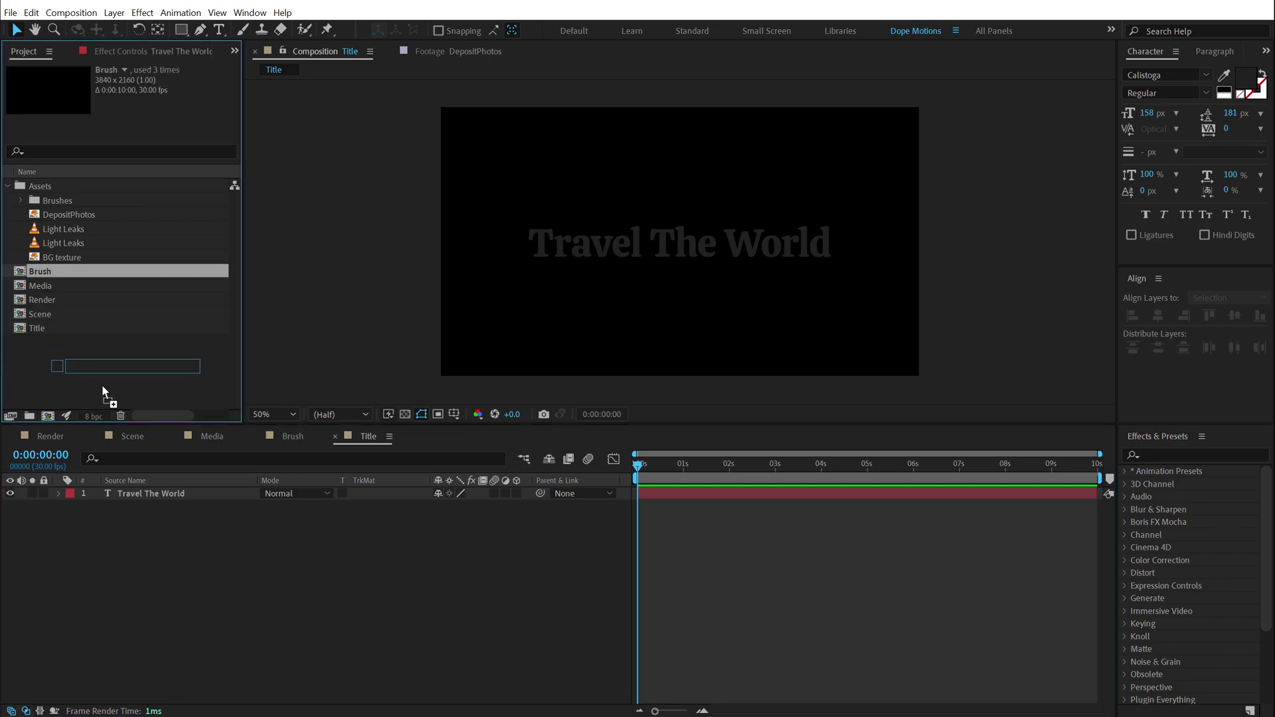
mouse_move(101, 384)
left_mouse_down()
mouse_move(145, 495)
mouse_move(142, 523)
mouse_move(133, 492)
mouse_move(145, 506)
left_mouse_up()
left_click_drag(636, 467, 649, 467)
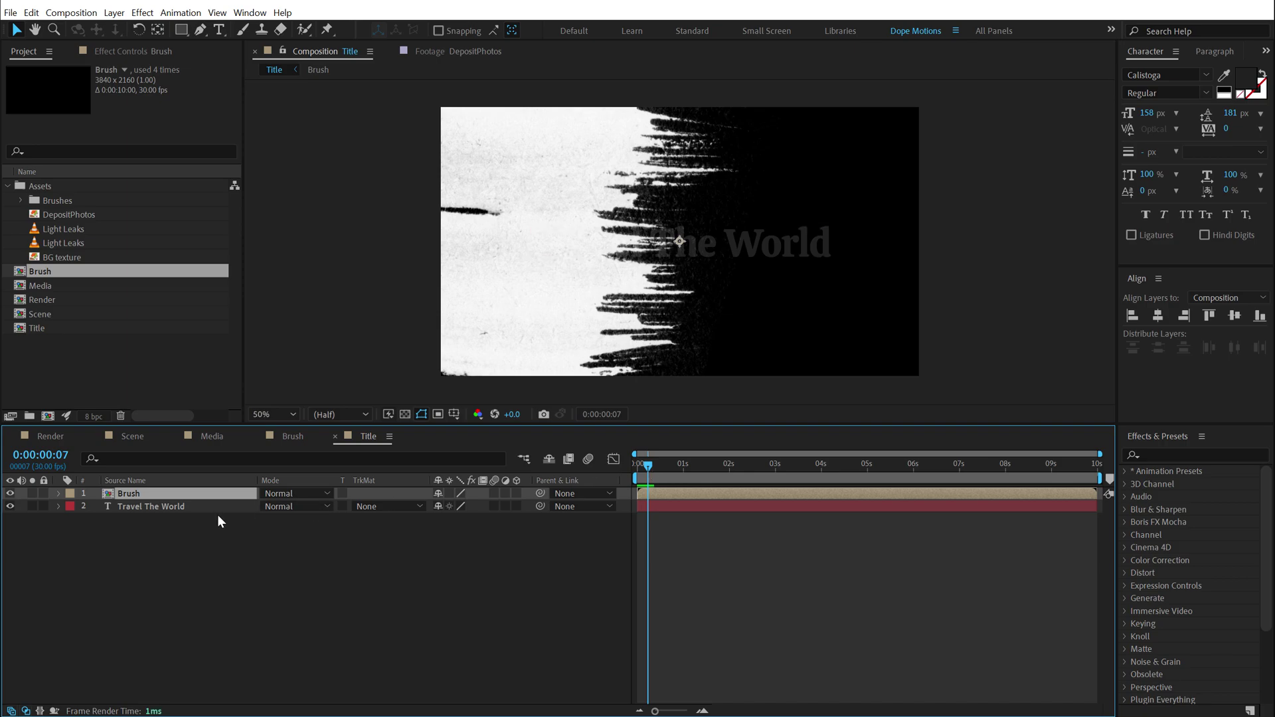
key("s")
left_click_drag(478, 506, 447, 506)
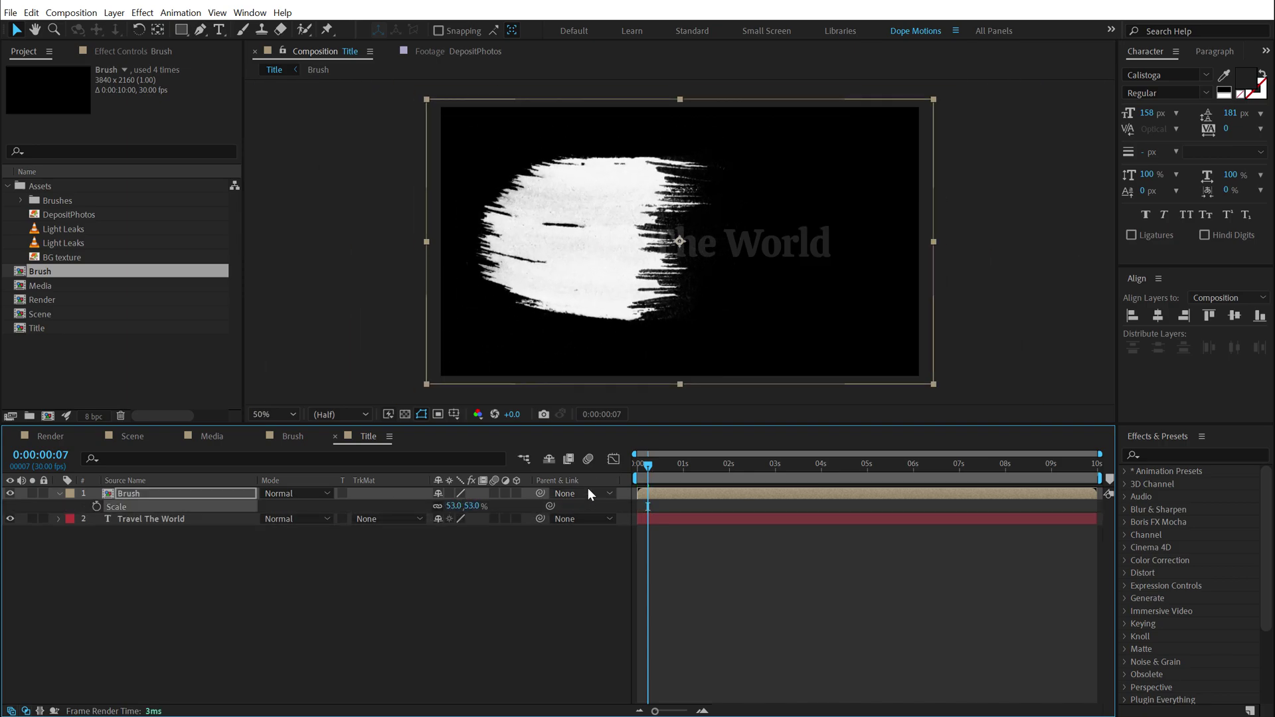
left_click_drag(666, 469, 695, 469)
Set the title's track matte to Luma Matte using the Brush layer.
left_click(397, 517)
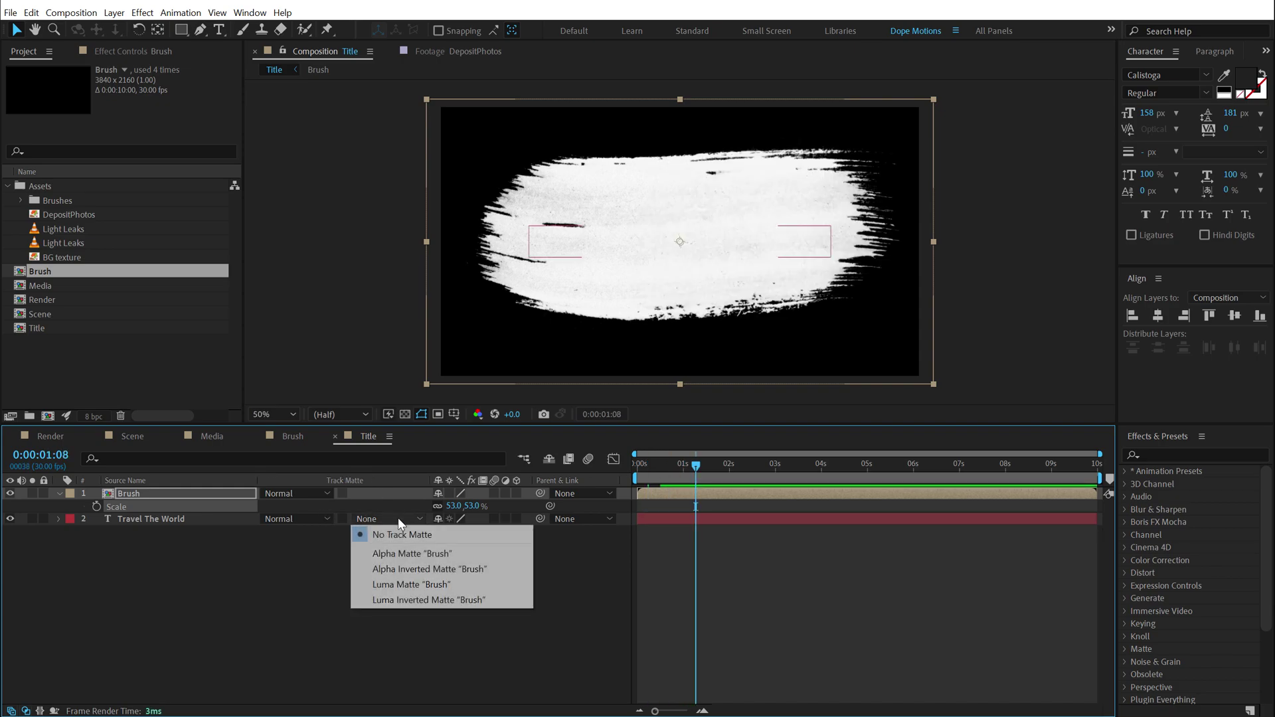
left_click(448, 577)
left_click_drag(695, 467, 667, 485)
Scale the Brush matte to 43% and check the full title at 0:00:01:26.
left_click(175, 494)
key("s")
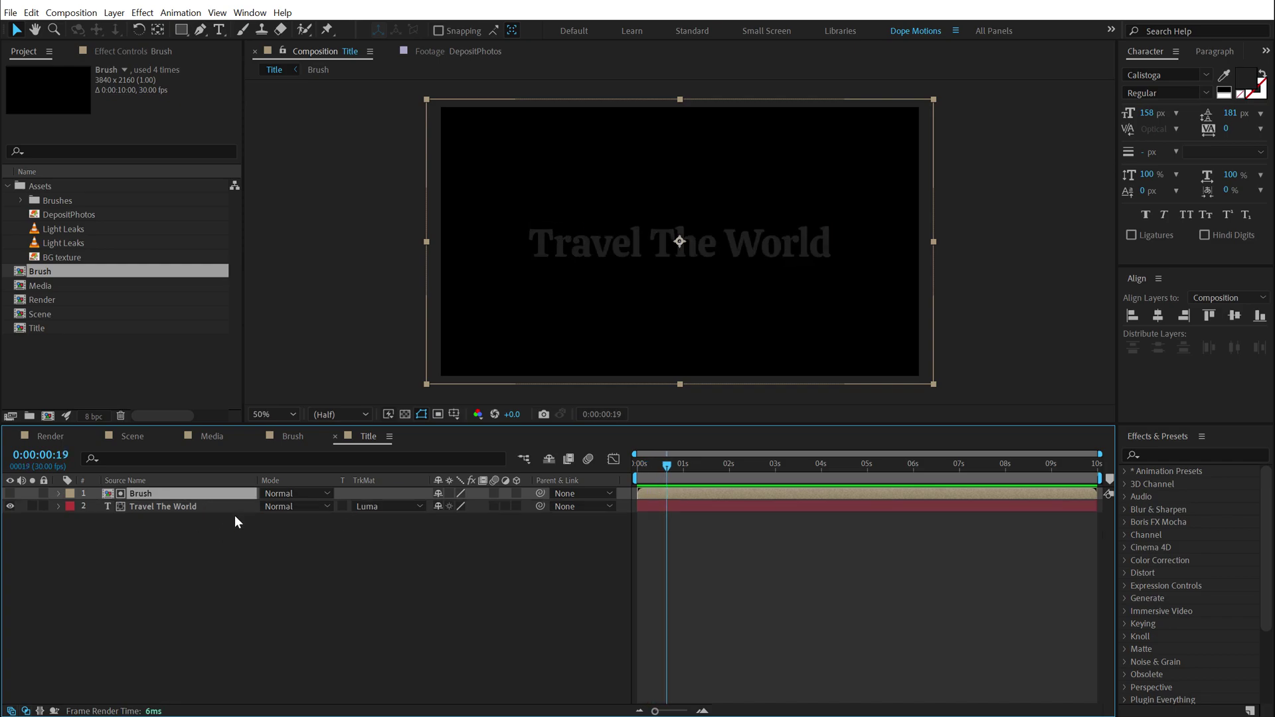
key("s")
left_click_drag(454, 506, 464, 504)
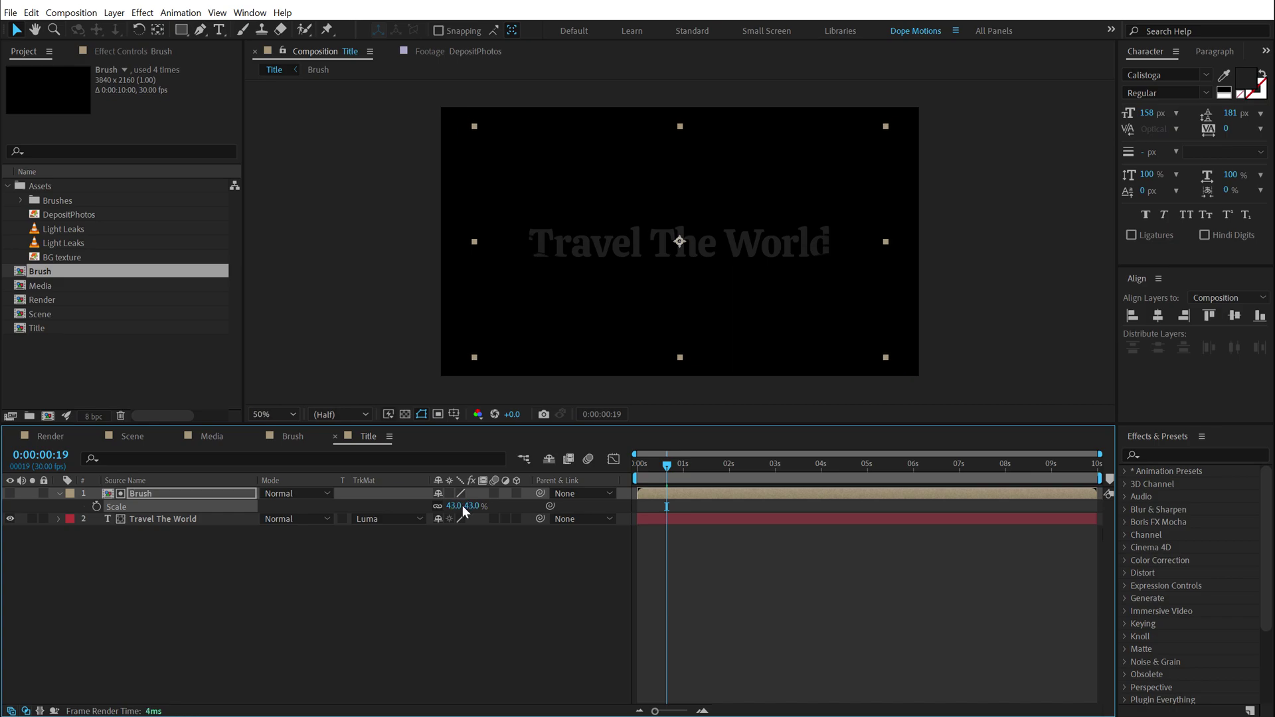
left_click_drag(666, 467, 599, 469)
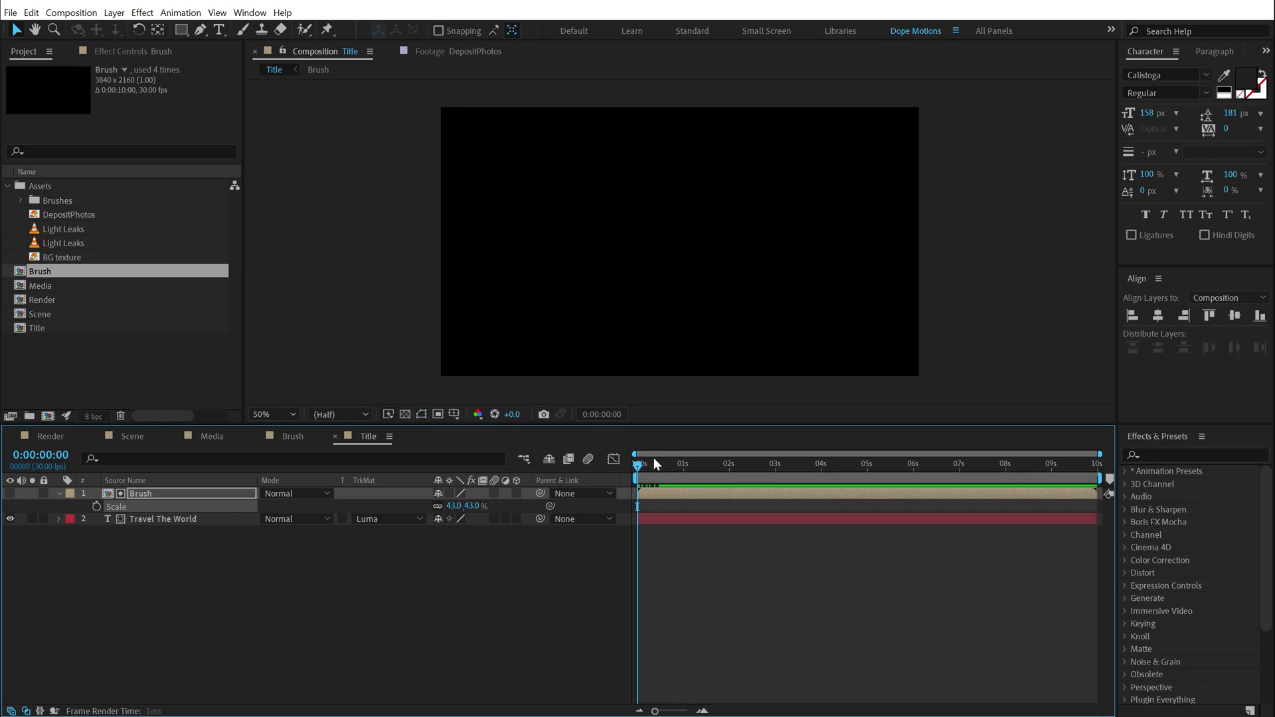
left_click(697, 465)
left_click_drag(705, 468, 724, 467)
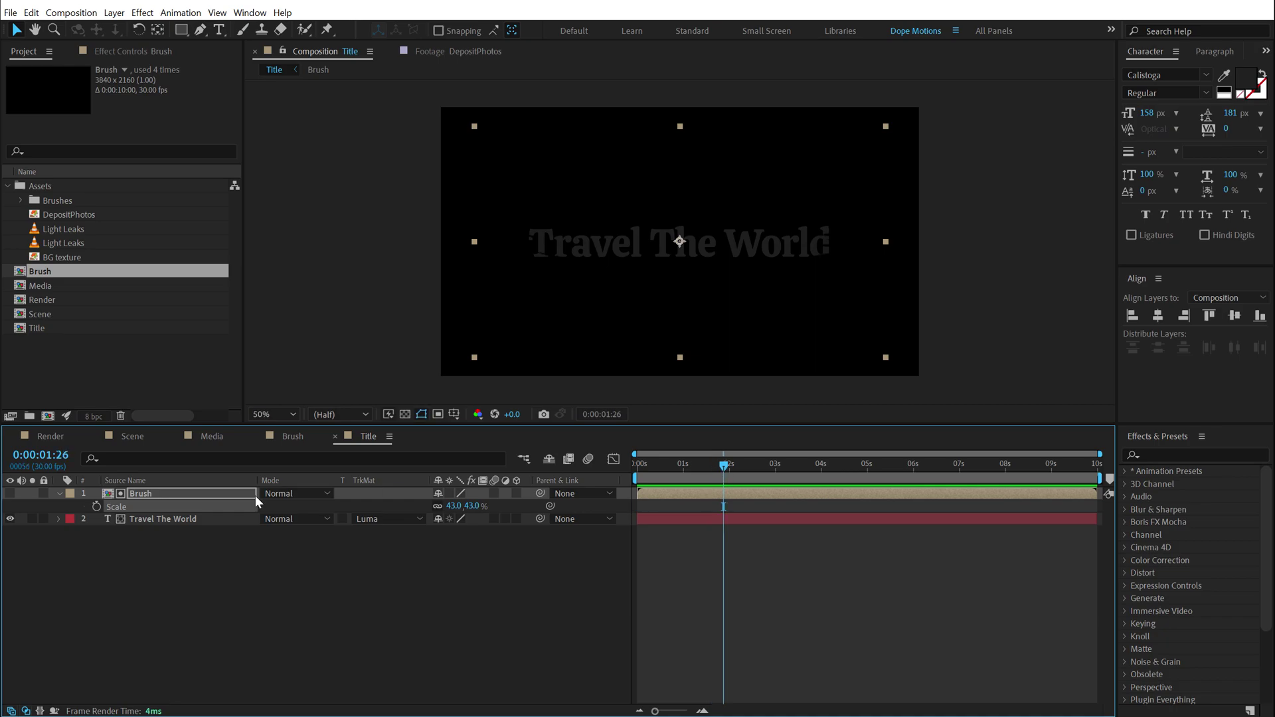
Duplicate the Brush layer, show it, rotate it 180°, scale to 53%, and move it below the title.
left_click(151, 493)
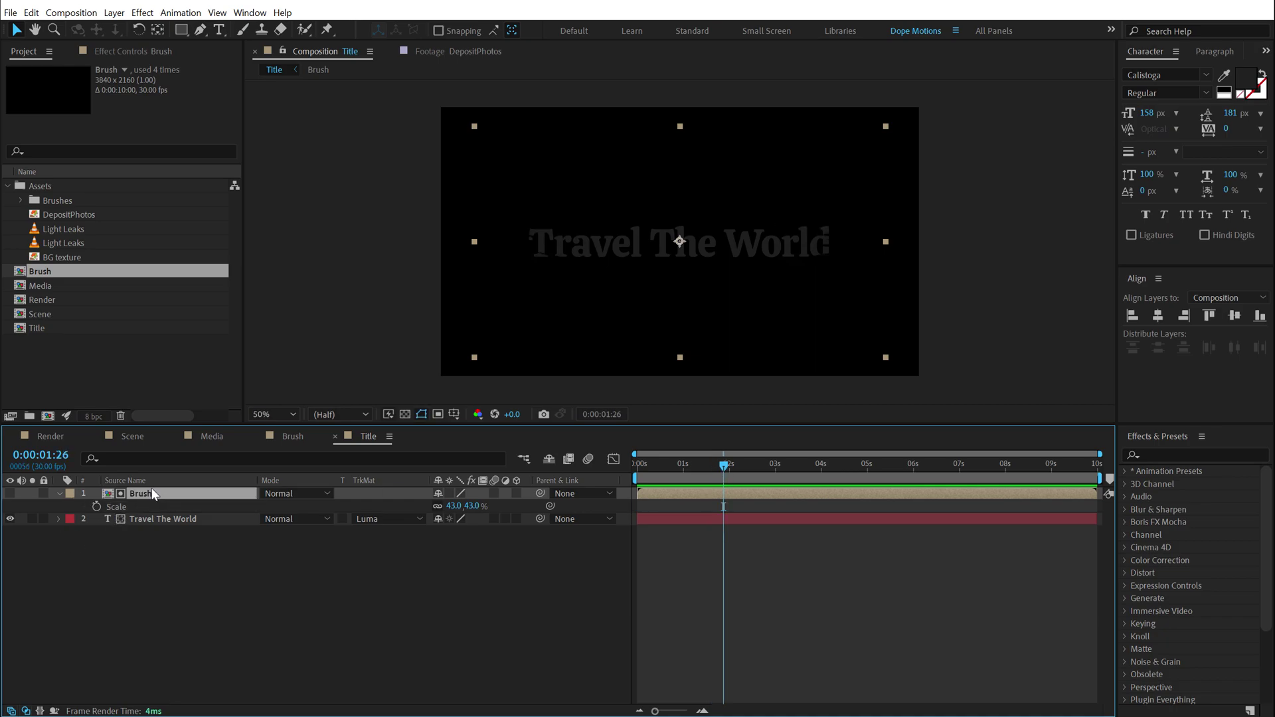
key("ctrl+d")
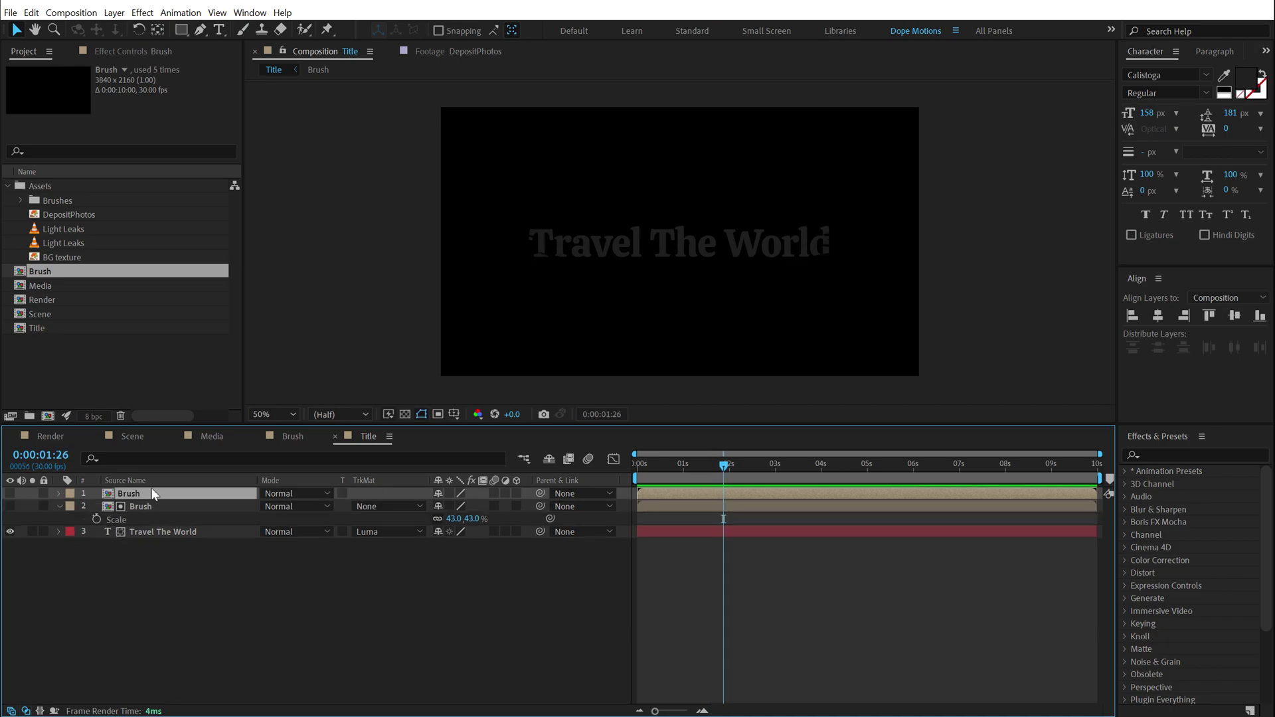
left_click(9, 493)
key("r")
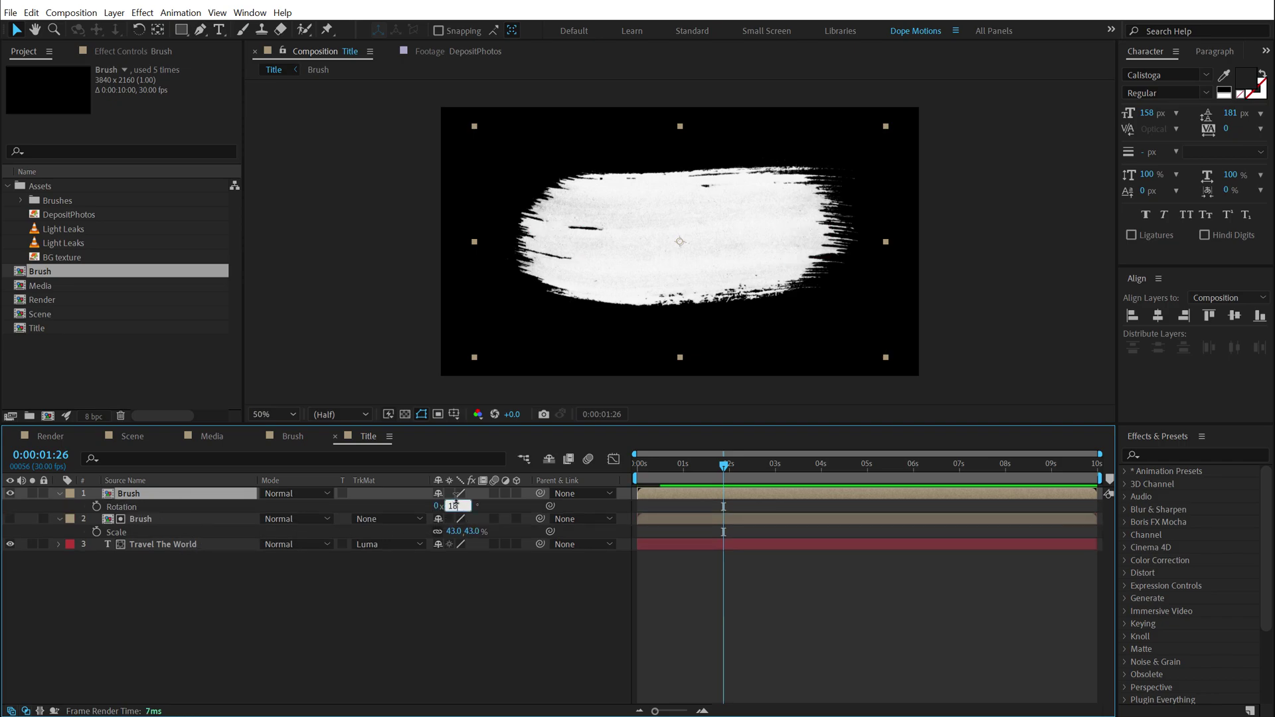
key("Return")
key("s")
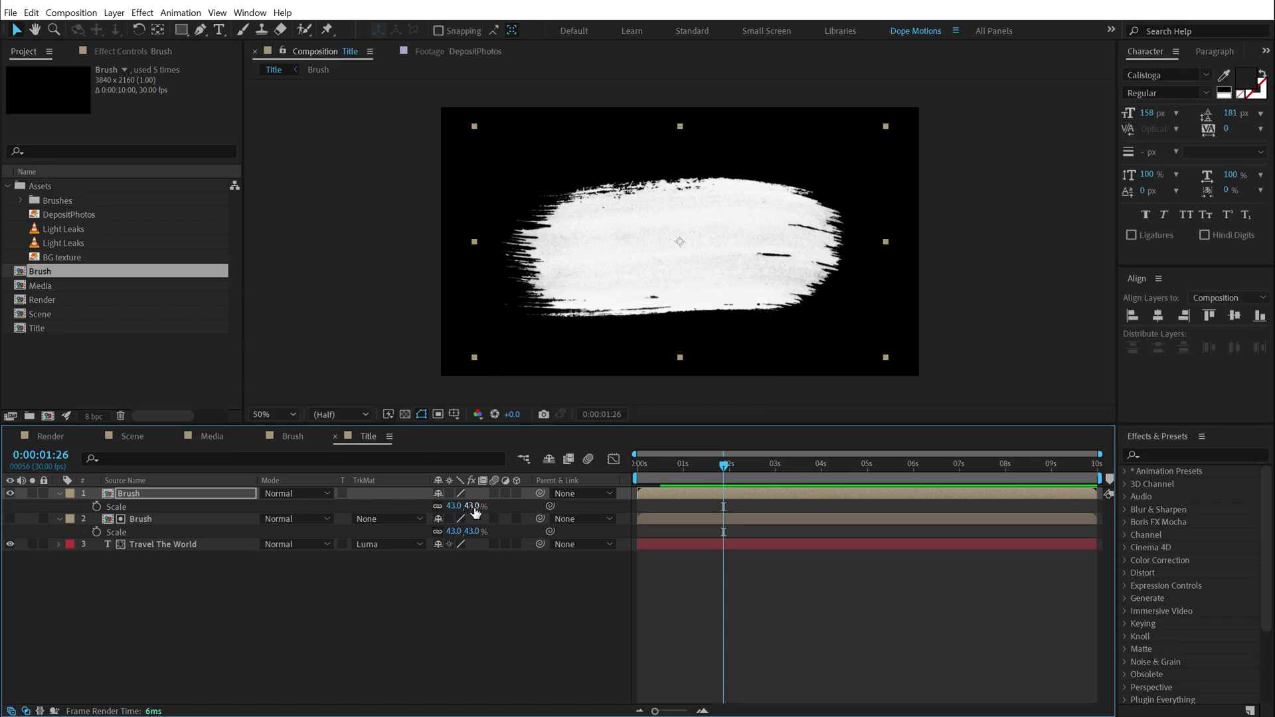
left_click_drag(458, 506, 487, 506)
left_click_drag(154, 495, 157, 584)
left_click(59, 493)
left_click(59, 519)
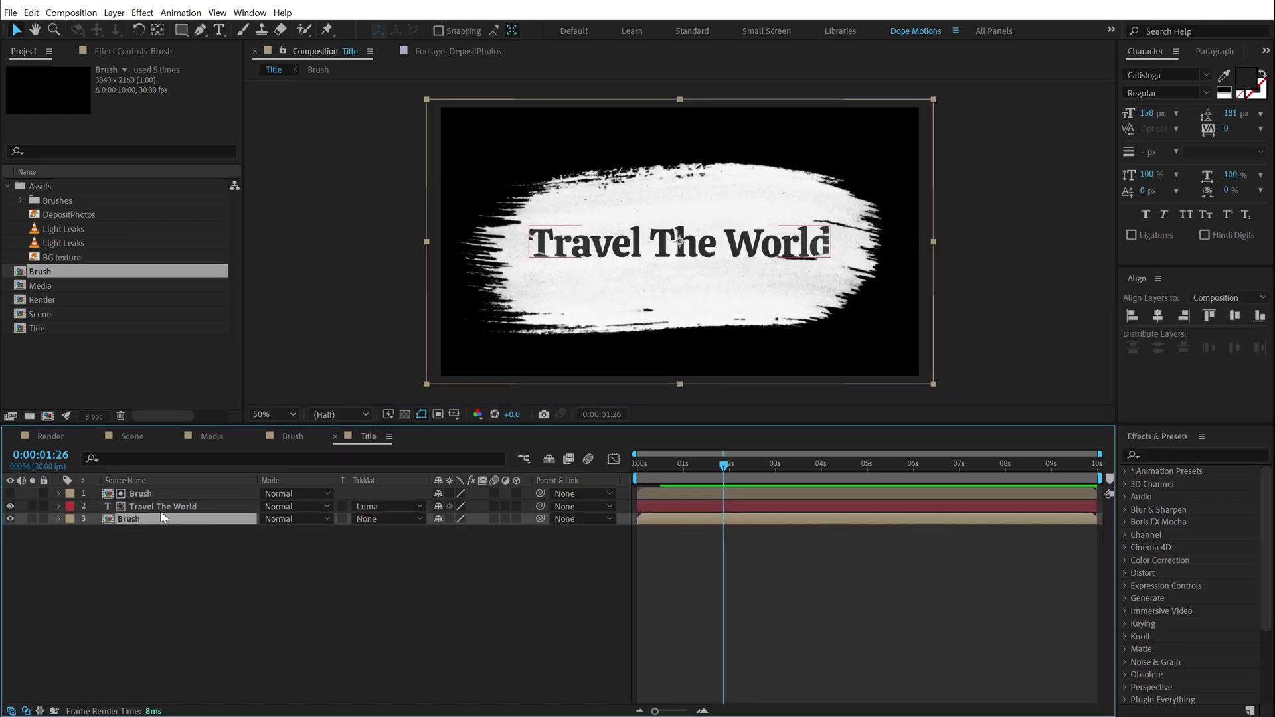
left_click(137, 587)
Add a comp-sized Red Solid 1 at the bottom, luma-matted through the Brush above it.
key("ctrl+y")
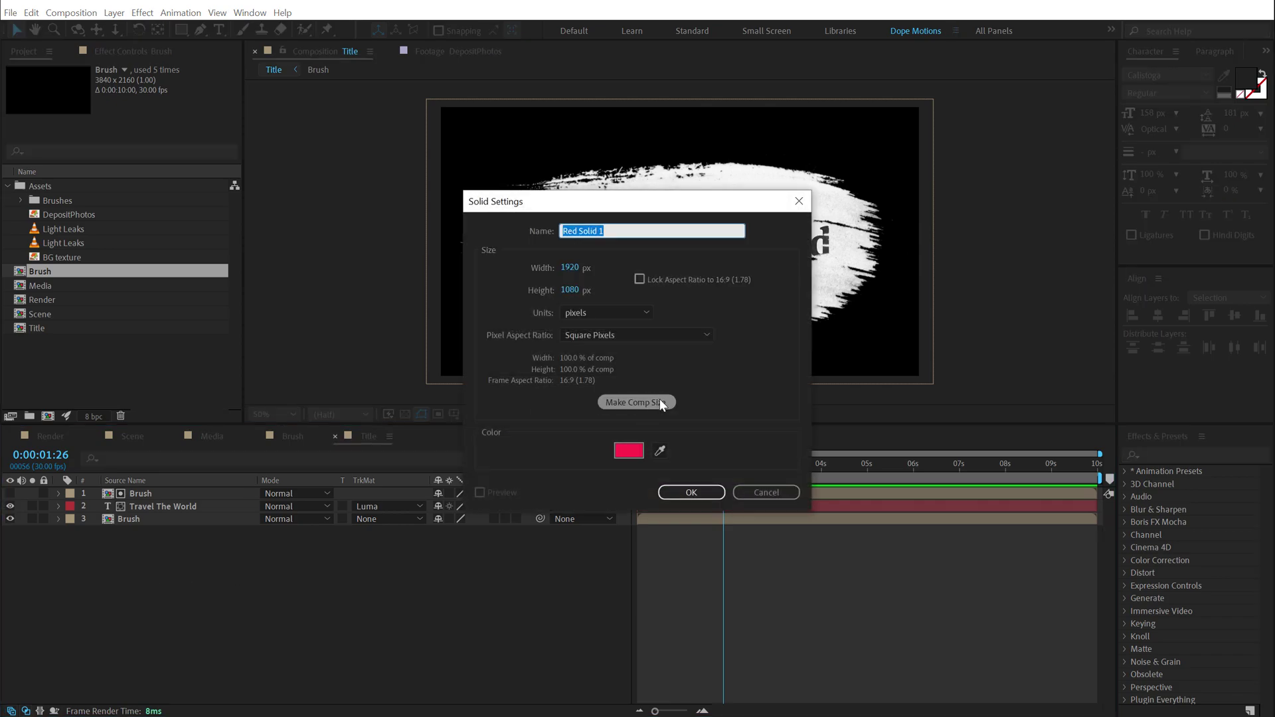
left_click(691, 492)
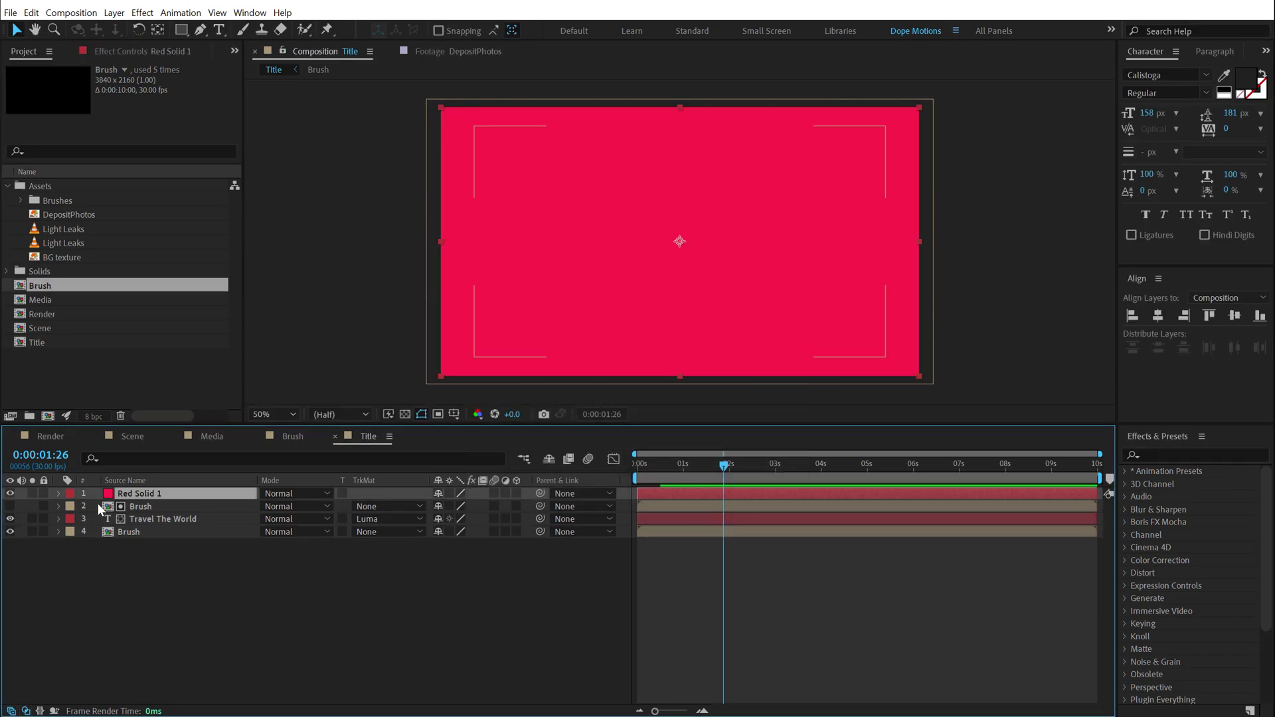
mouse_move(100, 496)
left_mouse_down()
mouse_move(136, 566)
mouse_move(122, 543)
left_mouse_up()
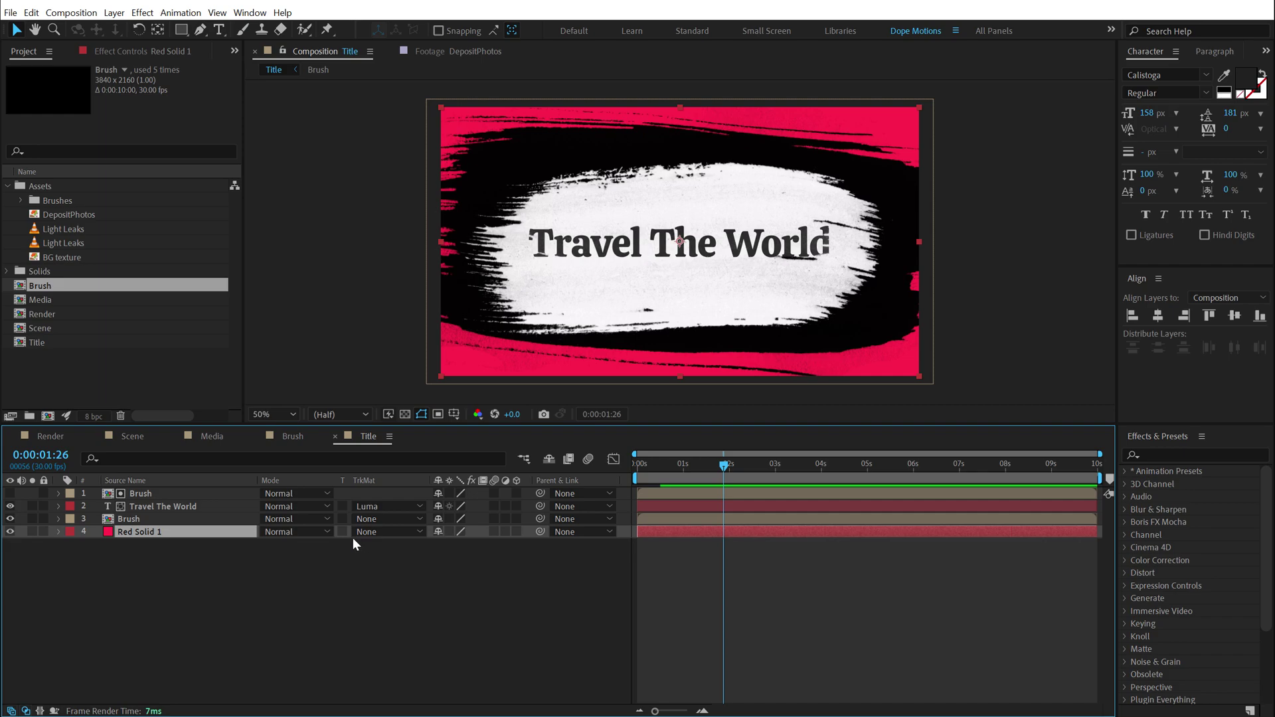
left_click(391, 532)
left_click(394, 591)
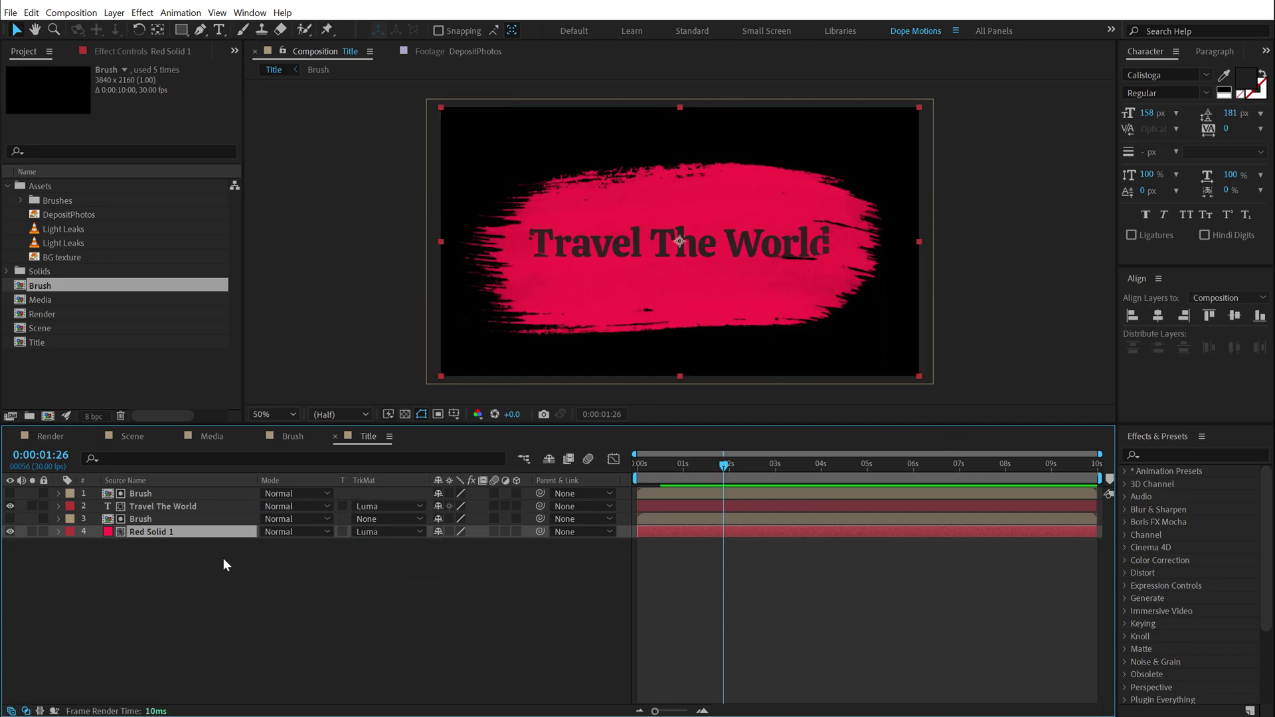
left_click(1164, 456)
Apply a Fill effect to the red solid with yellow colour F9BD3E.
type("fill")
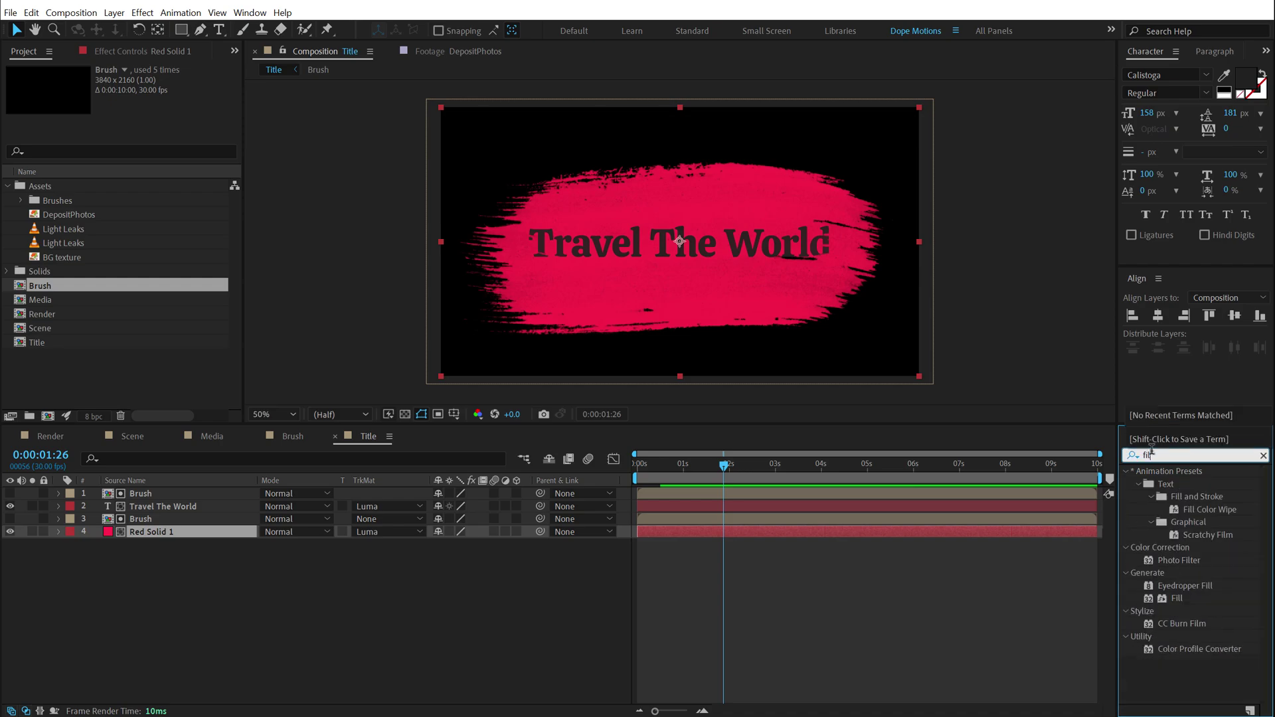
double_click(1178, 548)
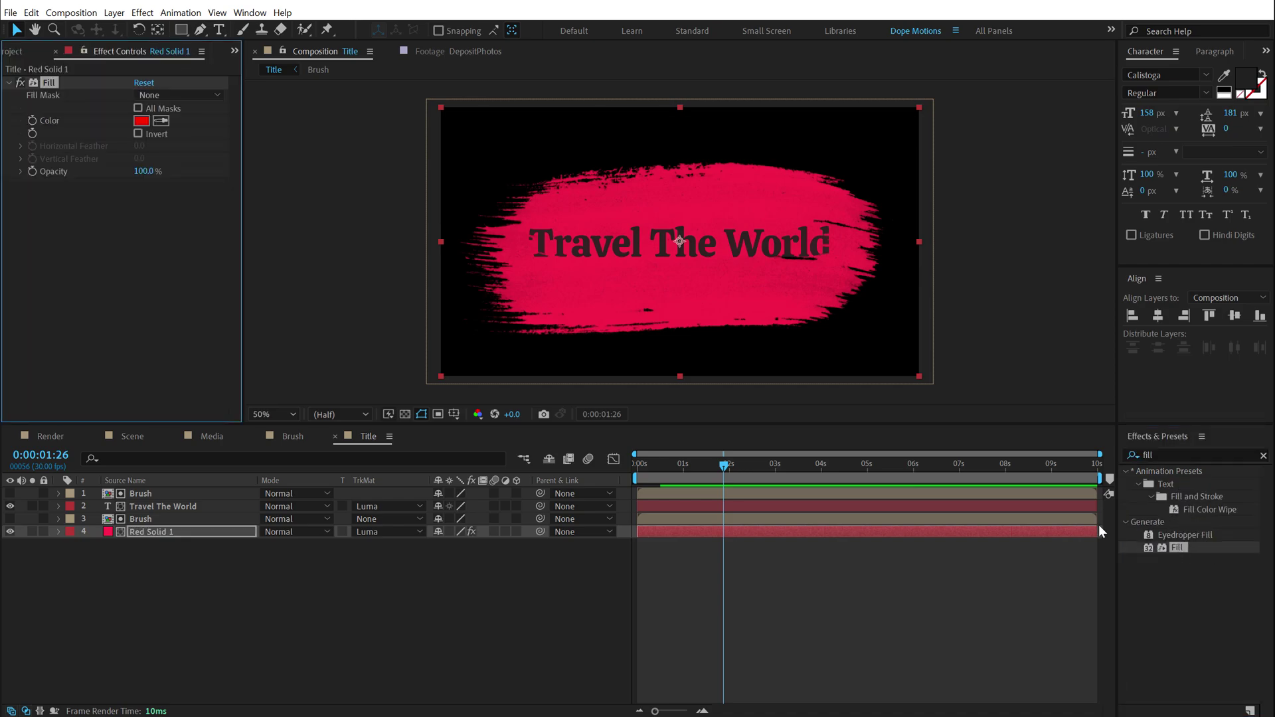
left_click(141, 121)
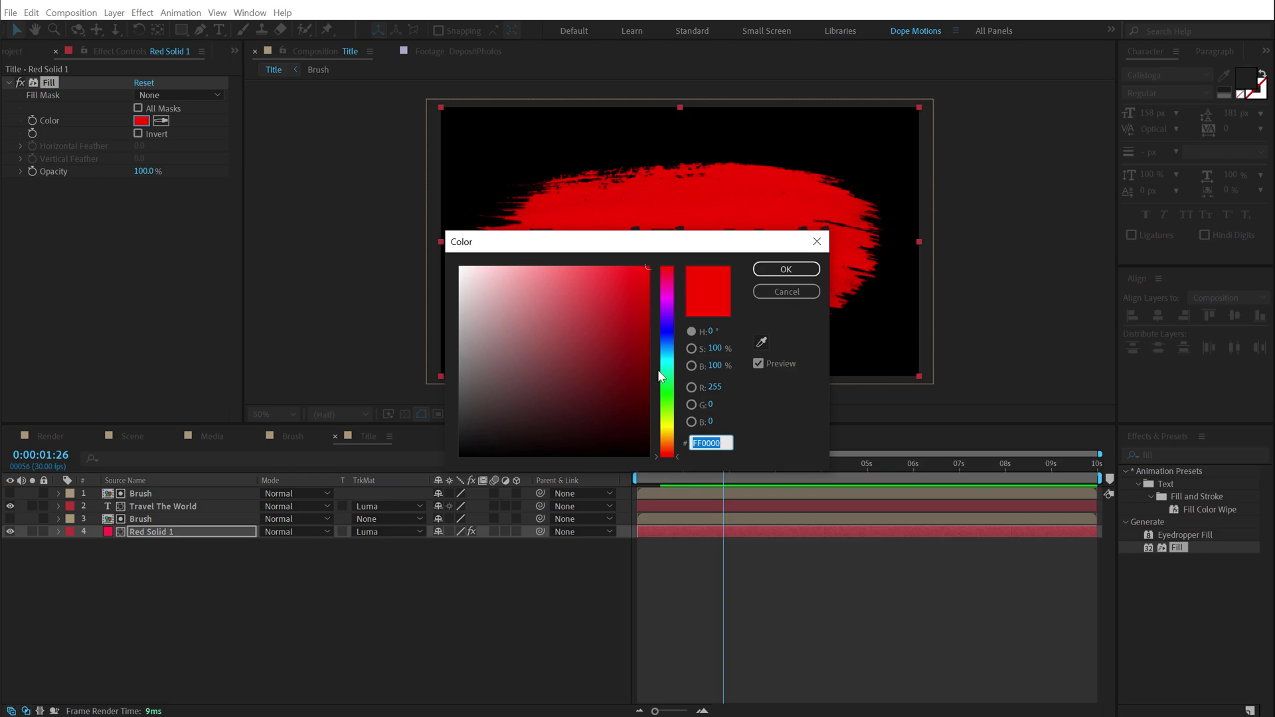
left_click_drag(660, 376, 669, 435)
left_click_drag(601, 277, 595, 270)
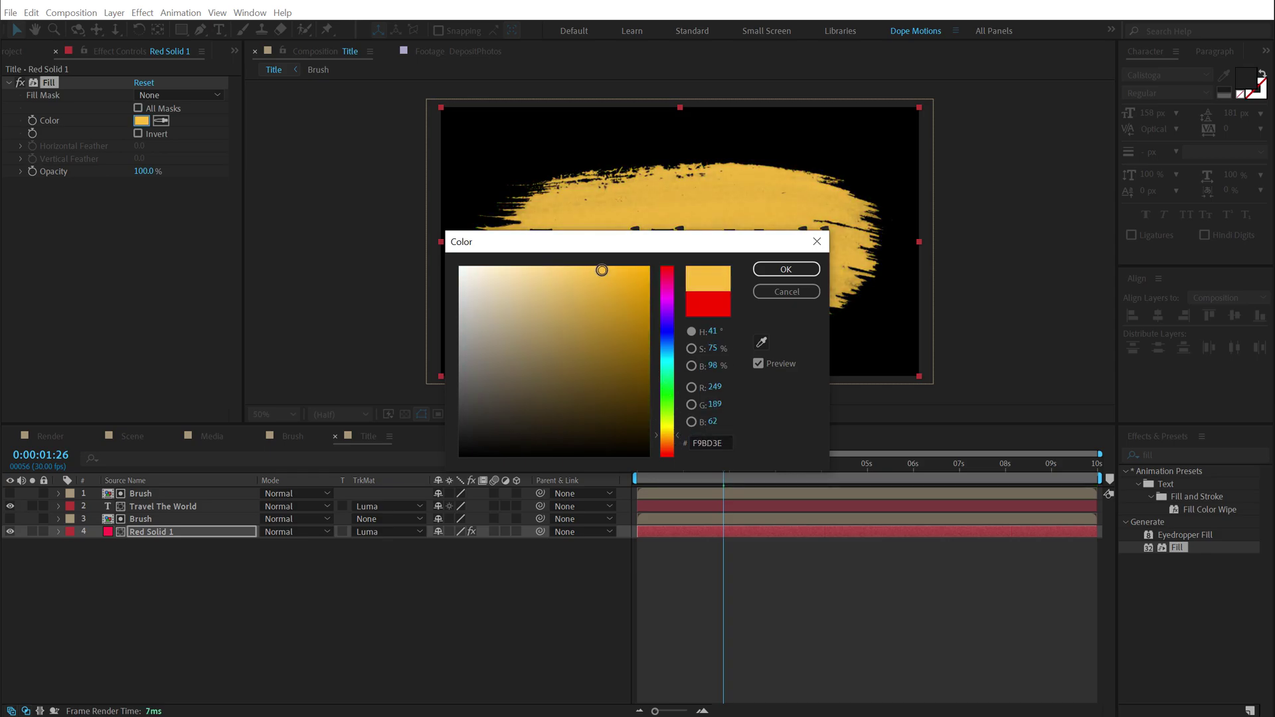
left_click(786, 269)
Scale the backdrop Brush layer to 53 × 42% to flatten the stroke.
left_click(144, 532)
left_click(142, 518)
key("s")
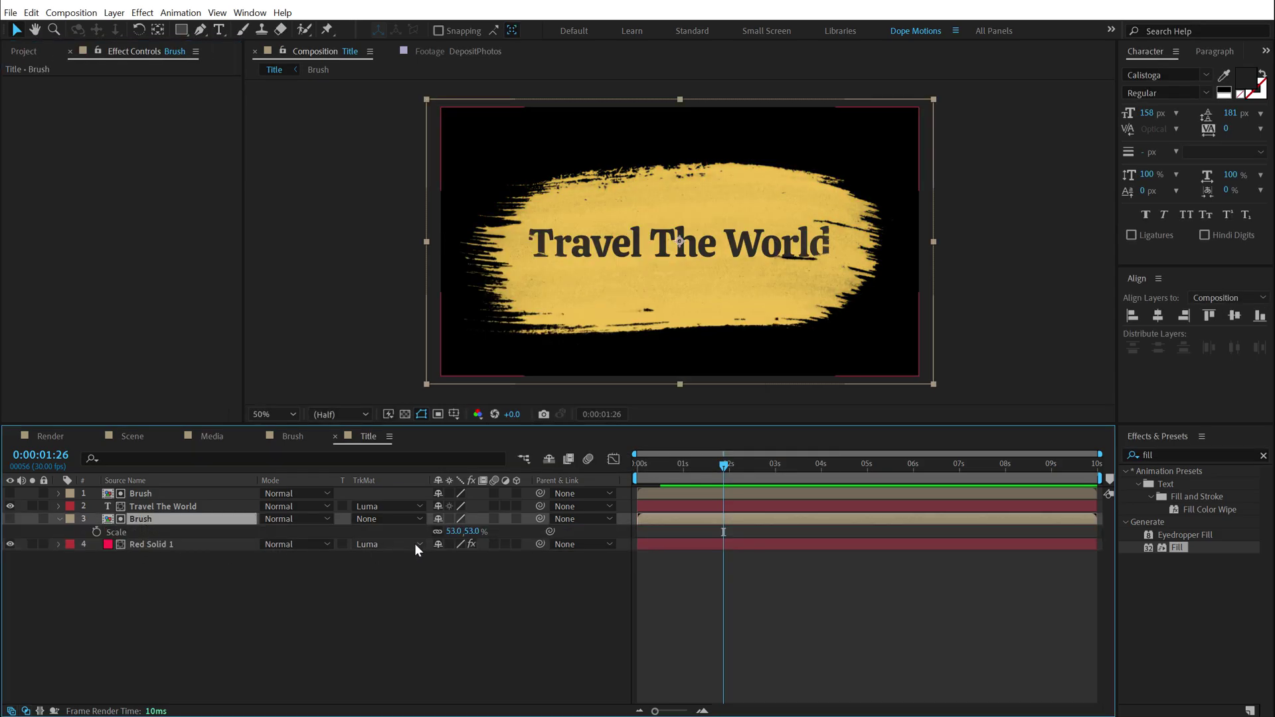
mouse_move(435, 530)
left_mouse_down()
mouse_move(412, 530)
mouse_move(464, 532)
mouse_move(454, 536)
left_mouse_up()
left_click(463, 536)
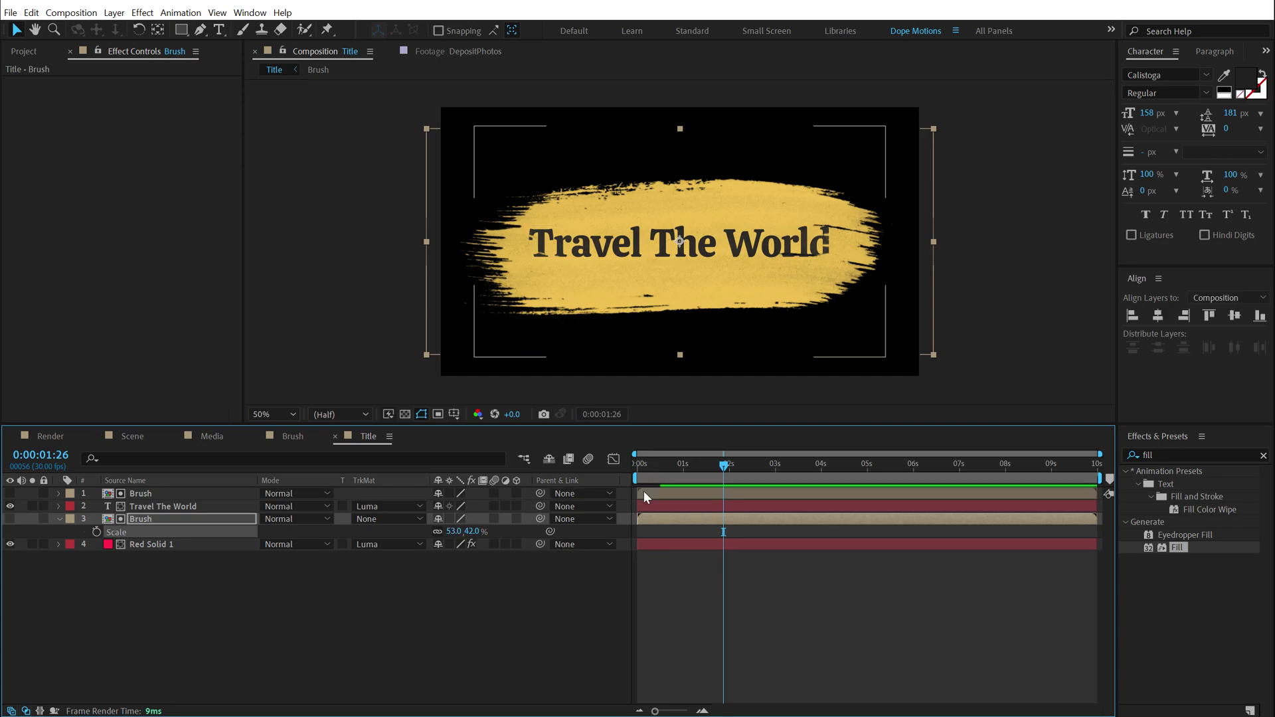
Slide the title's reveal stroke layer later and preview the title animation.
left_click_drag(647, 493, 671, 491)
key("space")
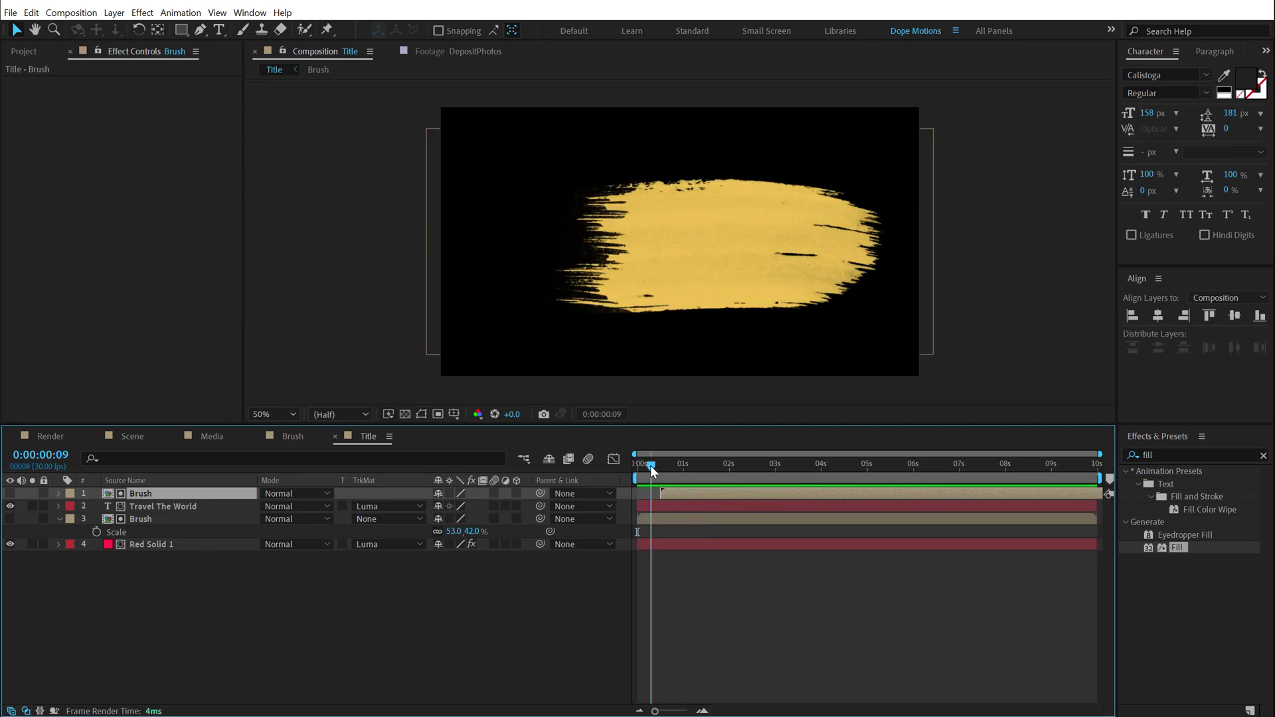
left_click(133, 435)
Place the Title comp into the Scene as a 3D layer, moved toward the camera and scaled down.
left_click(23, 52)
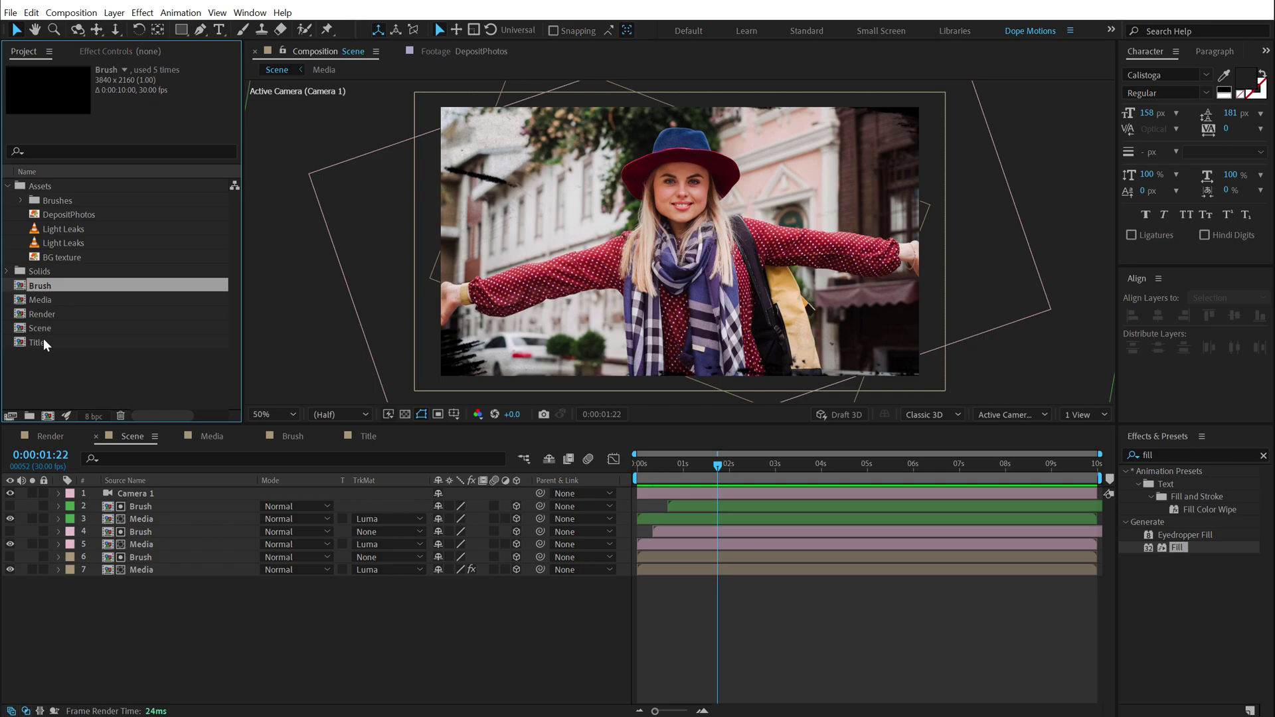
left_click_drag(42, 338, 141, 503)
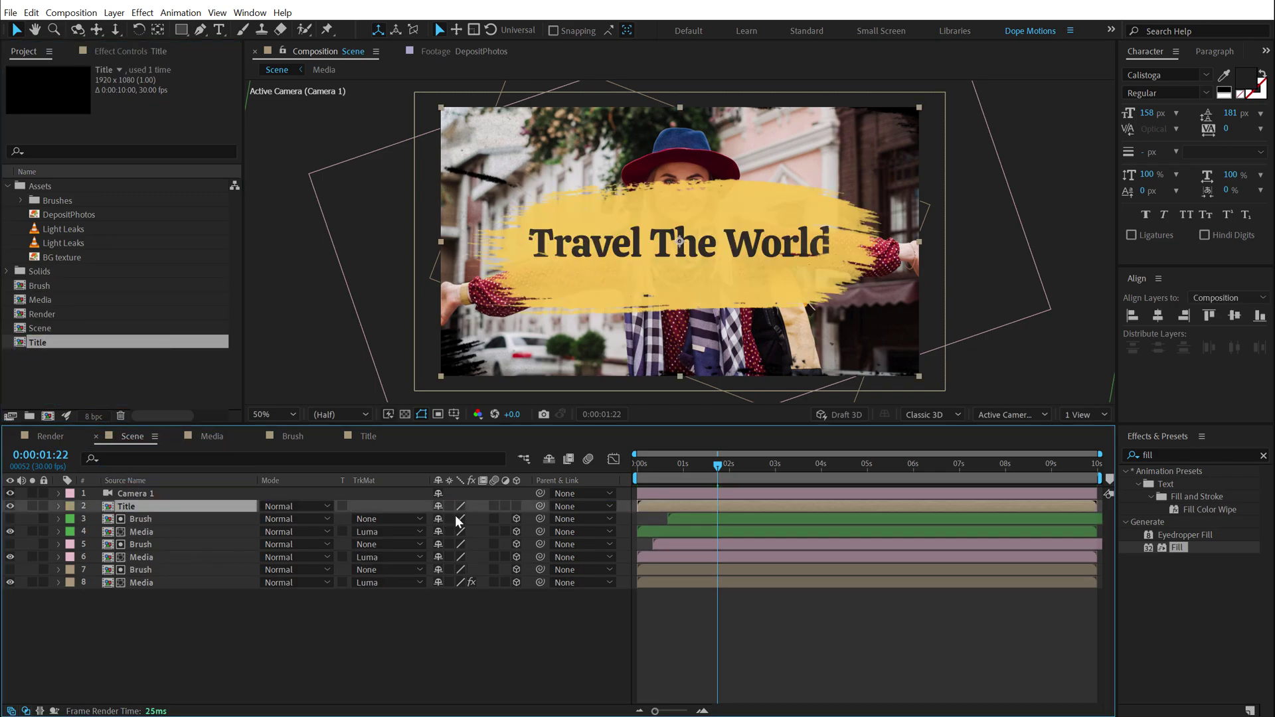
left_click(517, 506)
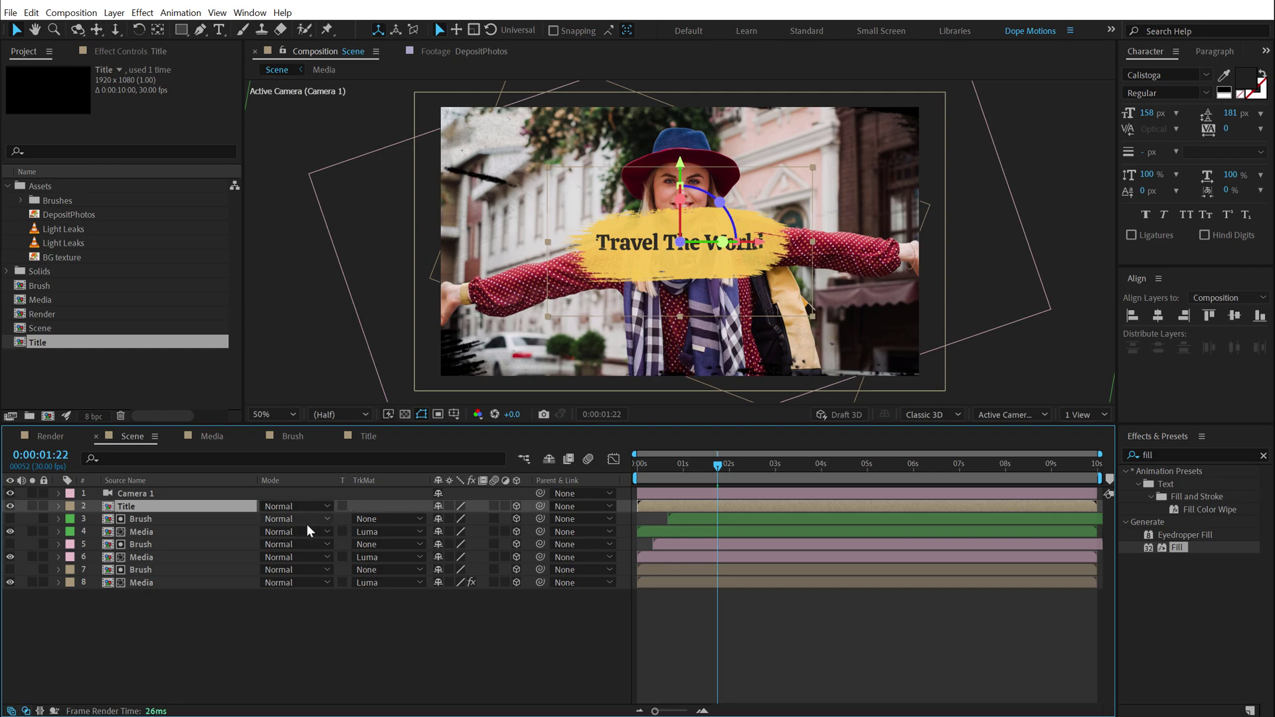
key("p")
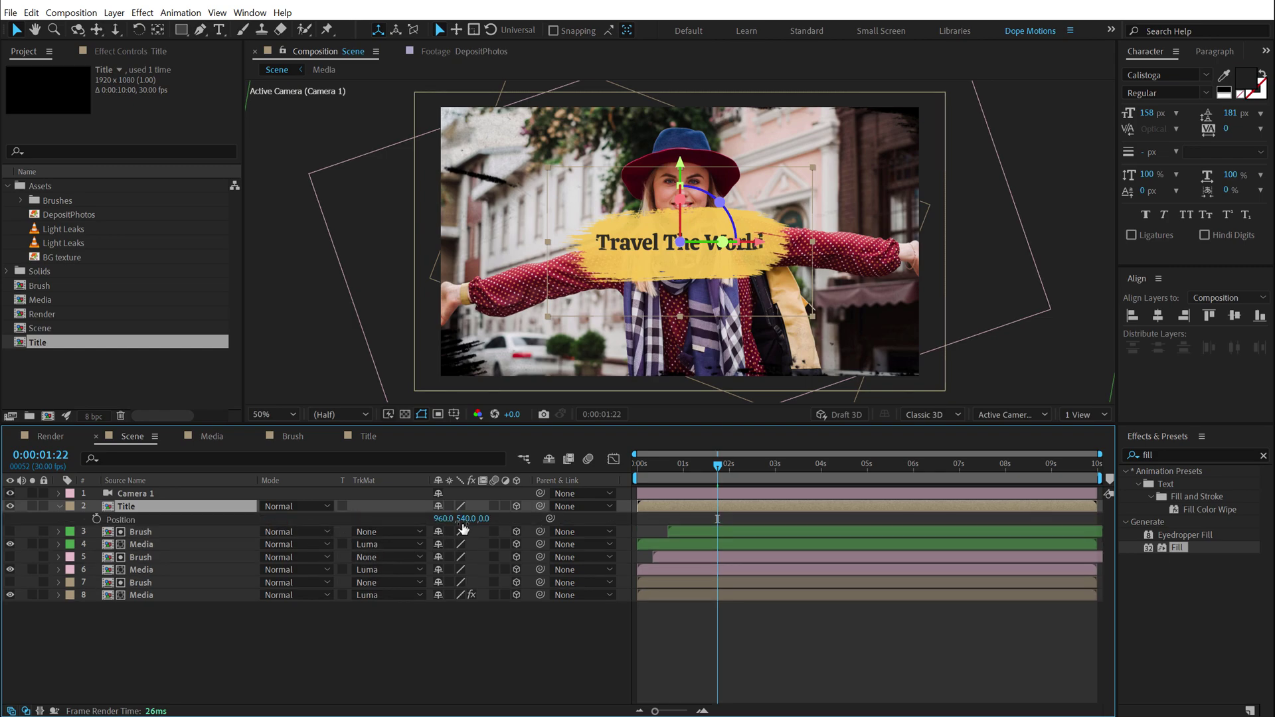
left_click_drag(483, 519, 277, 542)
key("s")
left_click_drag(495, 519, 440, 519)
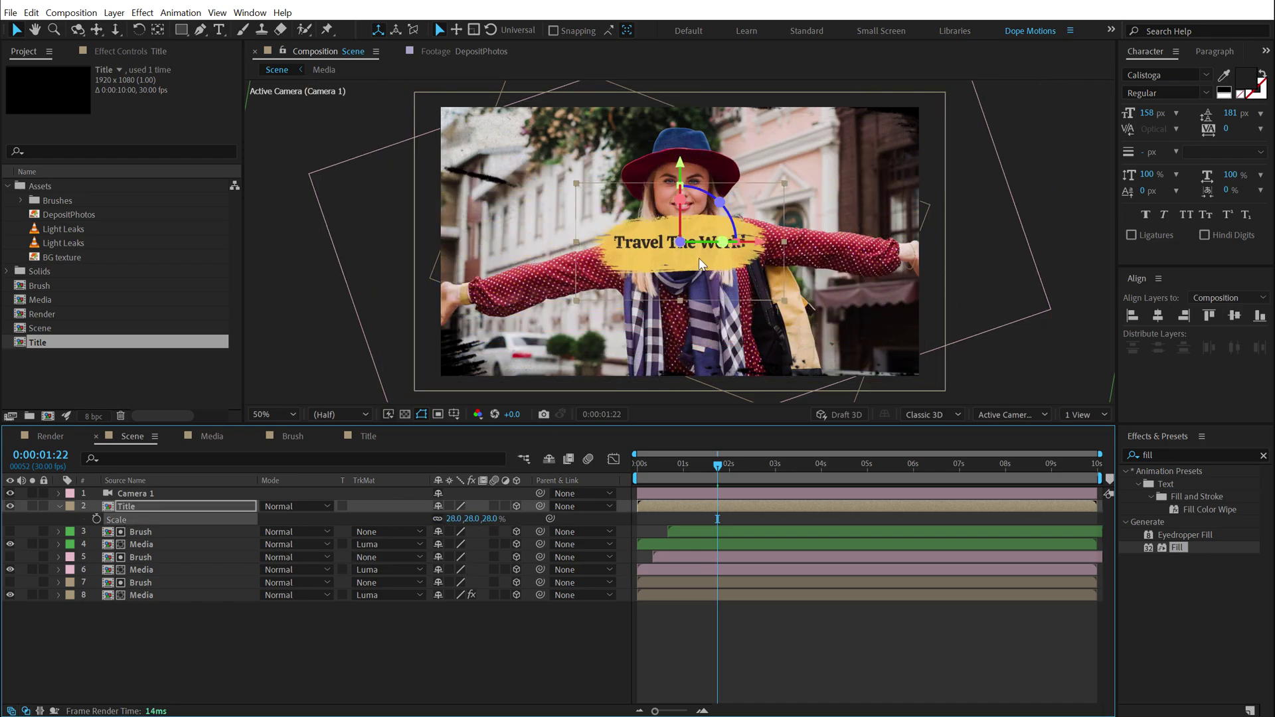
left_click_drag(699, 258, 698, 326)
left_click(555, 615)
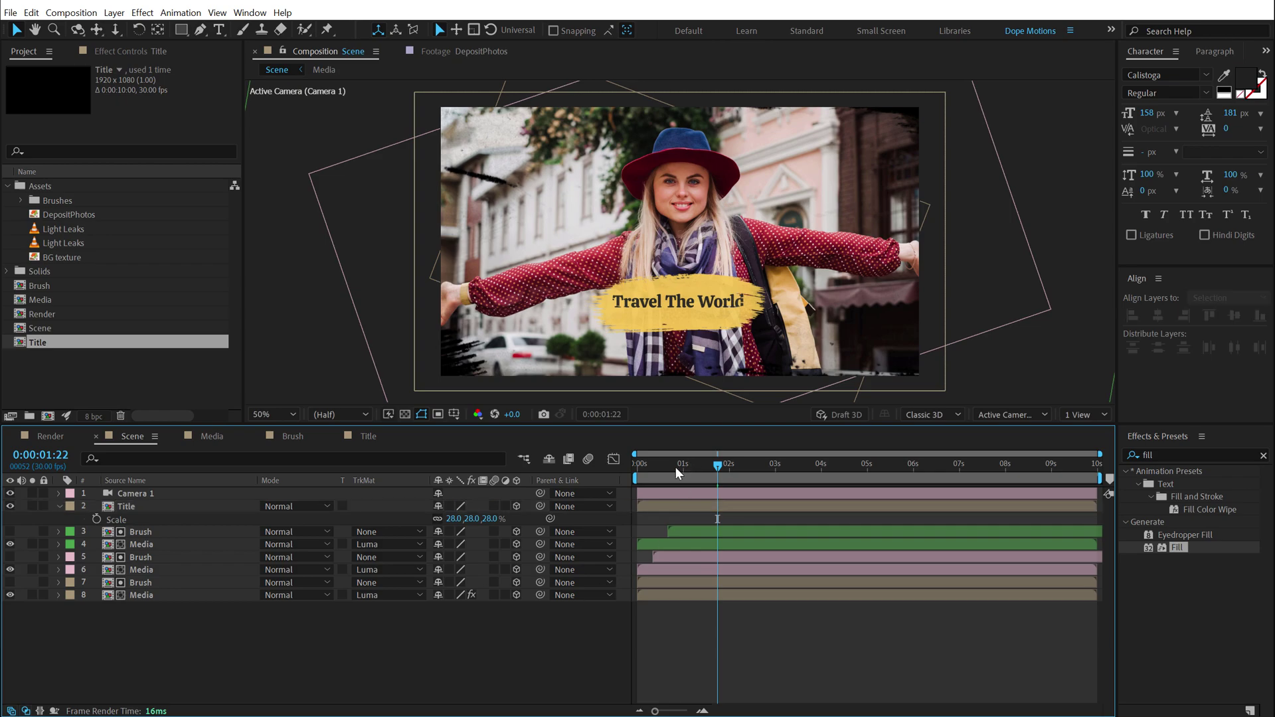
Delay the title's start to about 1s and end the work area at 4:28.
left_click_drag(654, 506, 641, 465)
key("space")
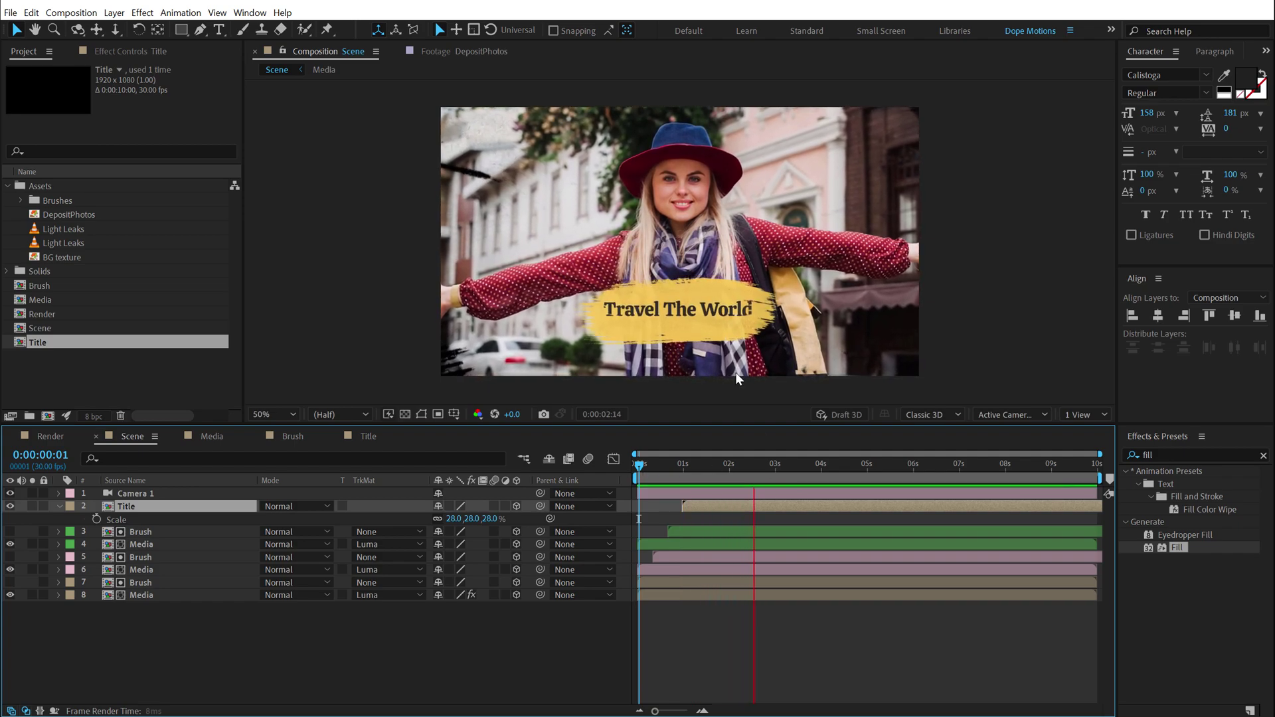
left_click_drag(763, 466, 865, 470)
key("n")
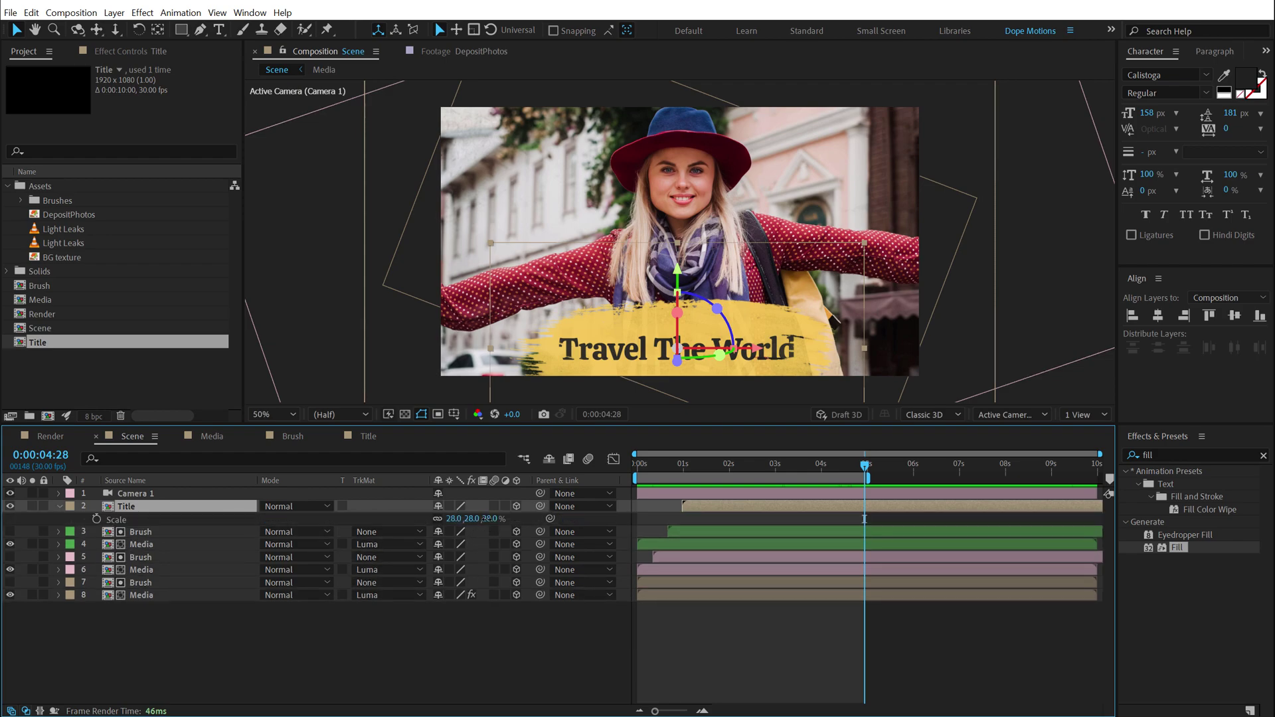
Set the title's scale to 20%, raise it slightly in the frame, and preview.
key("Return")
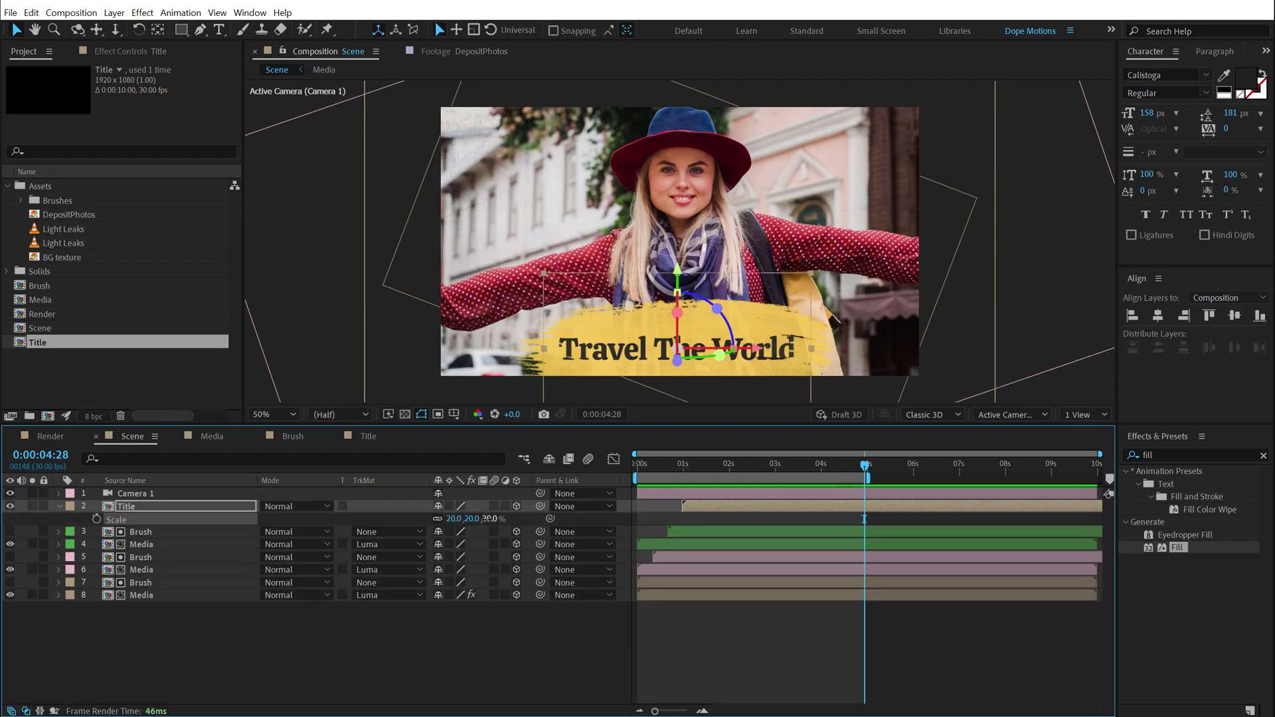
left_click_drag(627, 340, 627, 312)
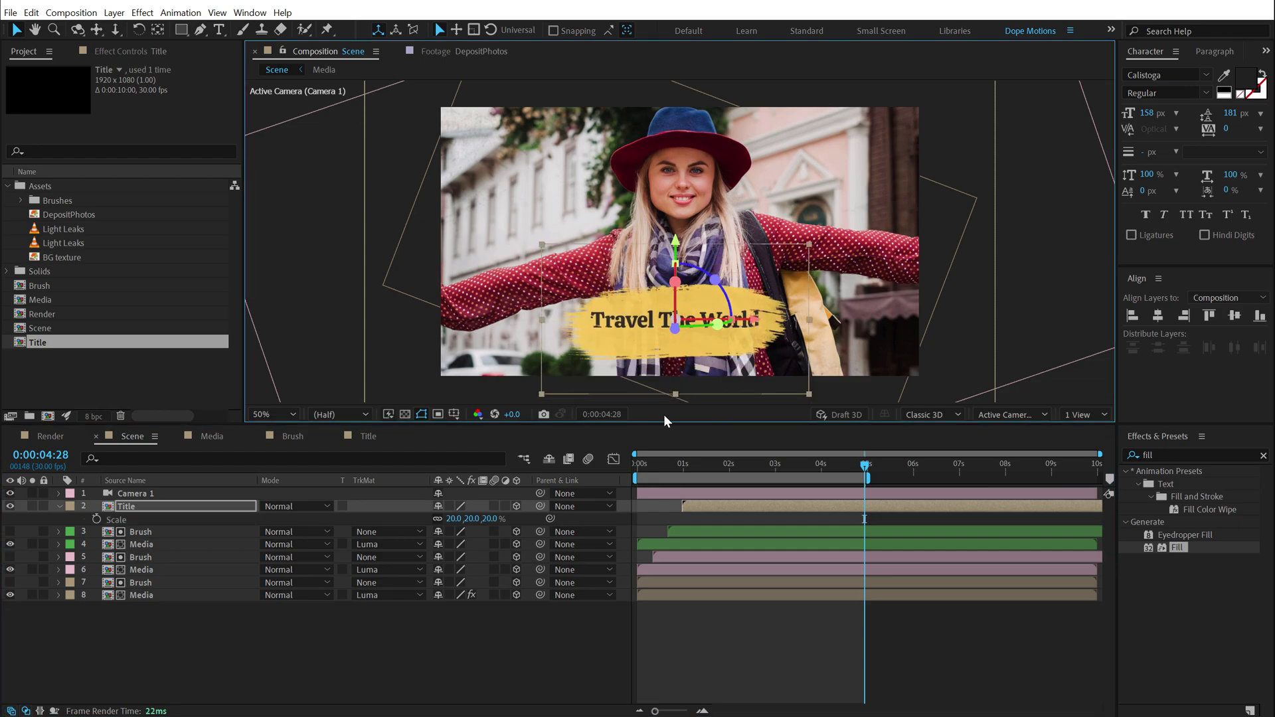
key("Home")
key("space")
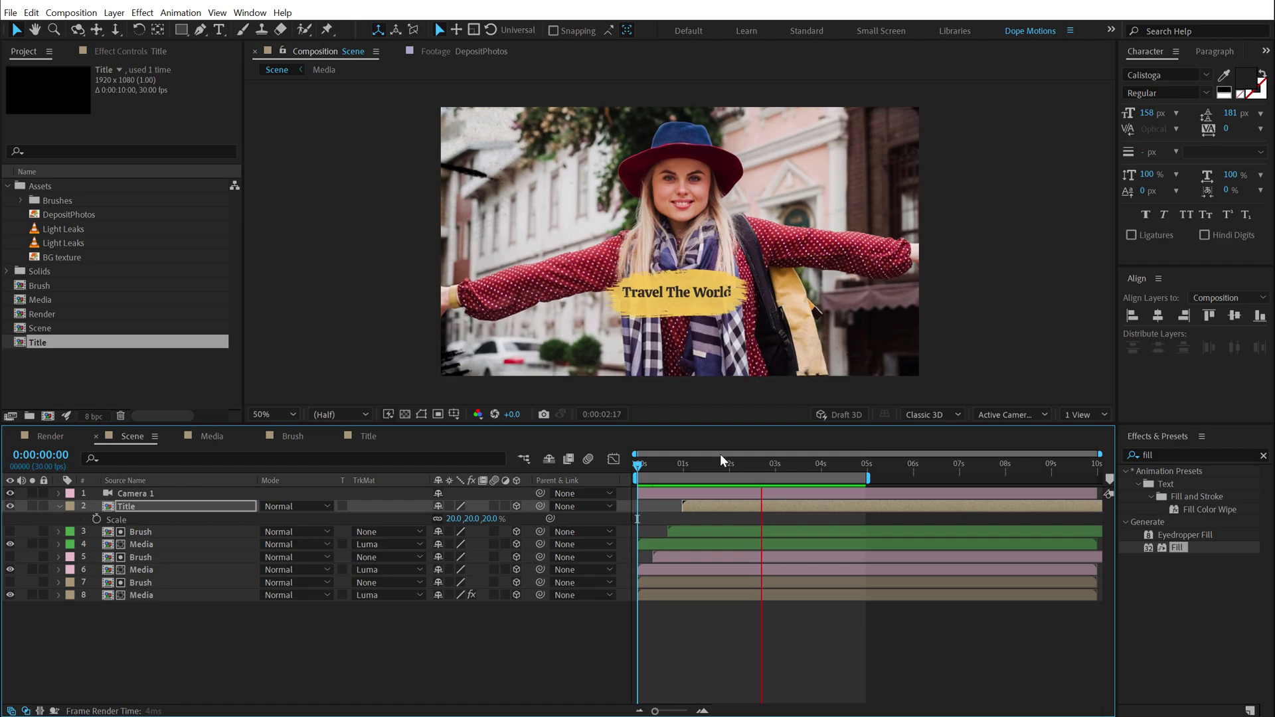
key("space")
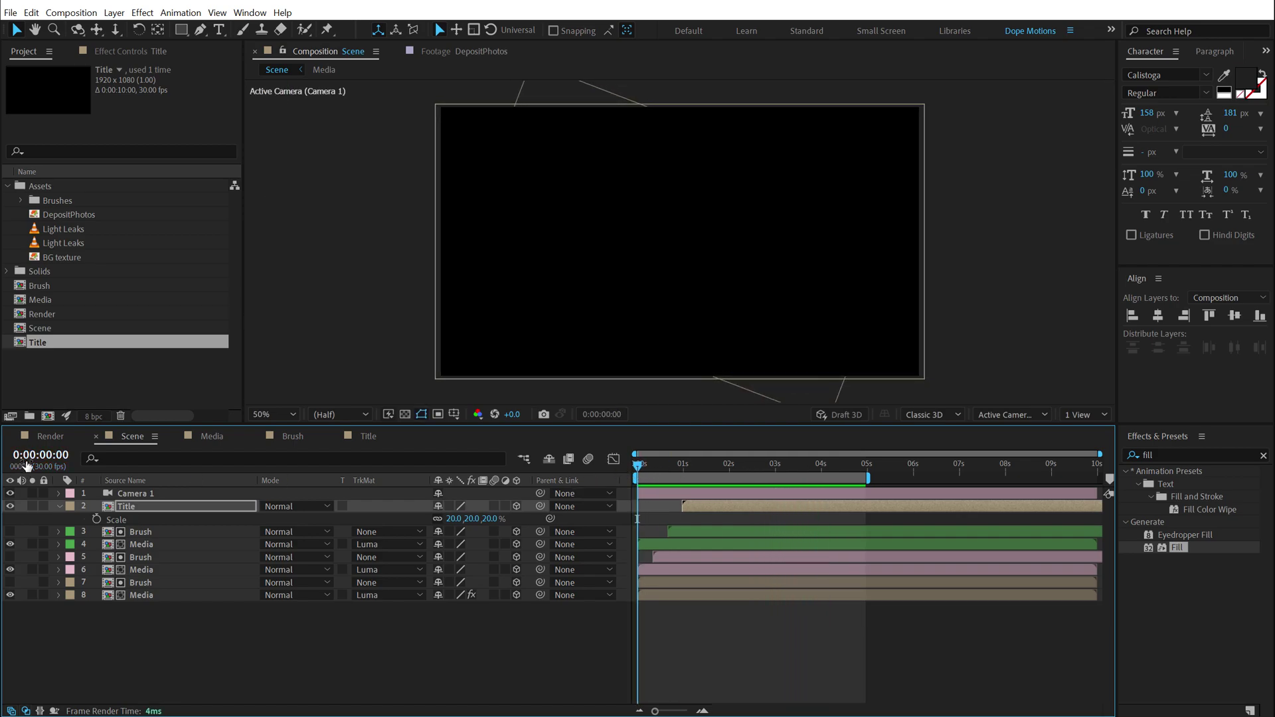
Add the Scene composition to the Render comp, with the BG texture layer beneath it.
left_click(45, 440)
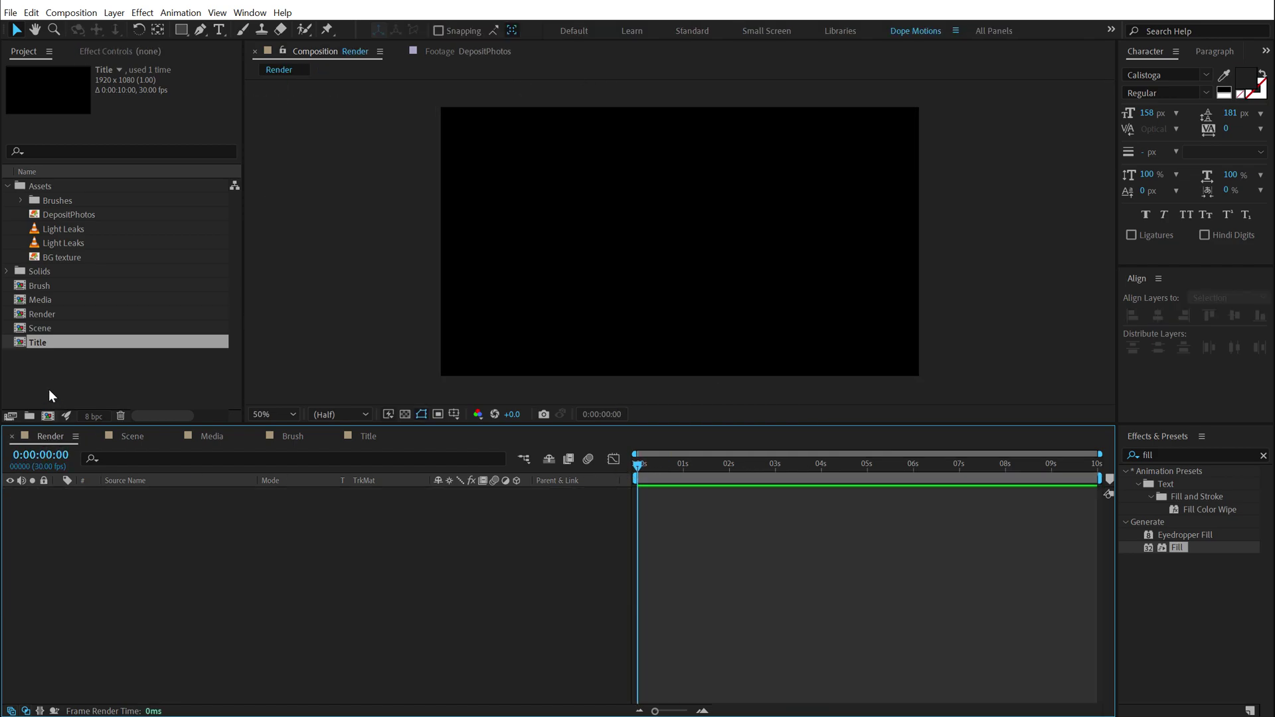
left_click(8, 186)
left_click(56, 348)
left_click_drag(43, 260, 148, 603)
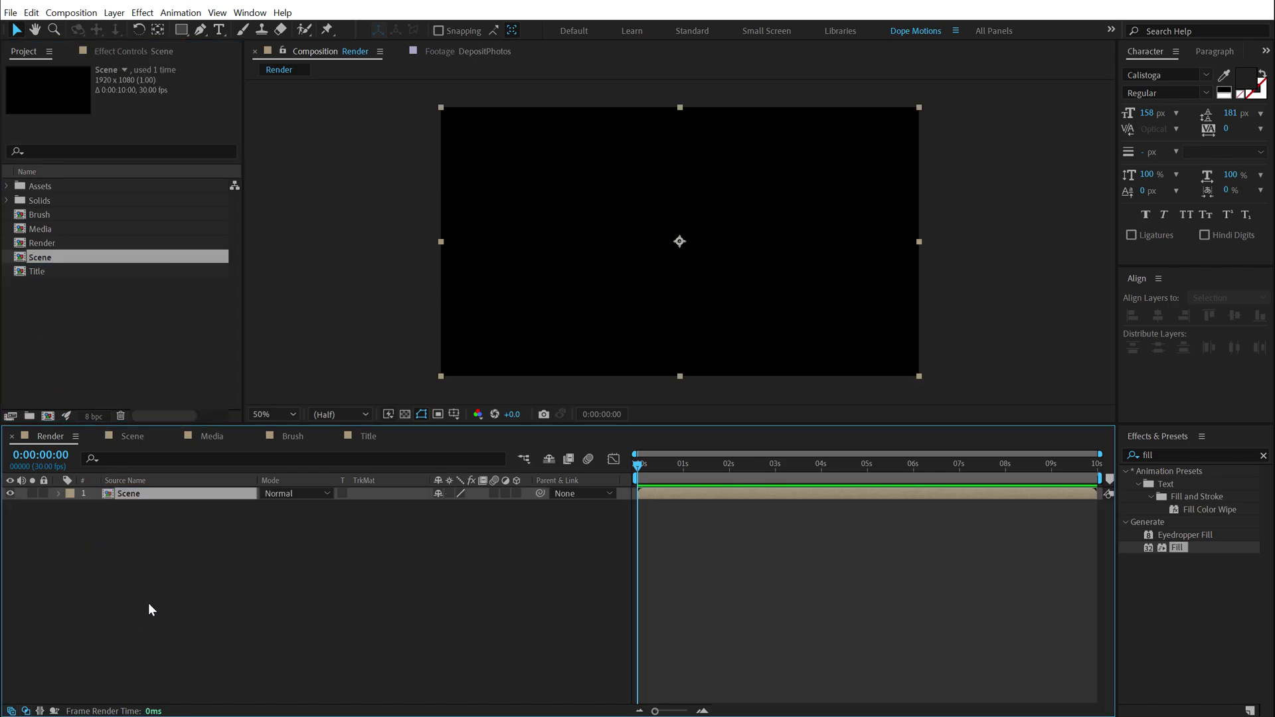
left_click_drag(660, 461, 752, 467)
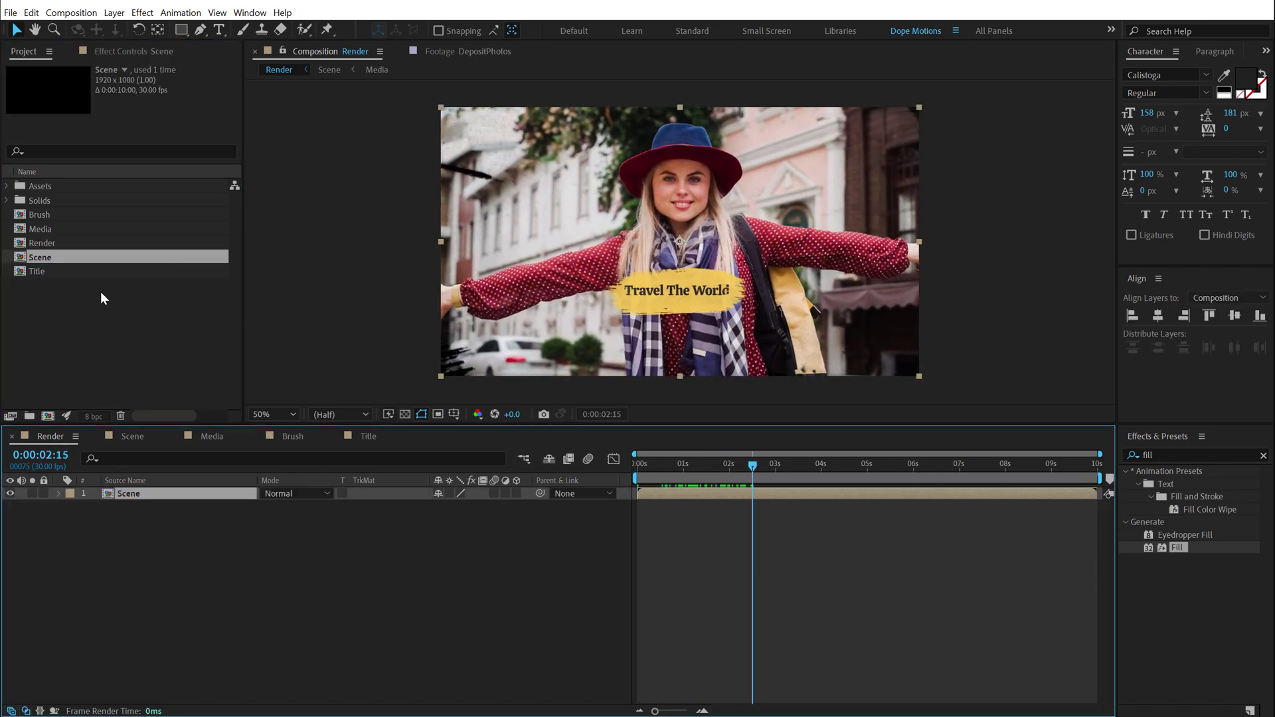
left_click(6, 187)
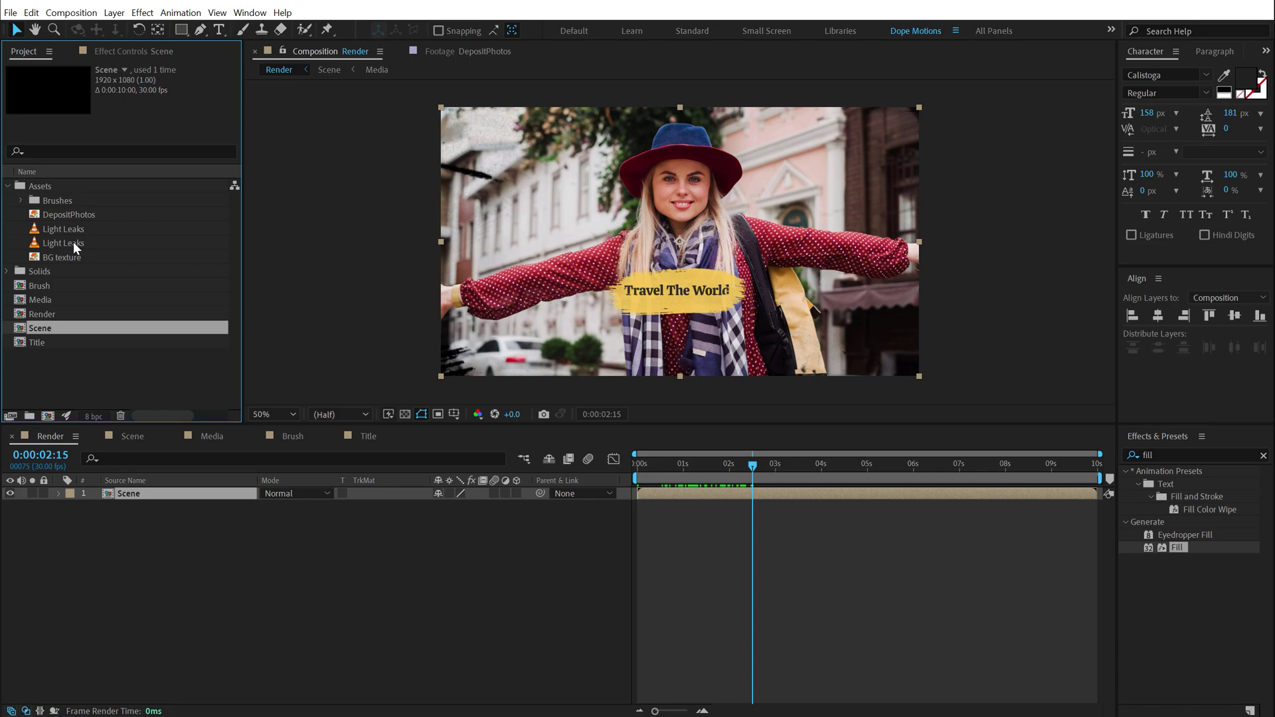
left_click_drag(62, 257, 141, 502)
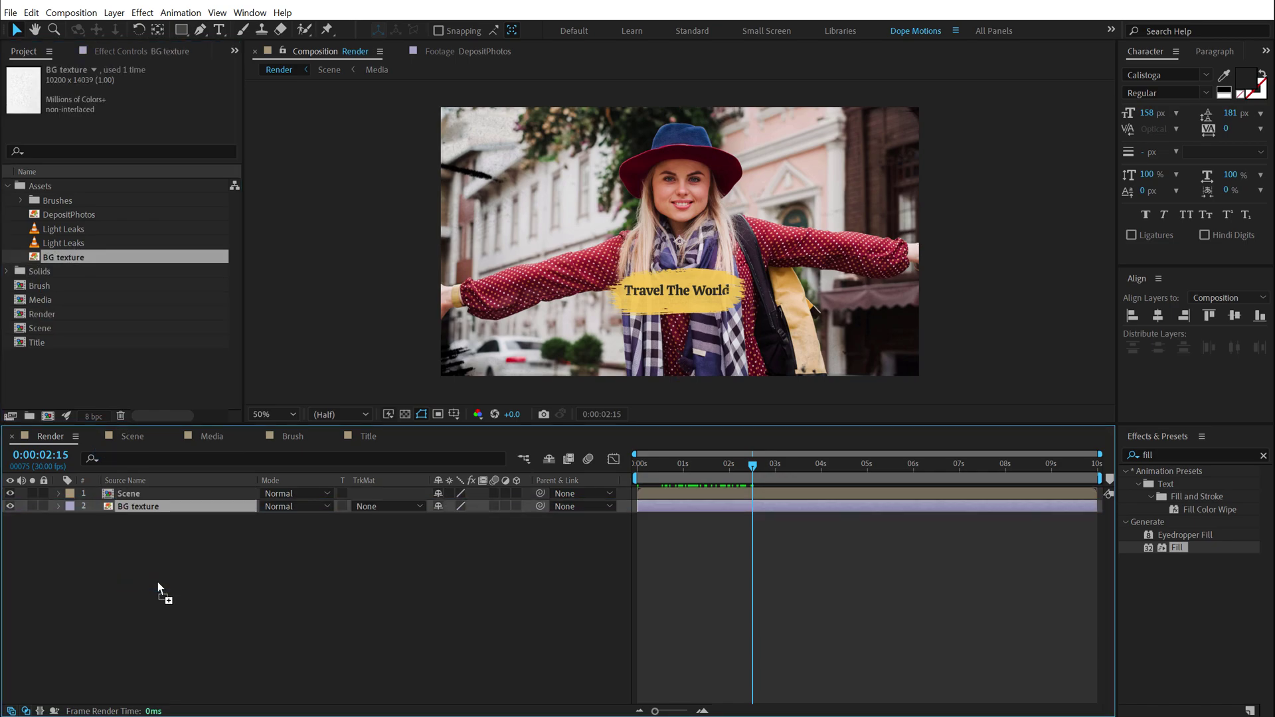
left_click_drag(752, 464, 662, 470)
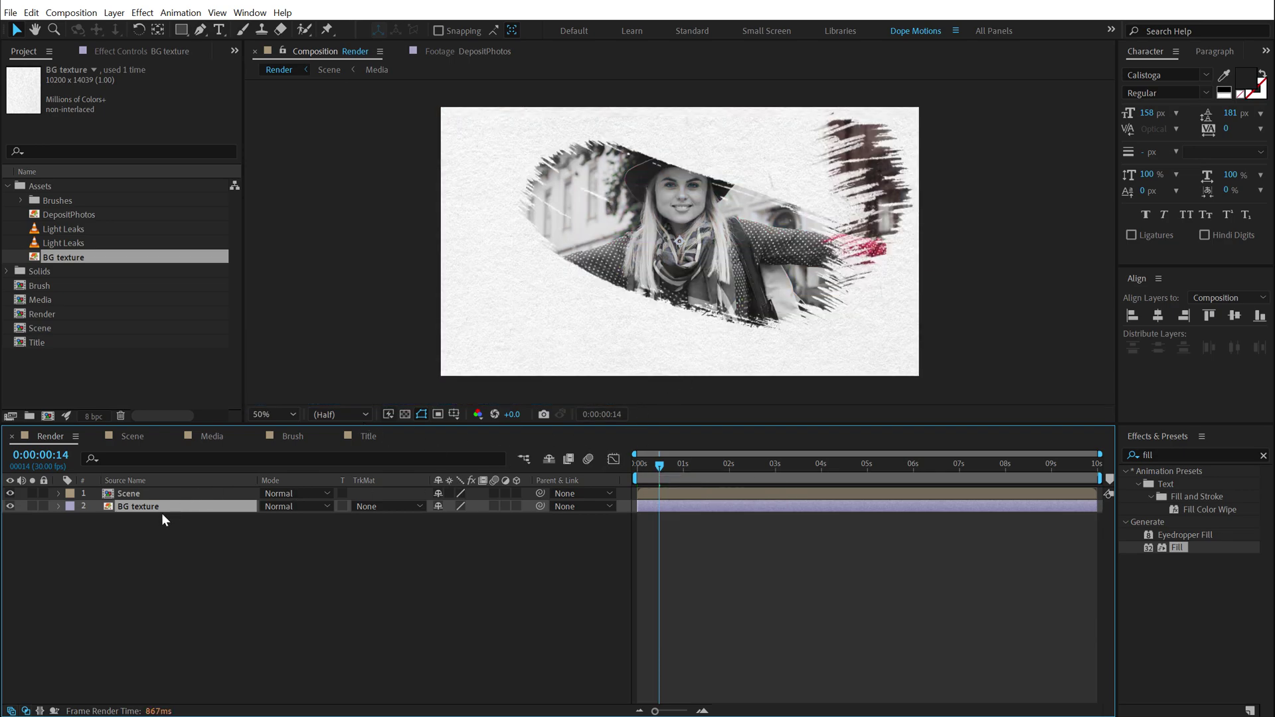
Scale the BG texture layer down to 54% and select the Scene layer.
key("s")
left_click_drag(477, 519, 463, 519)
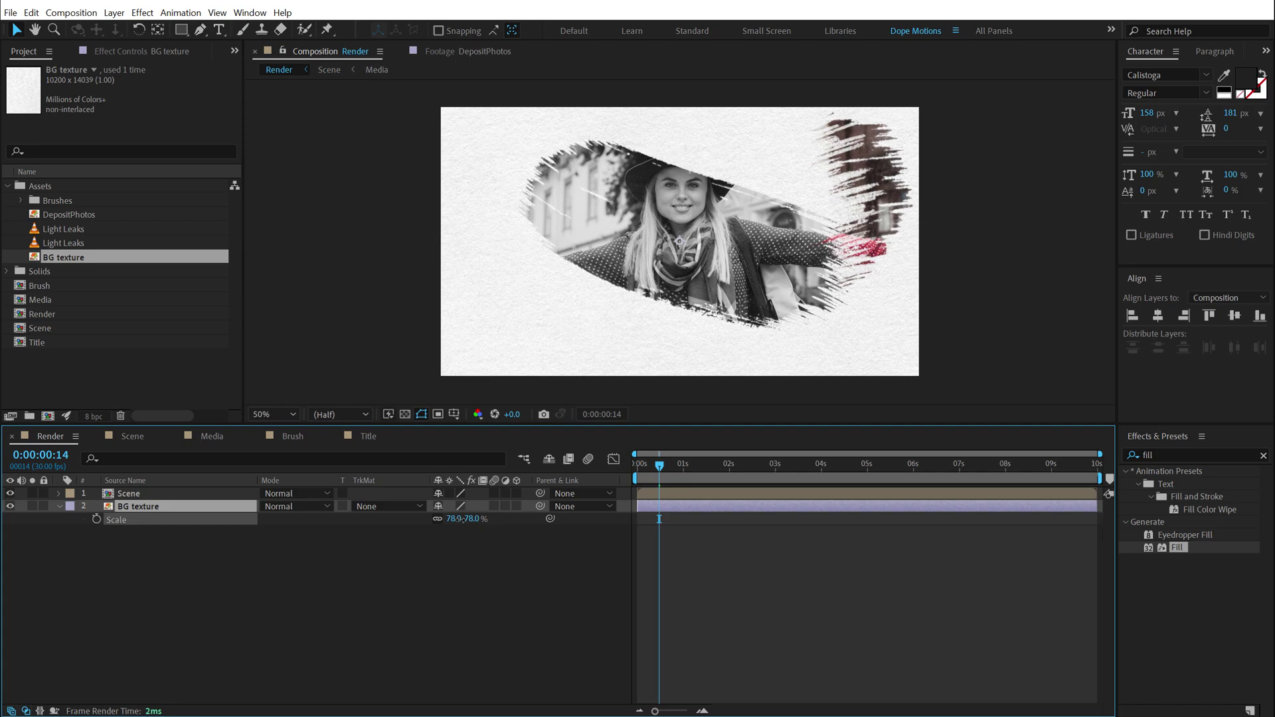
left_click(130, 527)
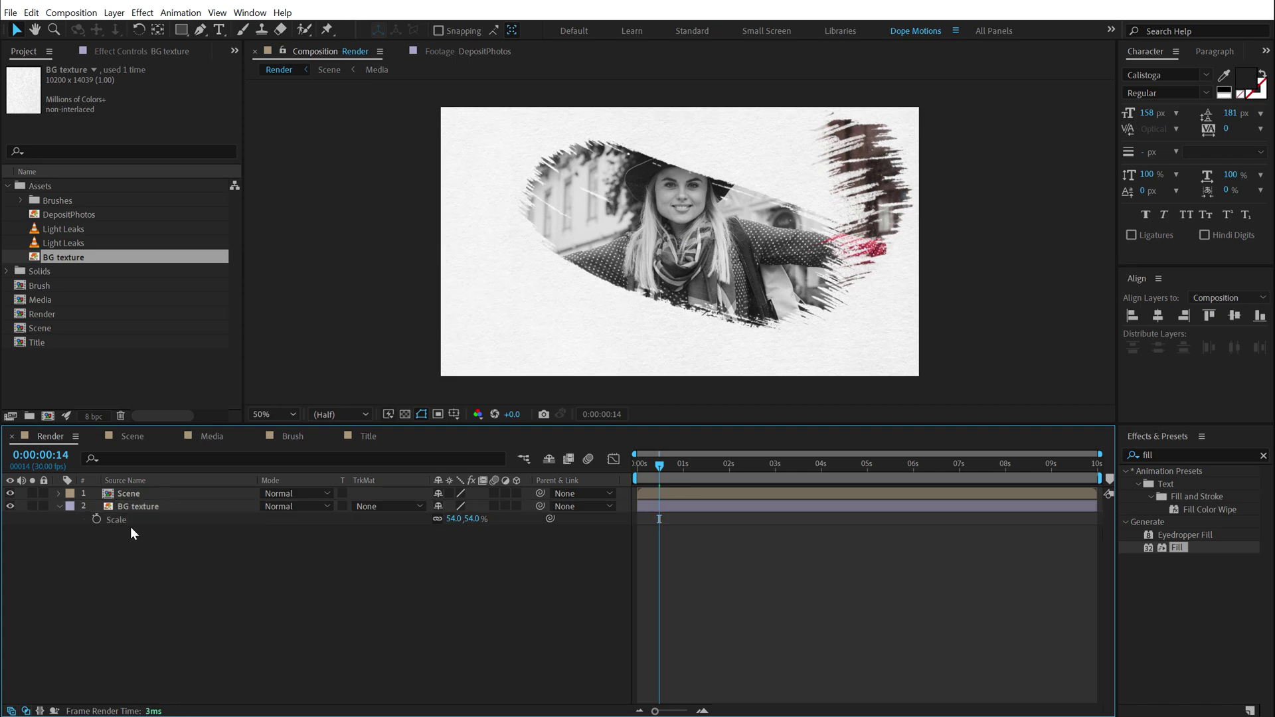
left_click(125, 495)
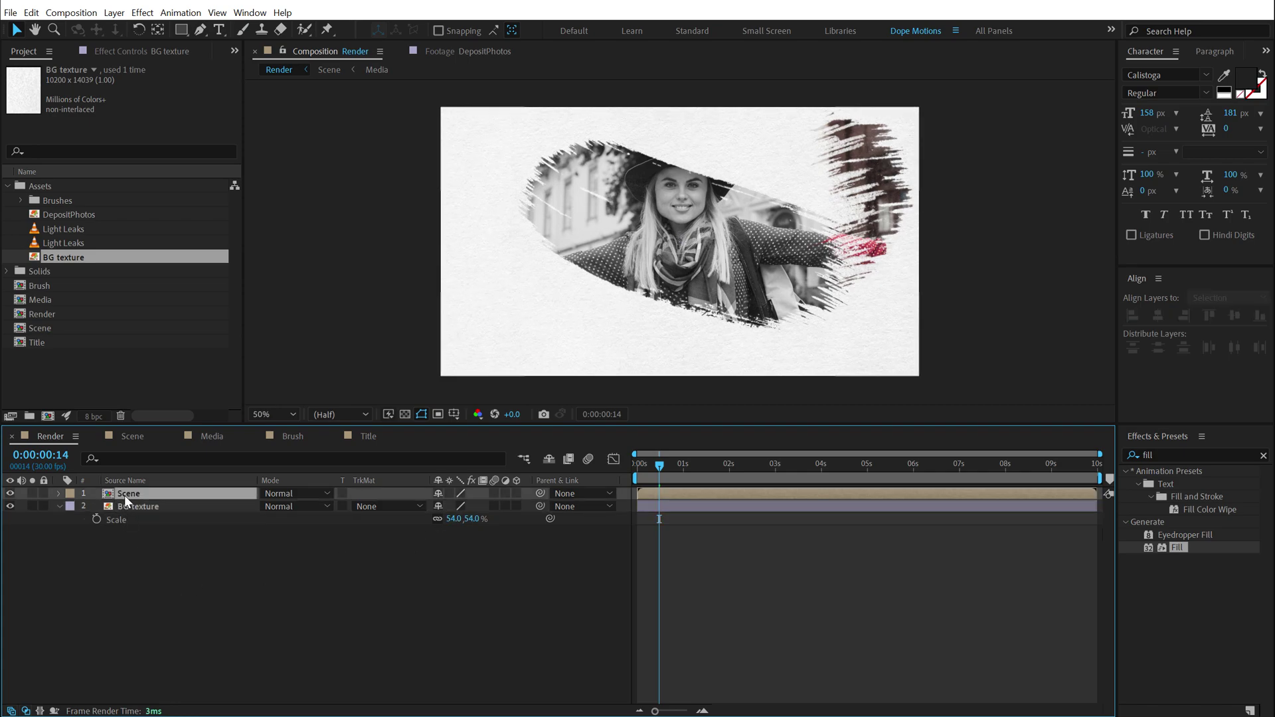
left_click(1176, 449)
type("drop")
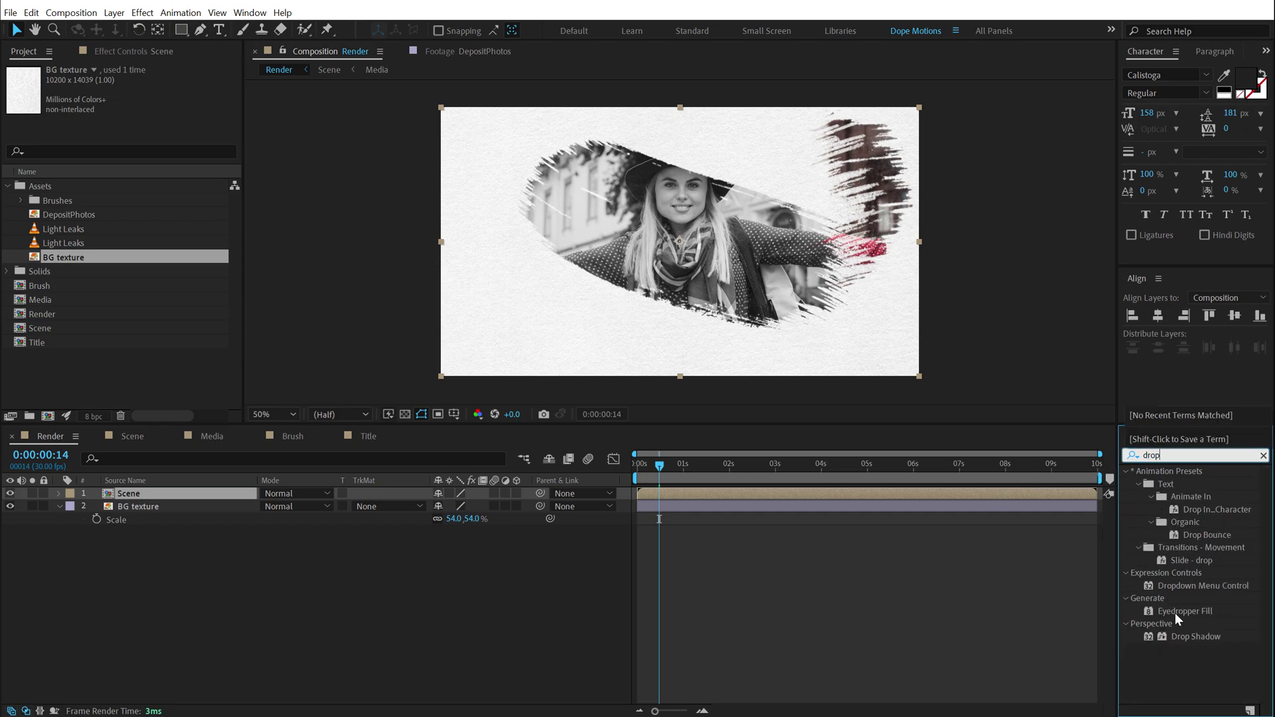
Give the Scene layer a Drop Shadow with 60% opacity, 0 distance and 846 softness.
double_click(1189, 634)
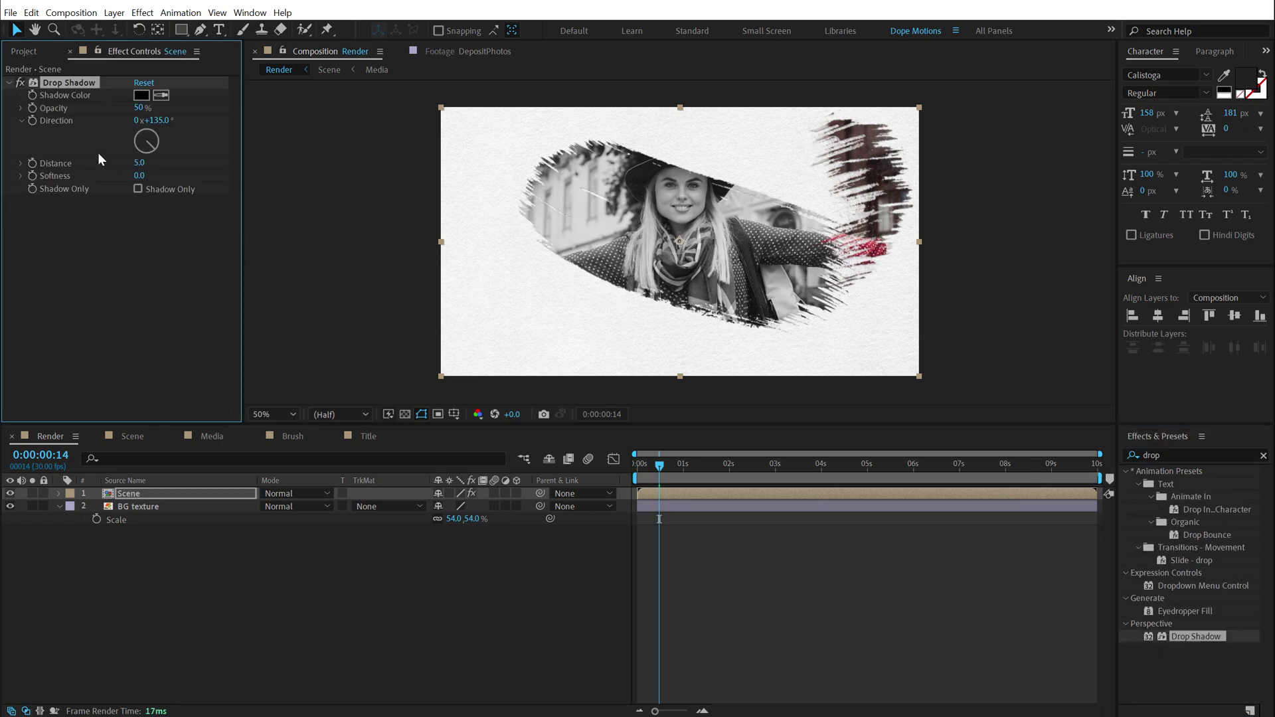
left_click_drag(141, 108, 277, 108)
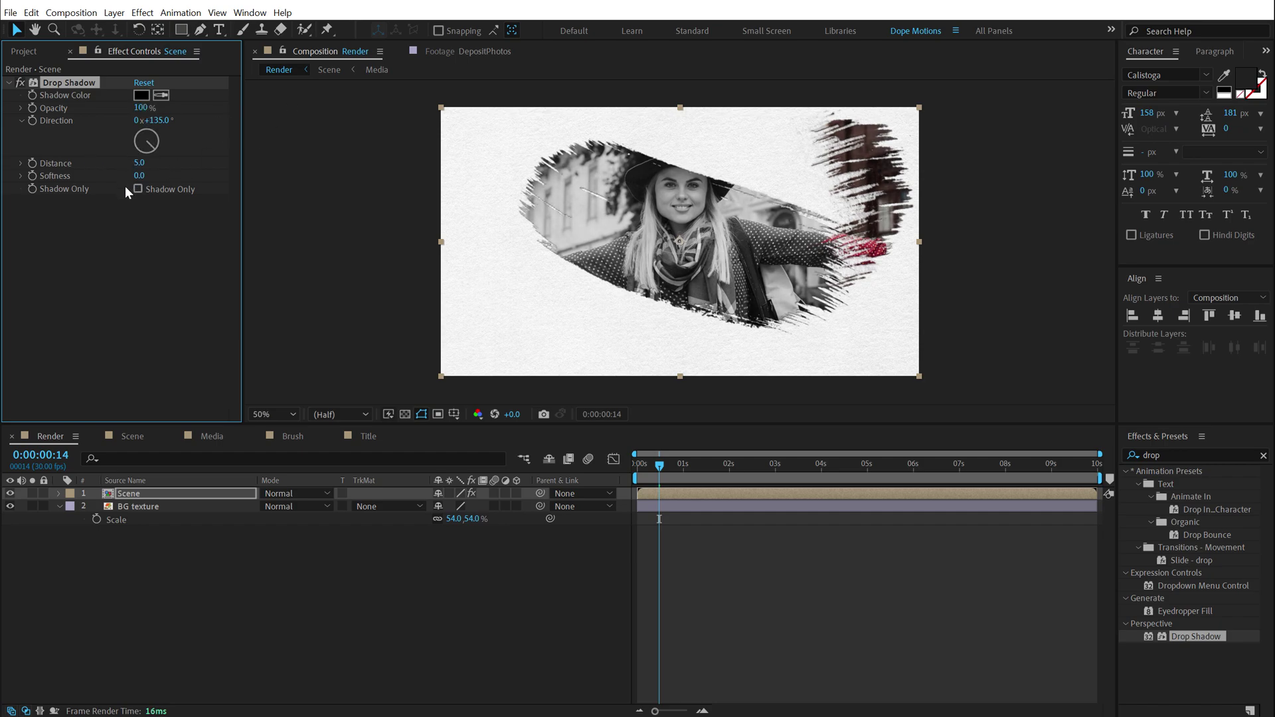
mouse_move(141, 164)
left_mouse_down()
mouse_move(120, 189)
mouse_move(596, 195)
mouse_move(489, 166)
mouse_move(669, 169)
mouse_move(612, 160)
left_mouse_up()
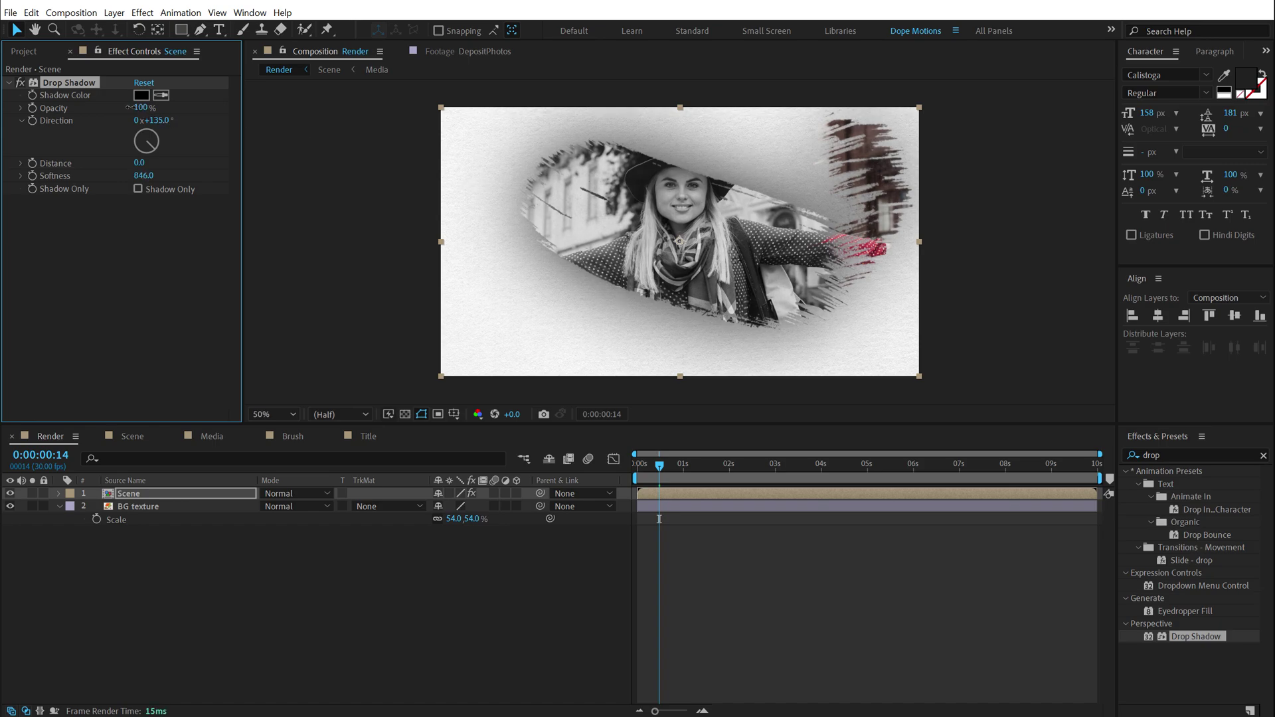
left_click_drag(129, 108, 56, 125)
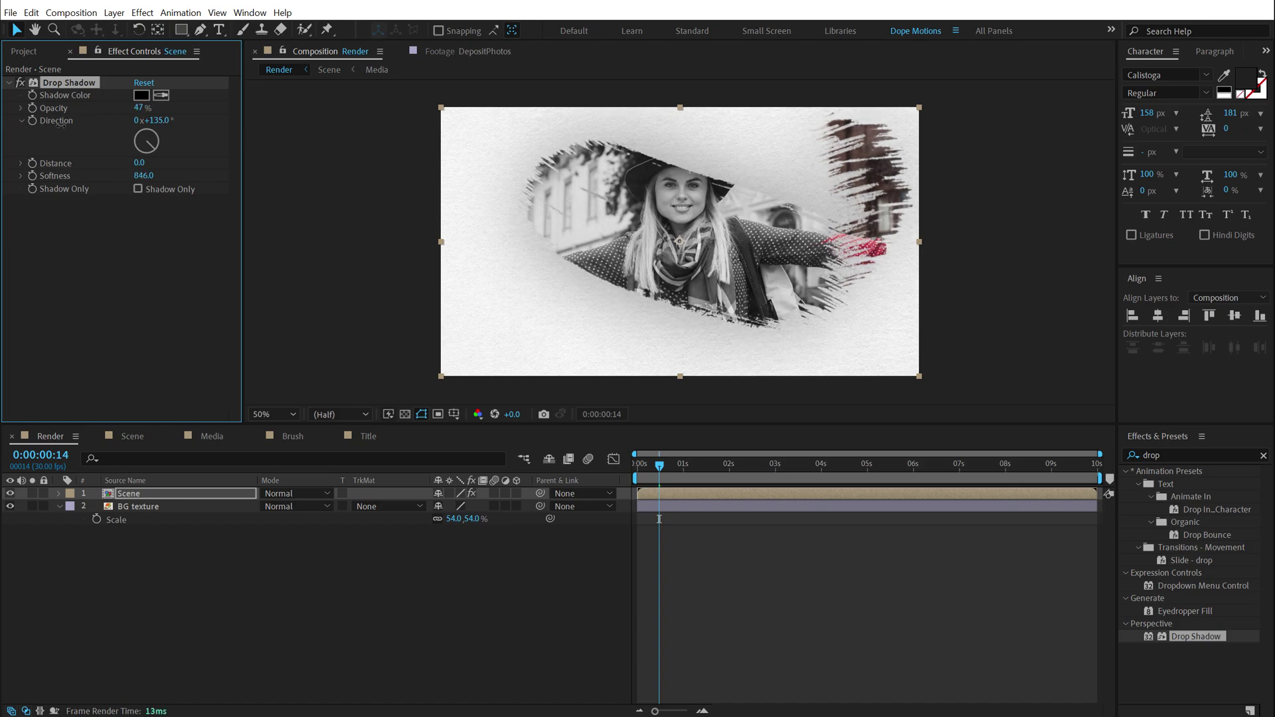
mouse_move(645, 473)
left_mouse_down()
mouse_move(693, 469)
mouse_move(633, 463)
mouse_move(658, 467)
left_mouse_up()
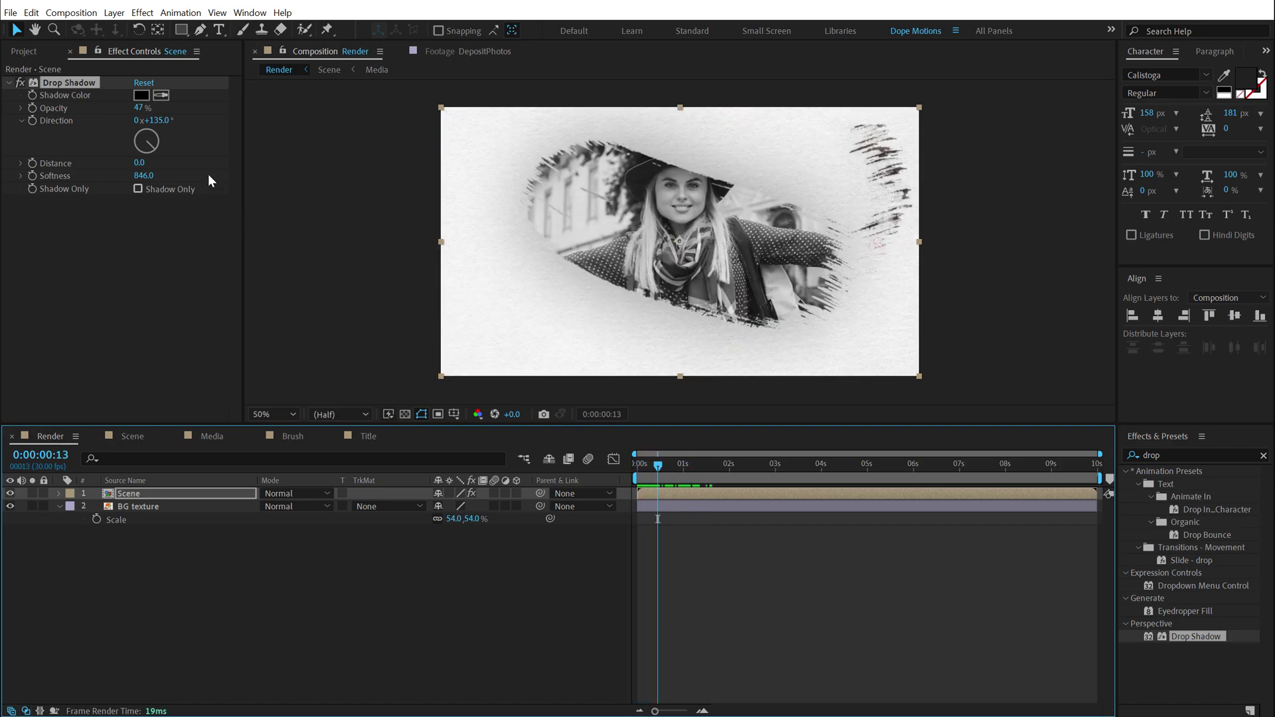
left_click(139, 107)
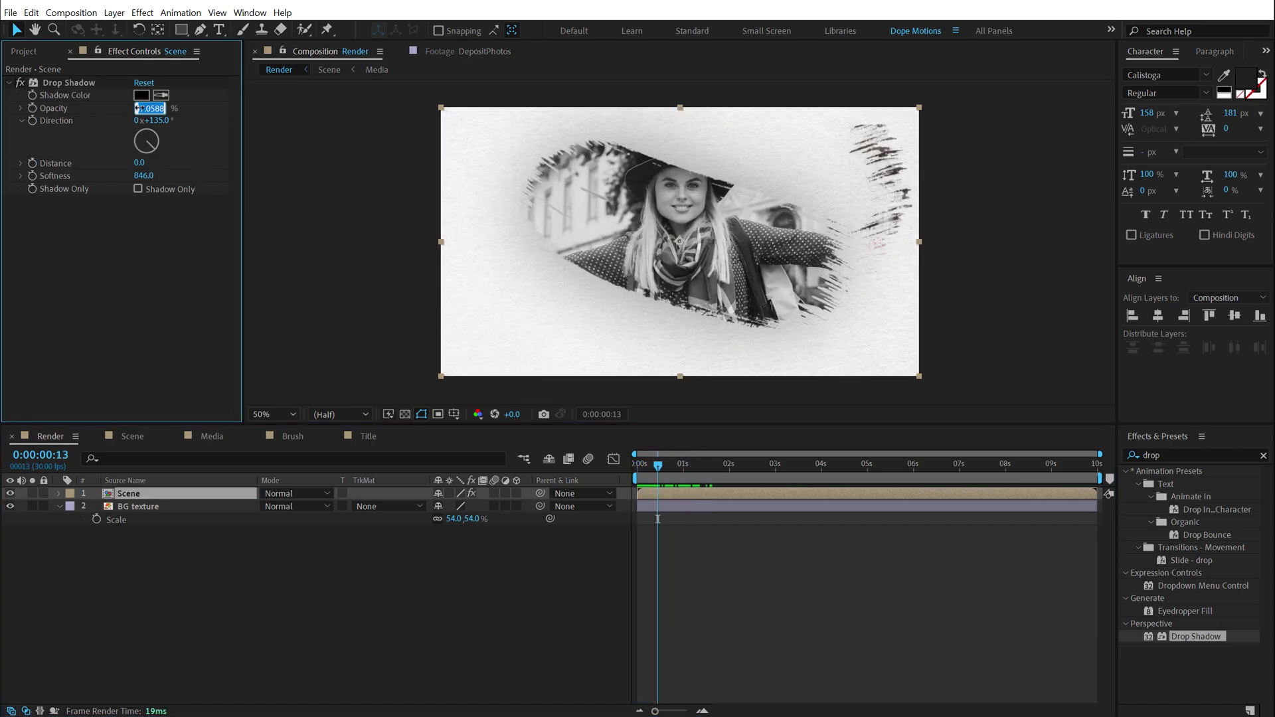
type("60")
key("Return")
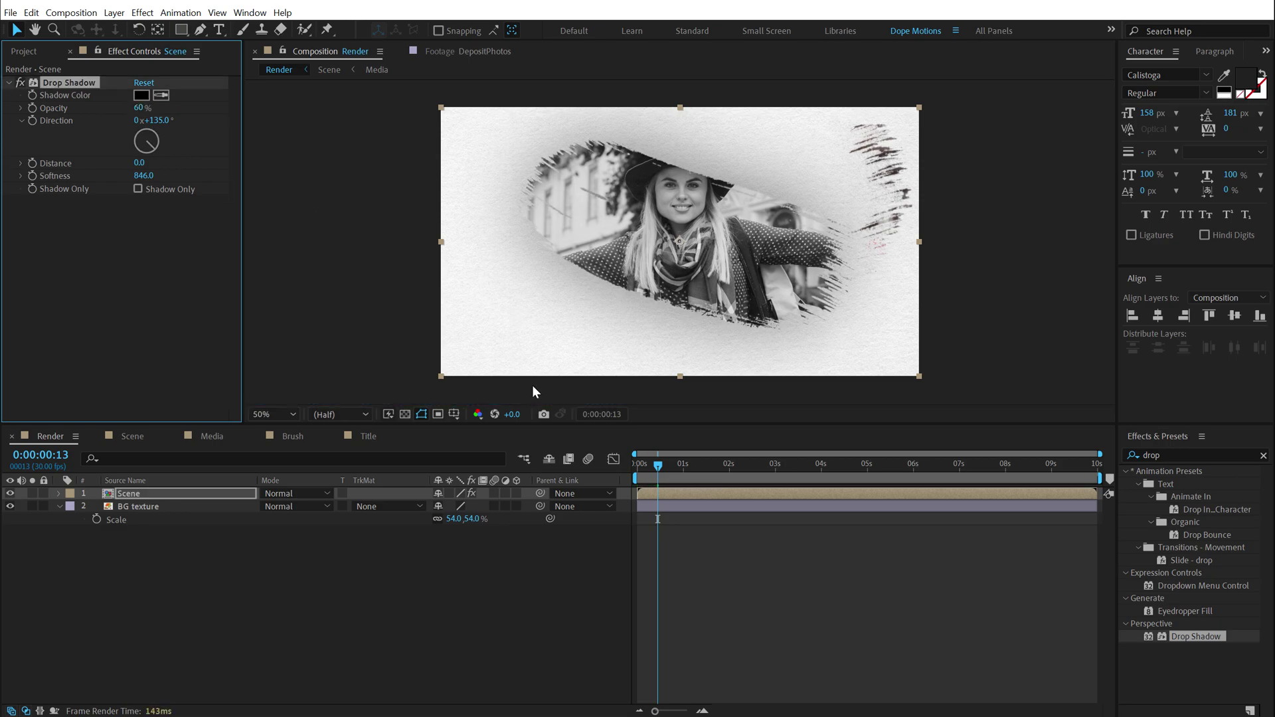
left_click_drag(663, 465, 795, 476)
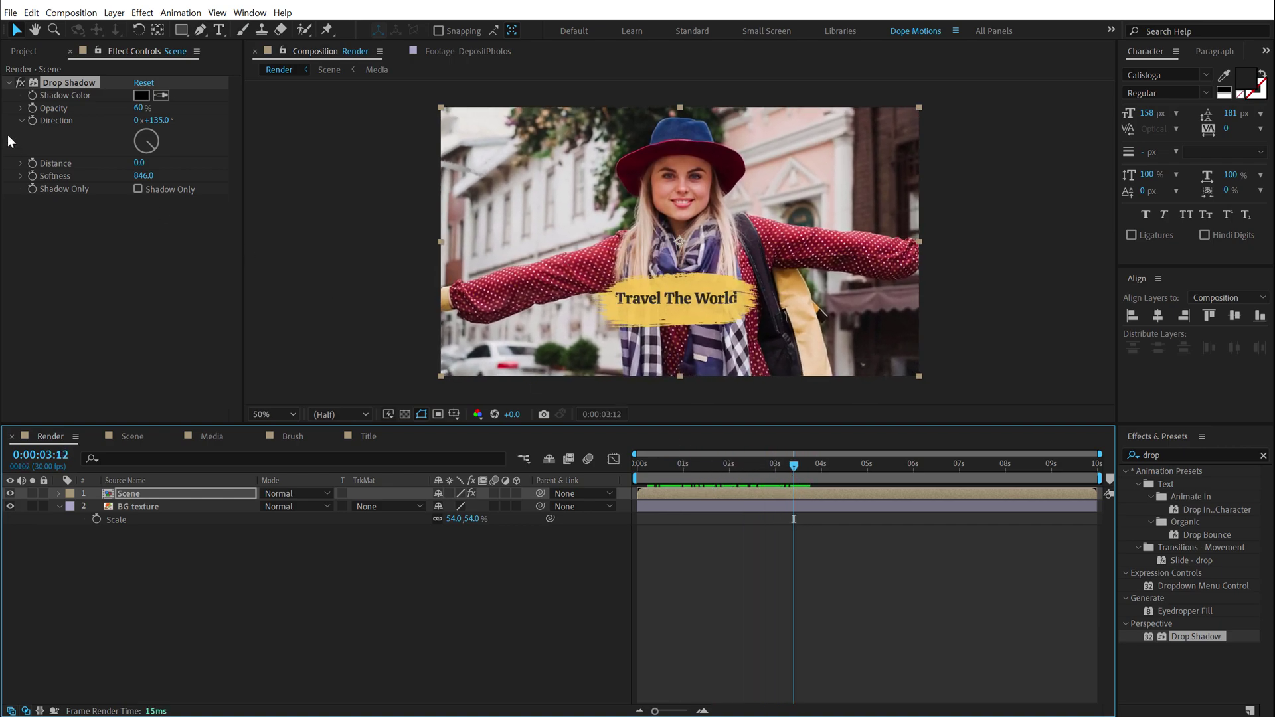
Add both Light Leaks clips to the Render comp in Screen mode at 30% opacity.
left_click(29, 57)
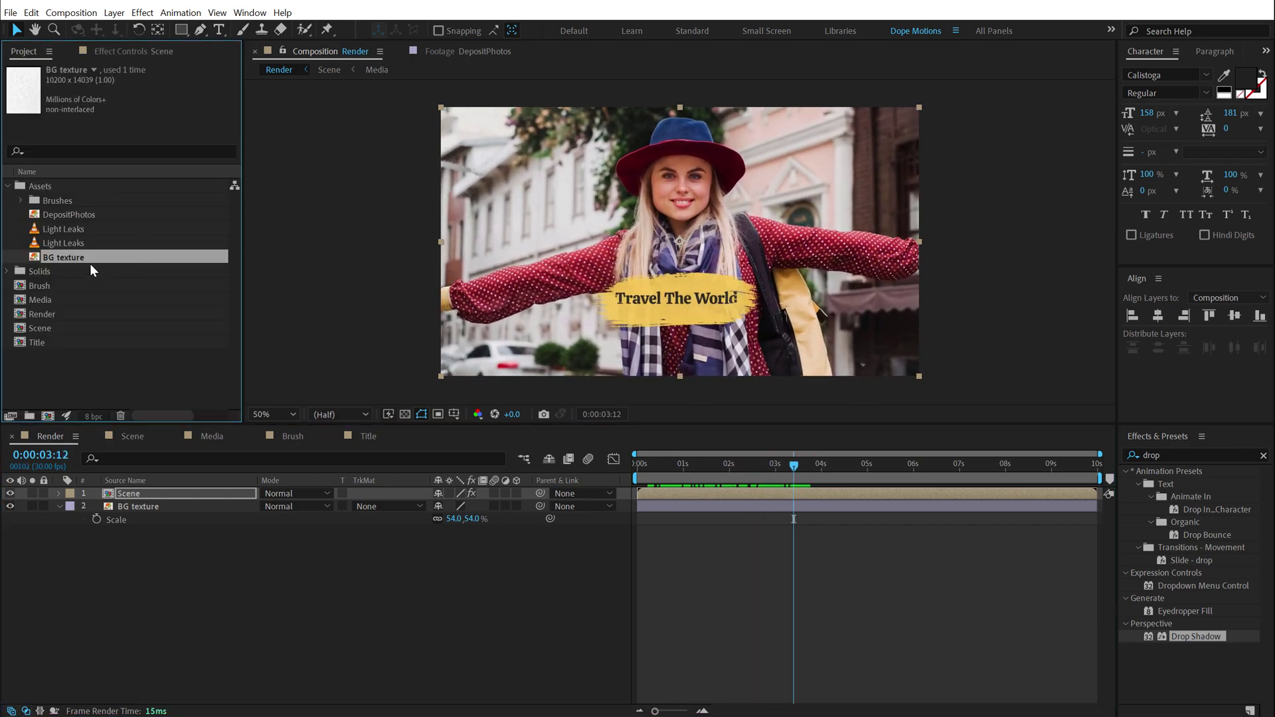
left_click(63, 230)
left_click(63, 239, "shift")
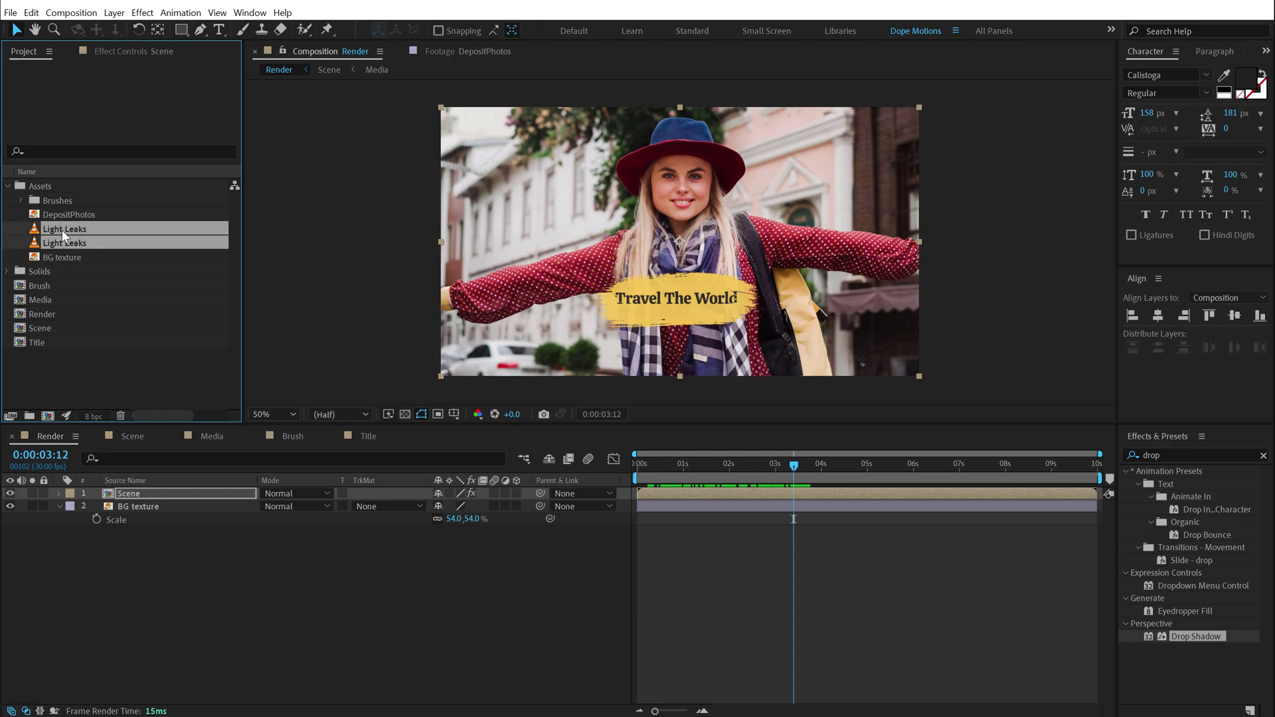
left_click_drag(62, 230, 158, 492)
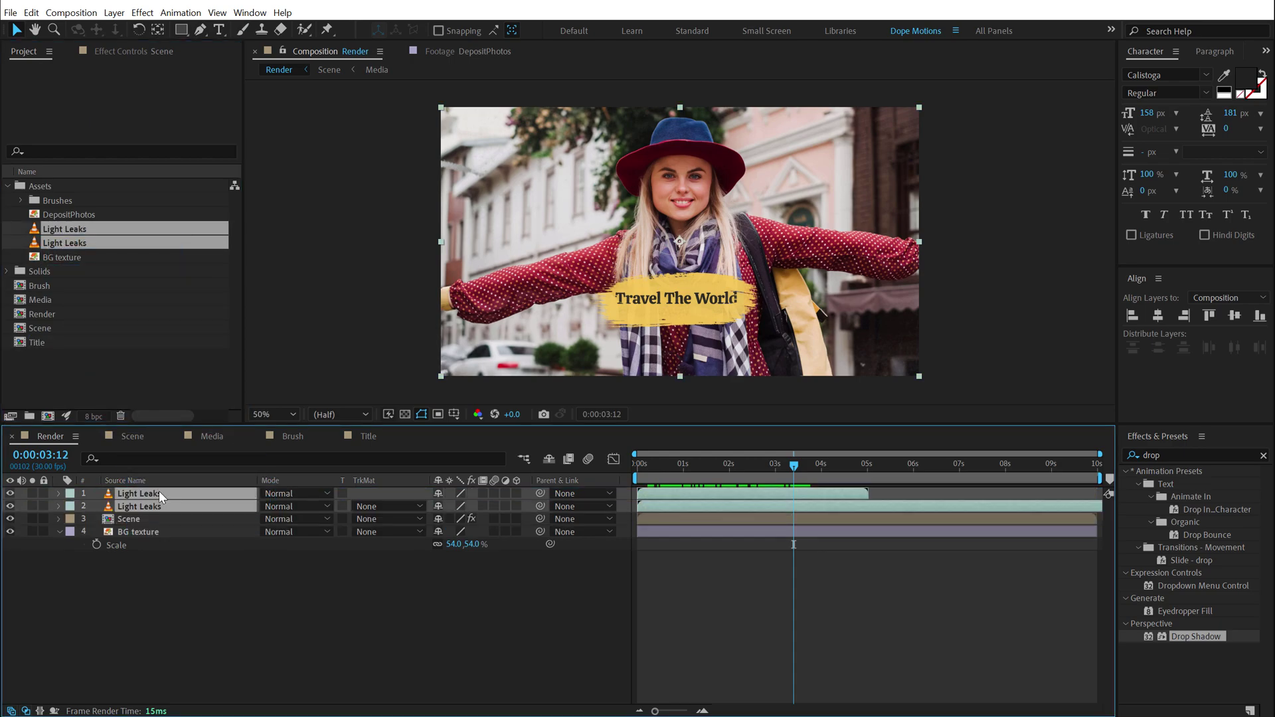
left_click(313, 494)
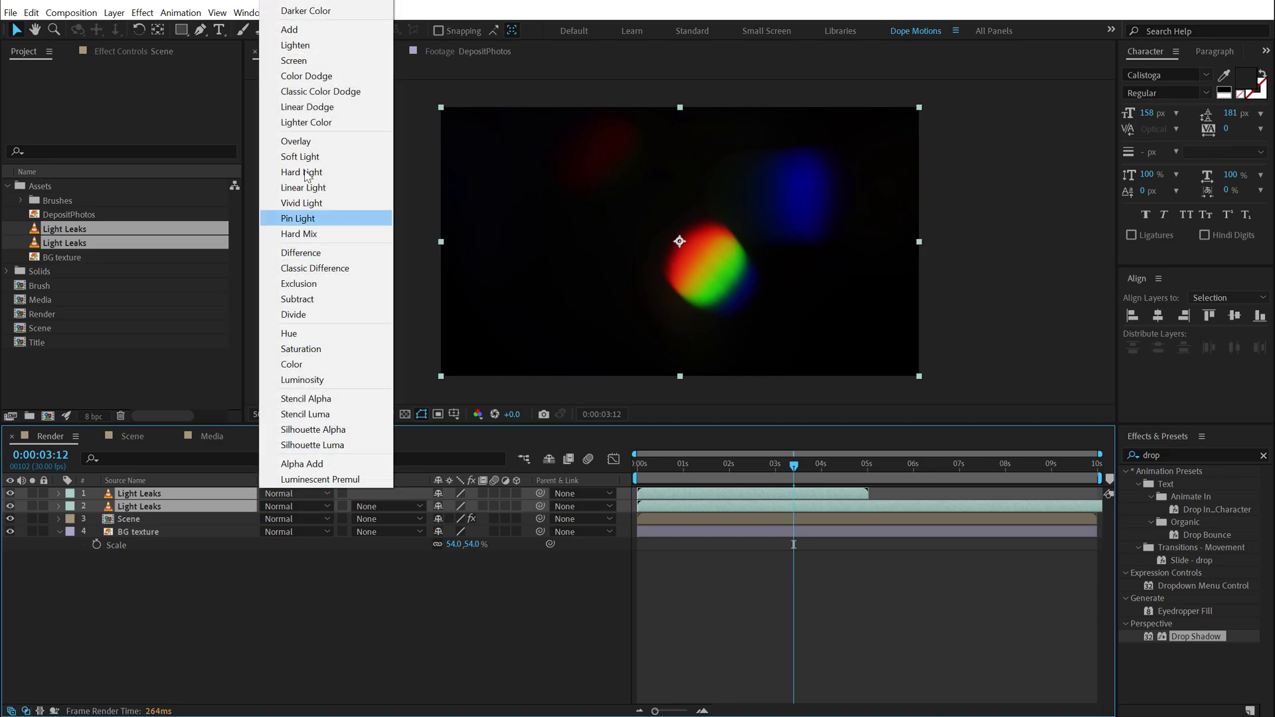
left_click(293, 61)
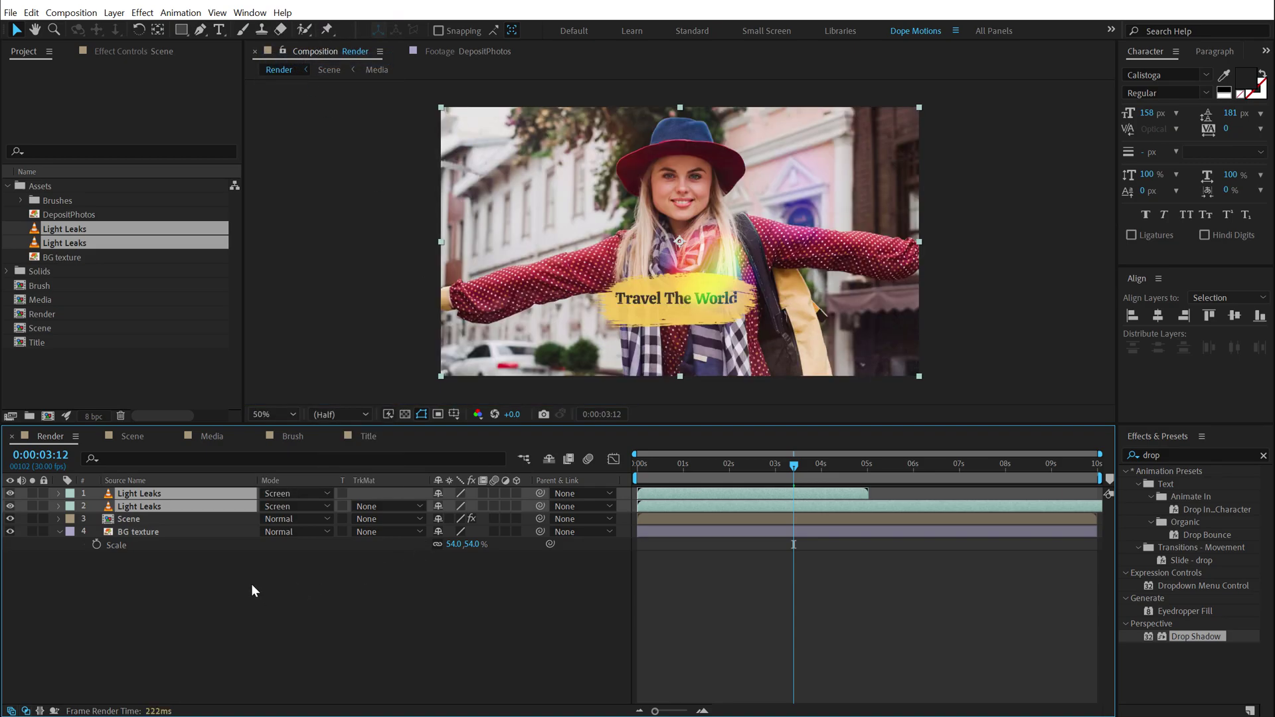
key("t")
left_click(442, 507)
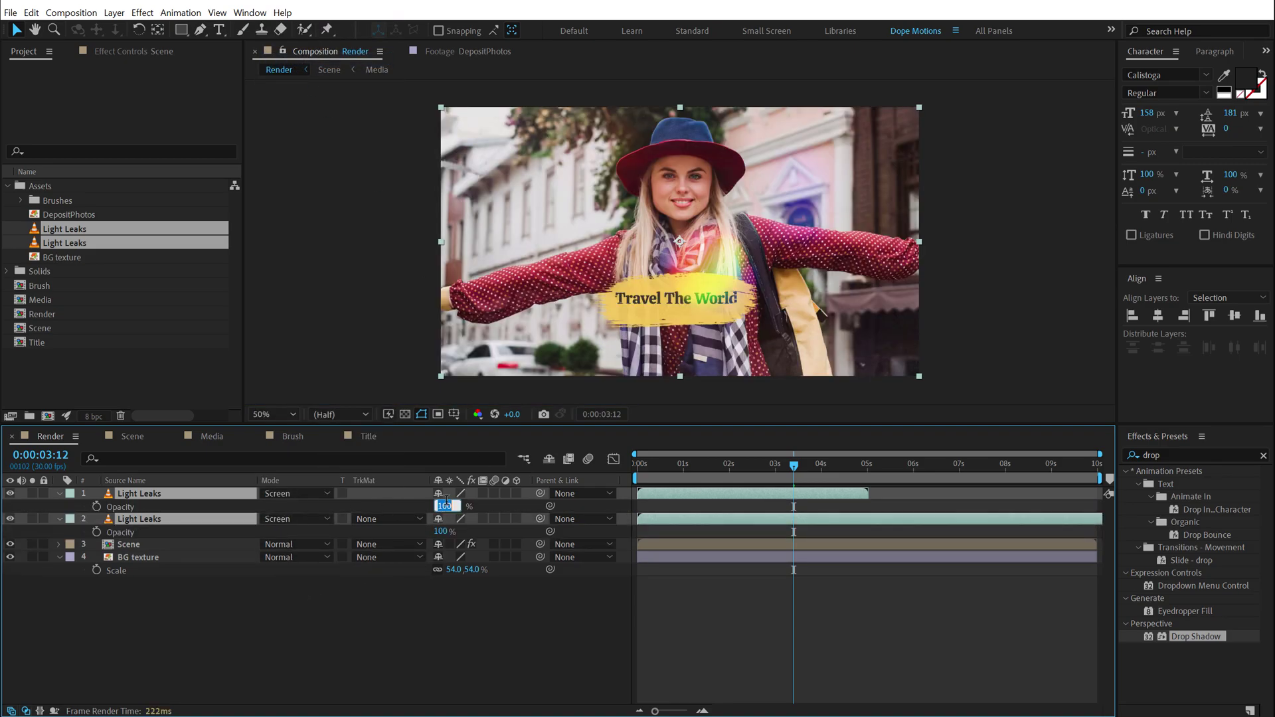
key("Return")
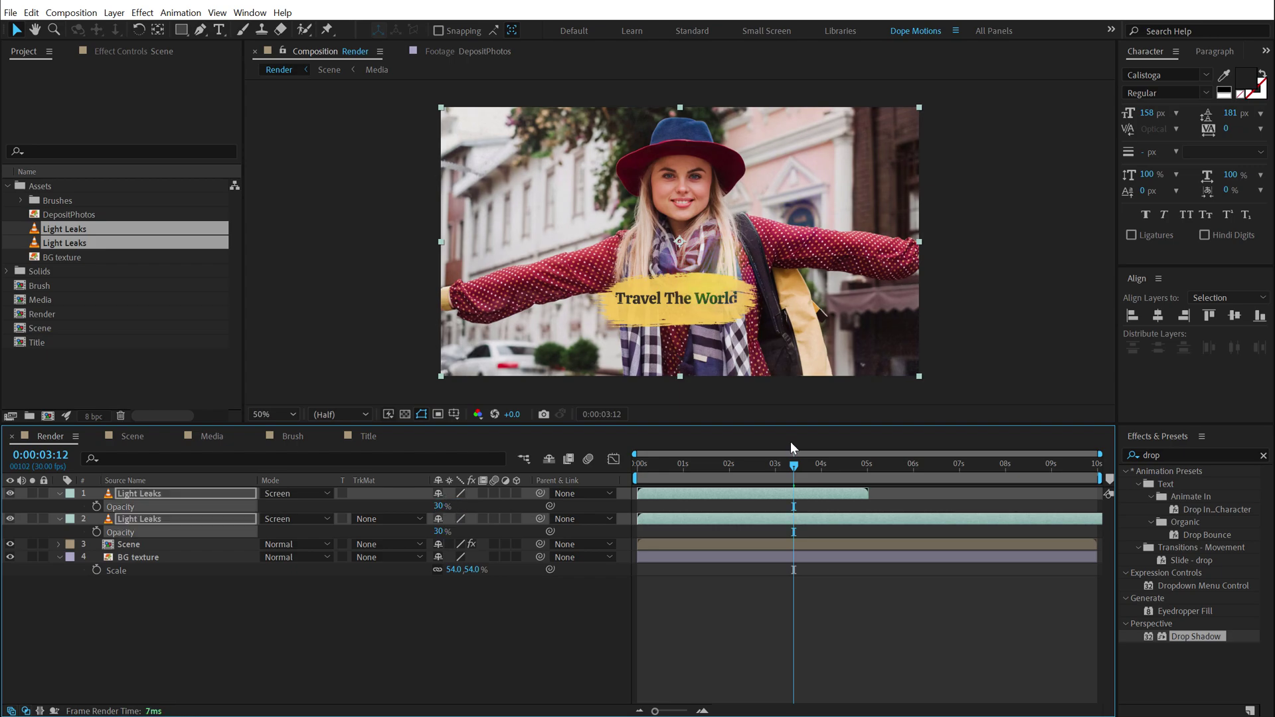
End the work area at 5 seconds, then move to 0:00:01:13 on the woman photo.
left_click_drag(819, 460, 867, 465)
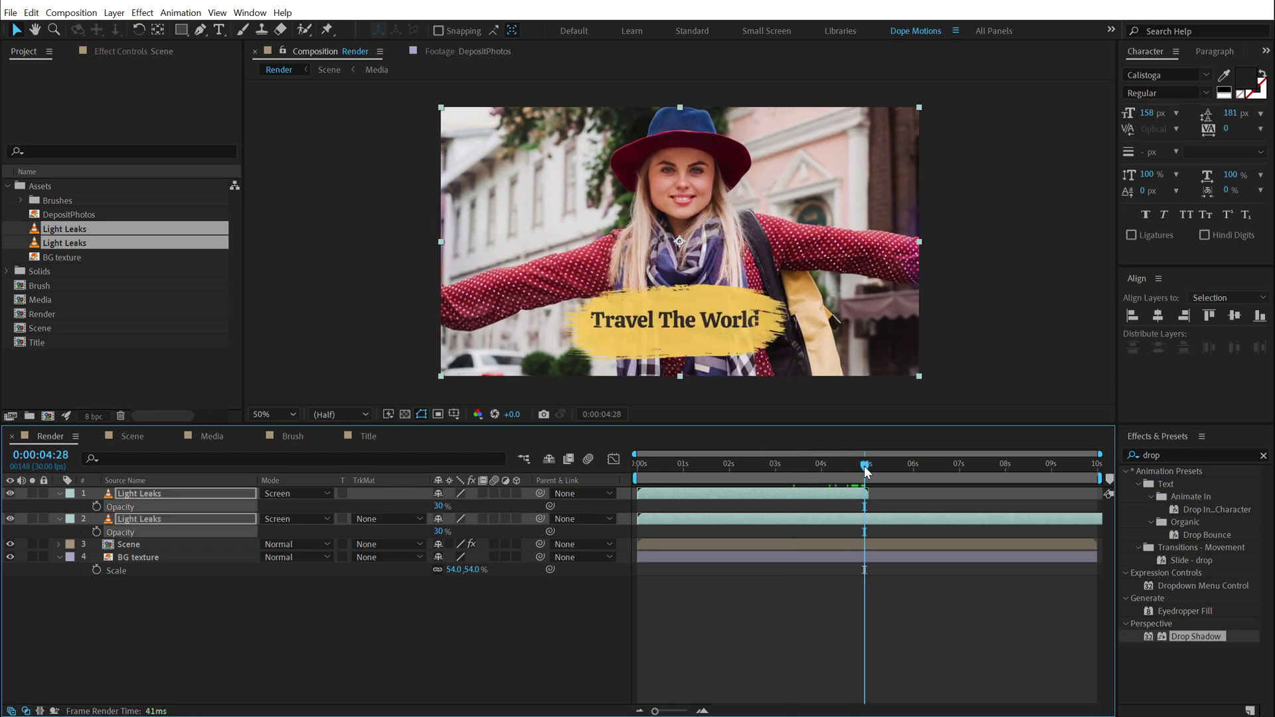
key("n")
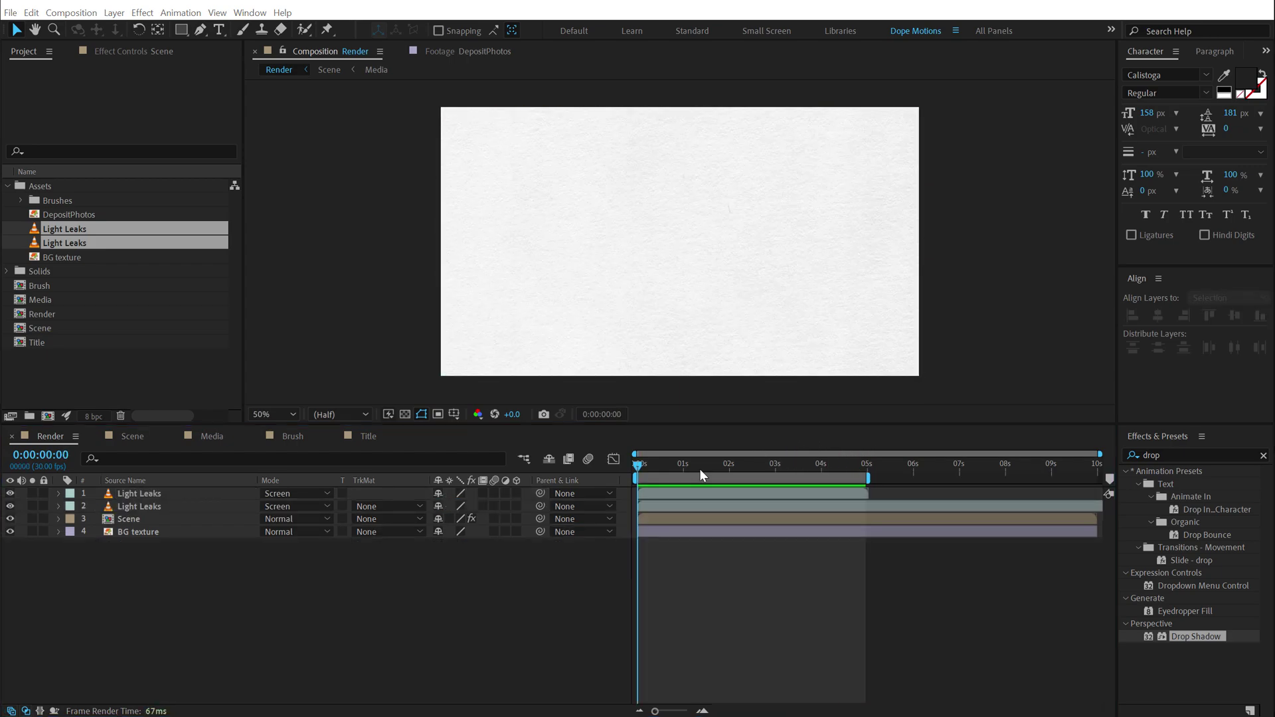
left_click_drag(699, 468, 703, 469)
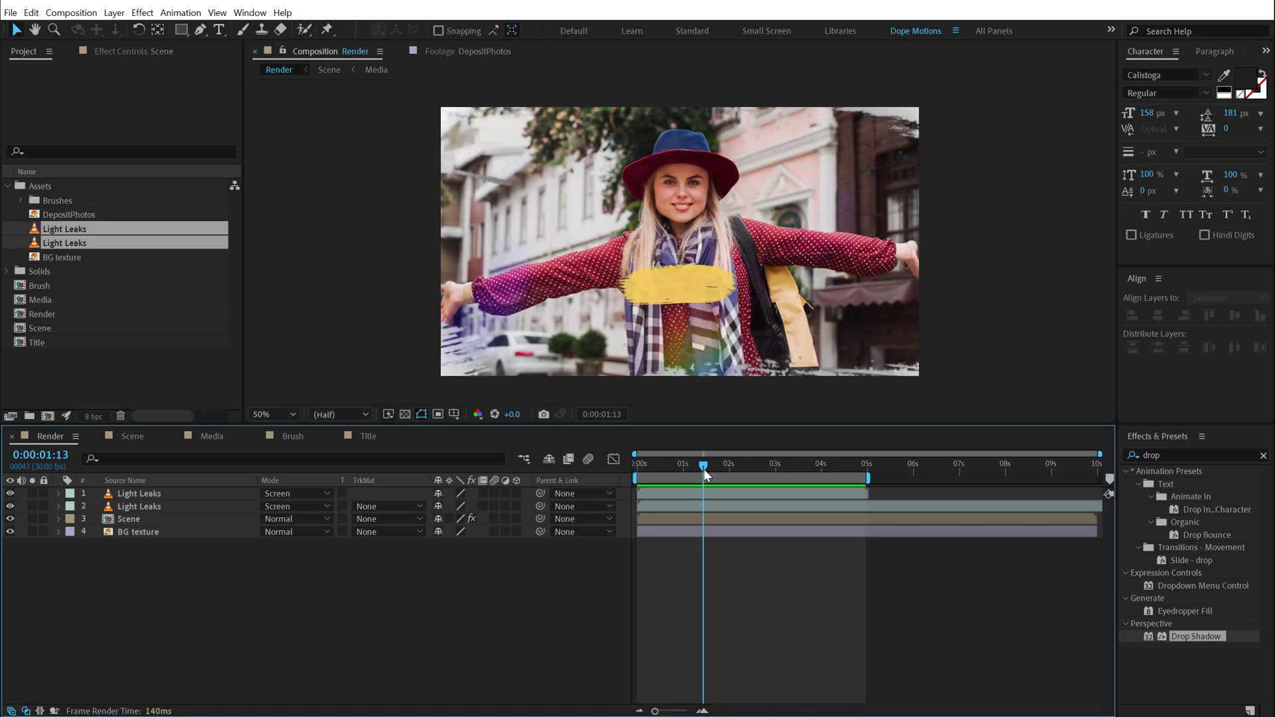
Create a new adjustment layer named CC at the top of the Render comp.
right_click(328, 572)
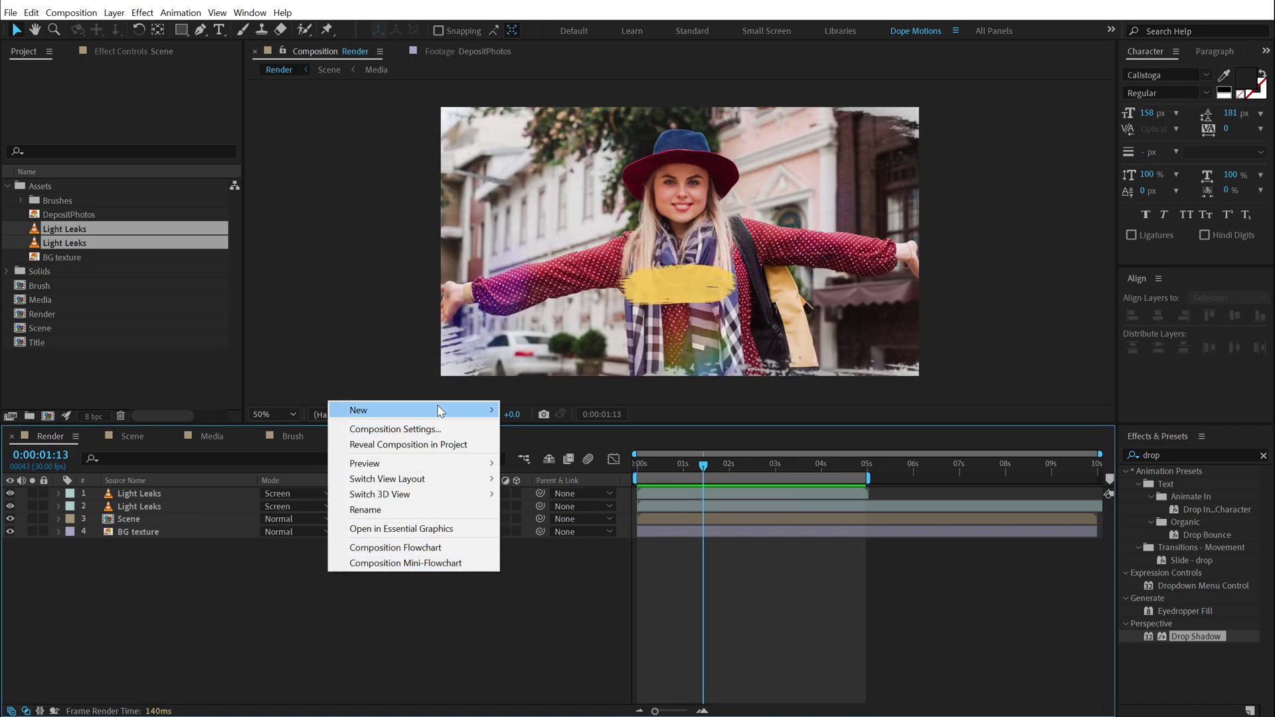
mouse_move(442, 410)
left_click(547, 522)
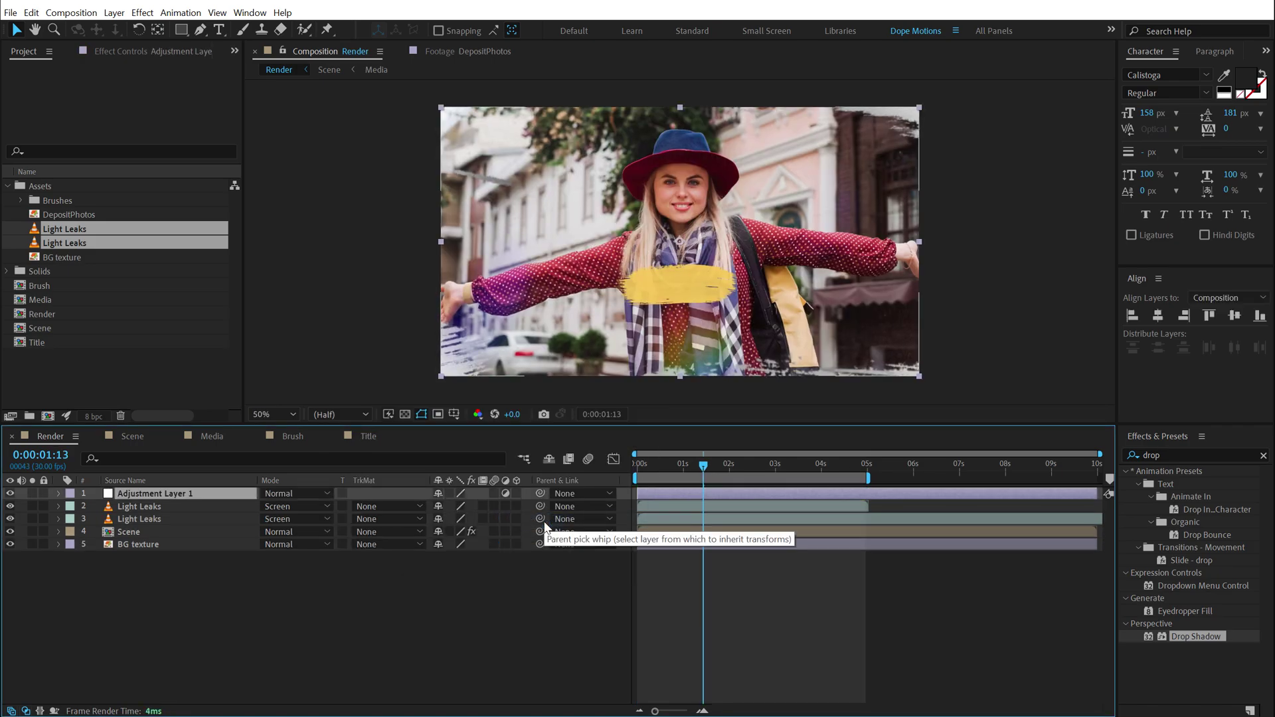
key("Return")
type("CC")
key("Return")
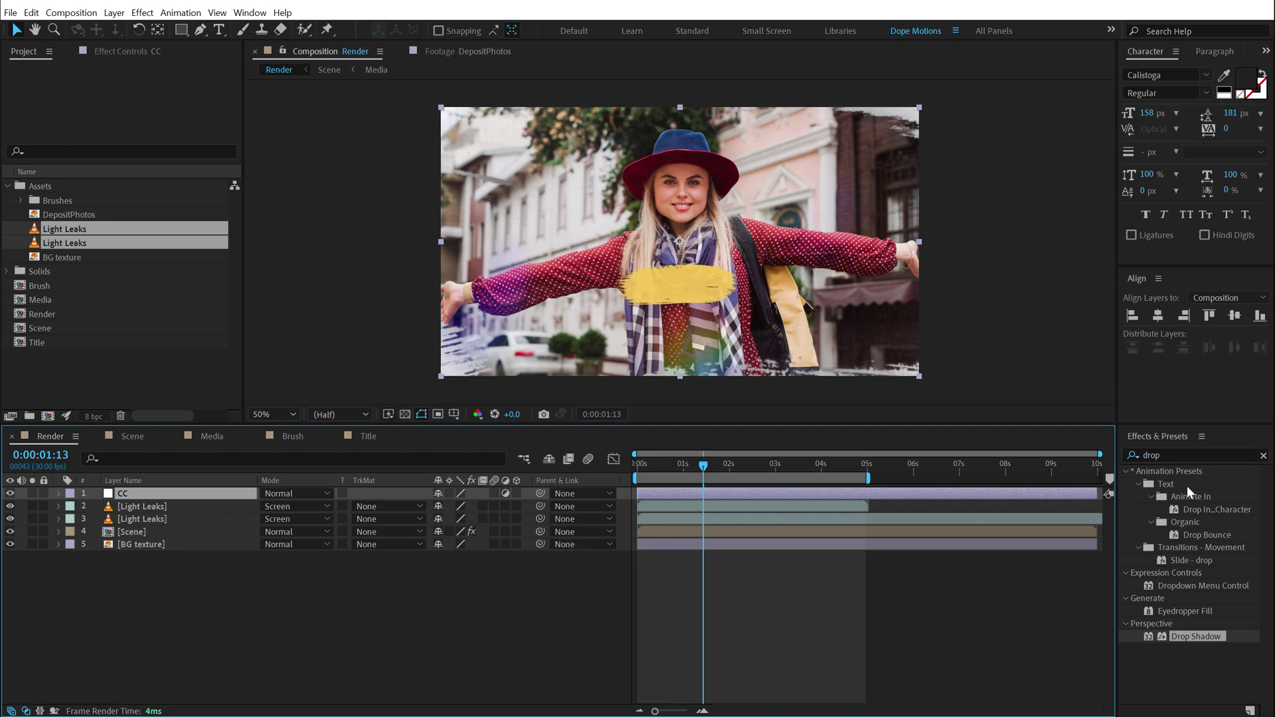
Apply Curves to CC and bend it into a gentle S-curve for added contrast.
left_click(1131, 458)
double_click(1179, 454)
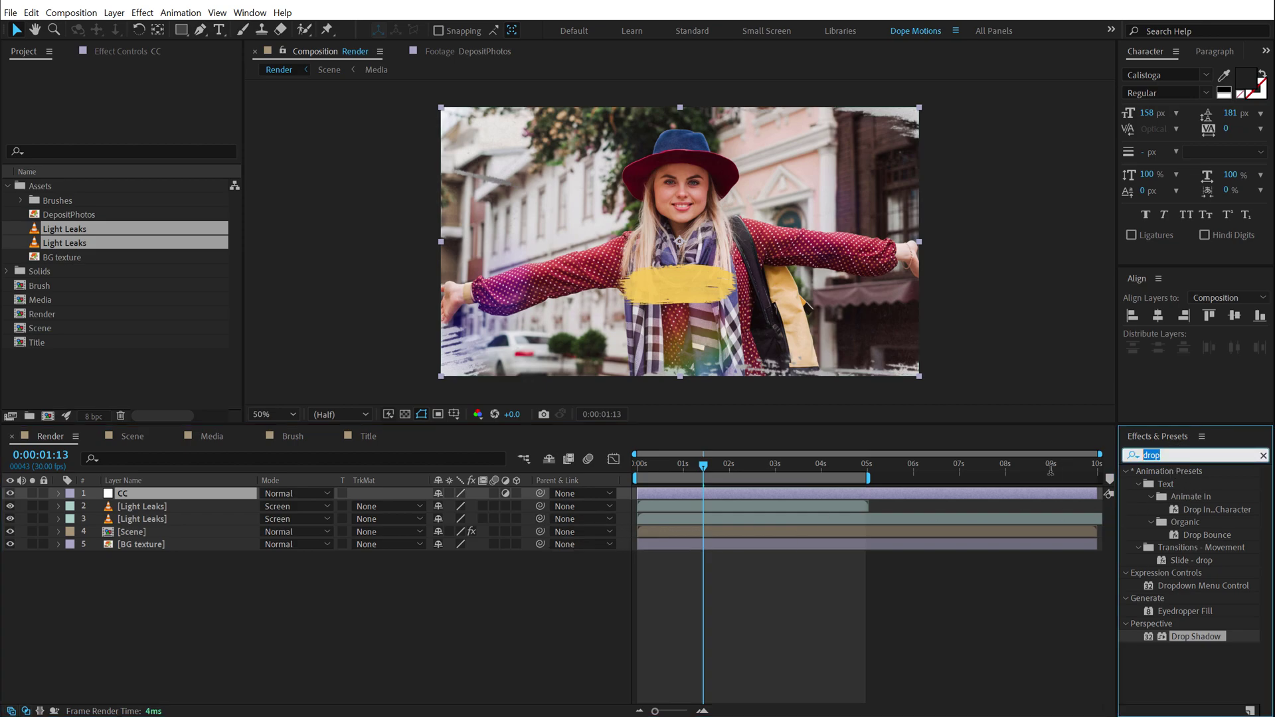
type("cir")
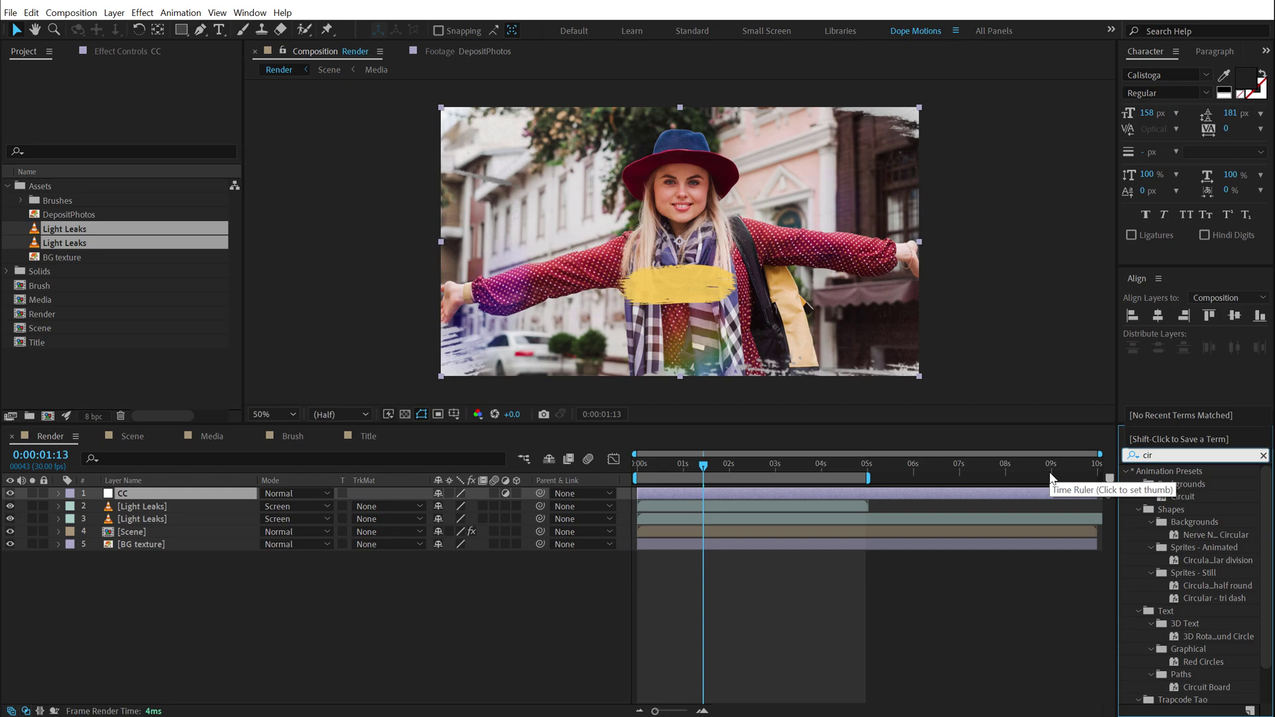
key("BackSpace")
key("BackSpace")
type("urv")
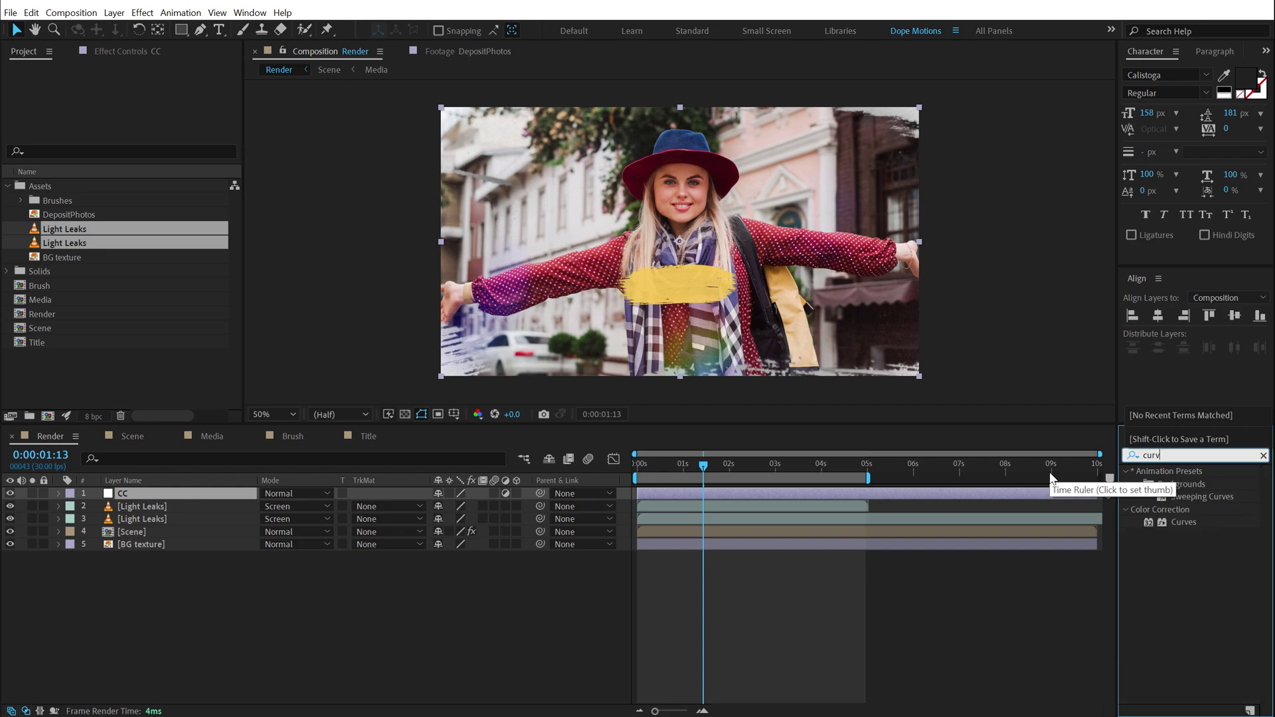
left_click(1187, 524)
double_click(1188, 524)
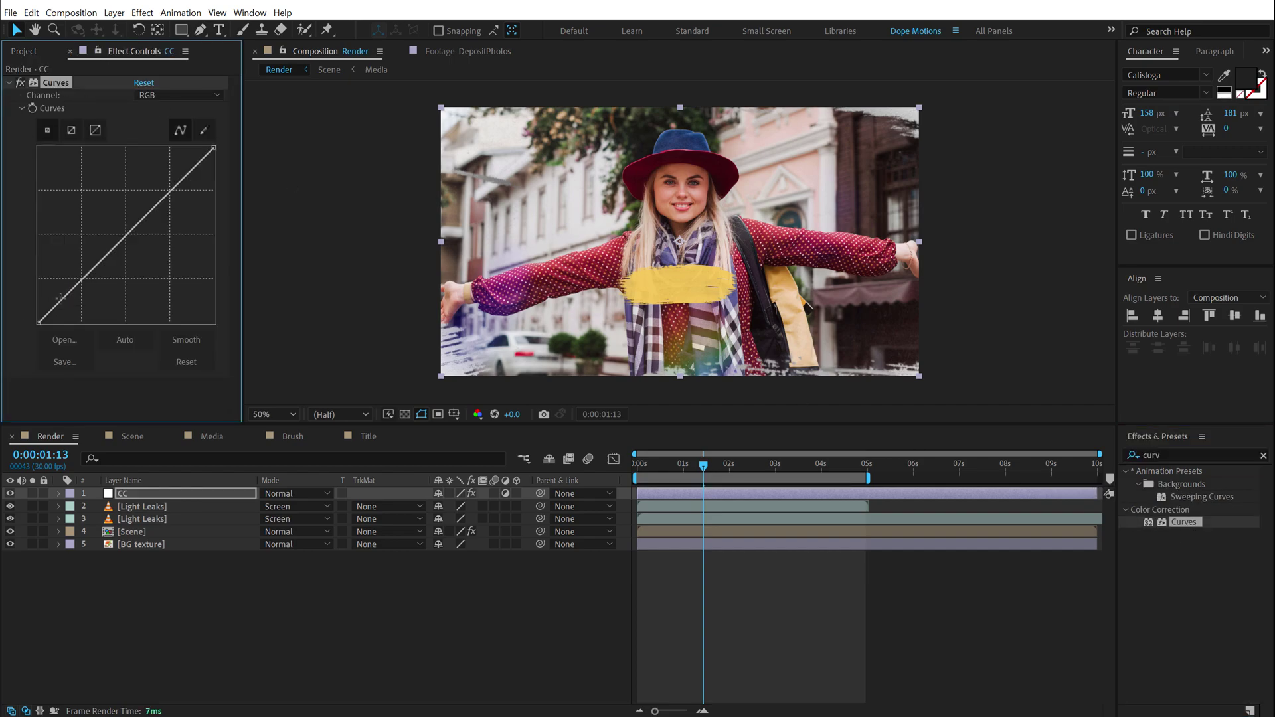
left_click_drag(85, 282, 85, 284)
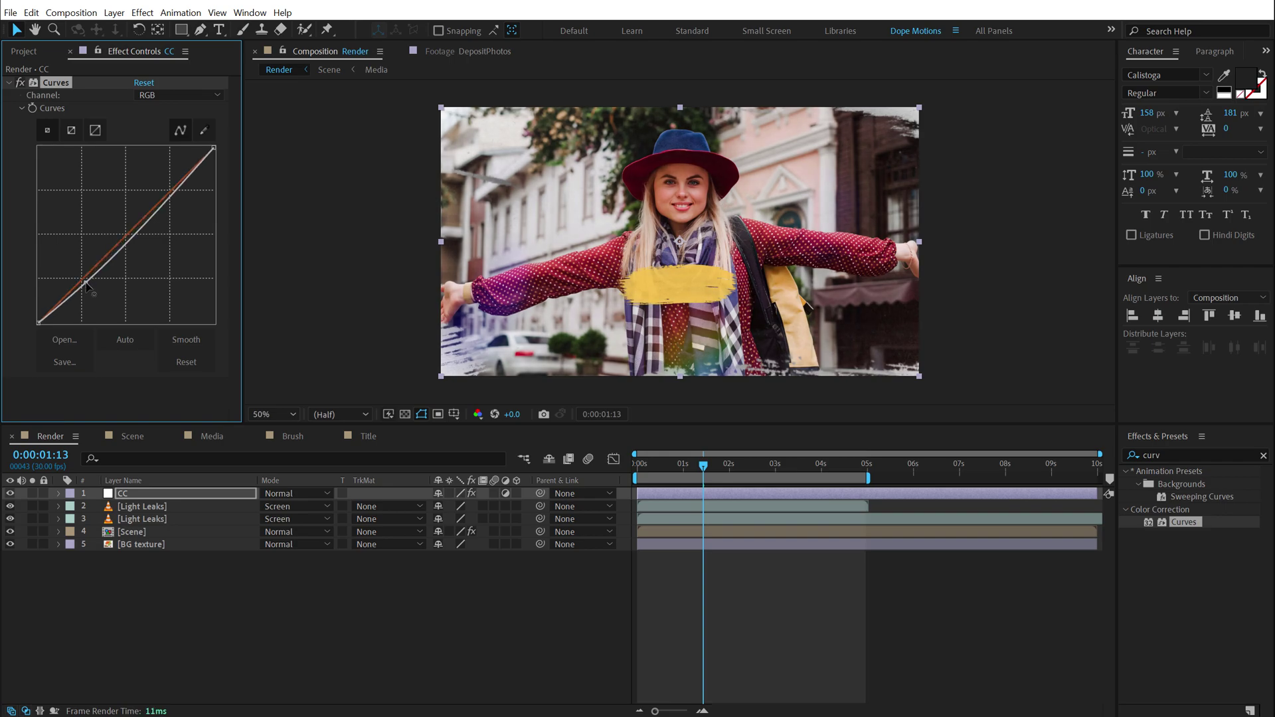
left_click_drag(166, 200, 160, 200)
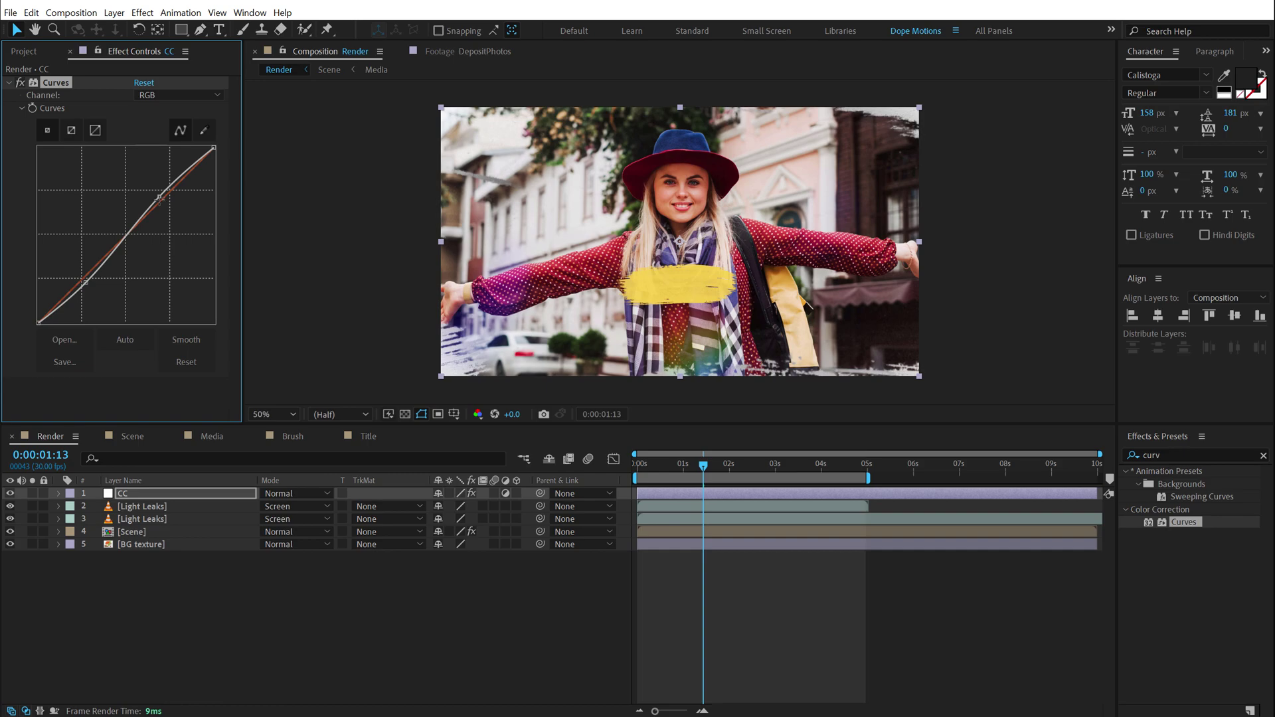
Apply Tint to the CC layer with blacks mapped to dark purple 13003A.
left_click(1184, 455)
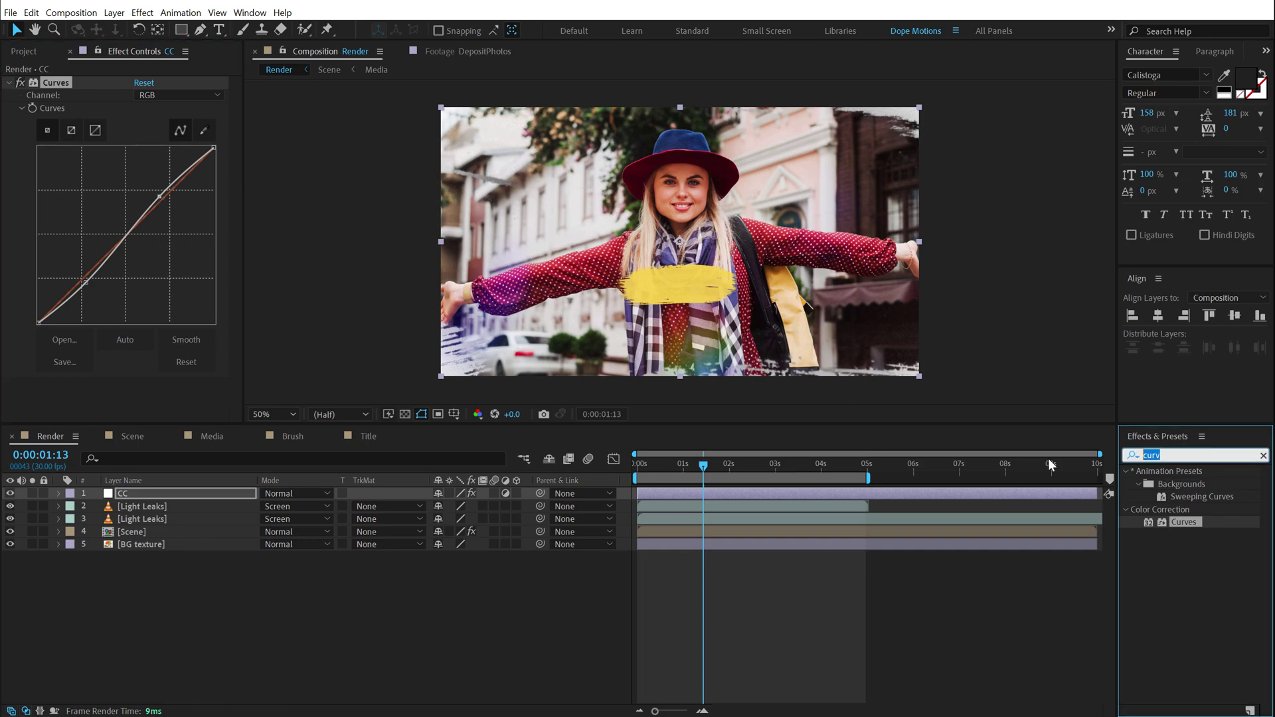
type("tint")
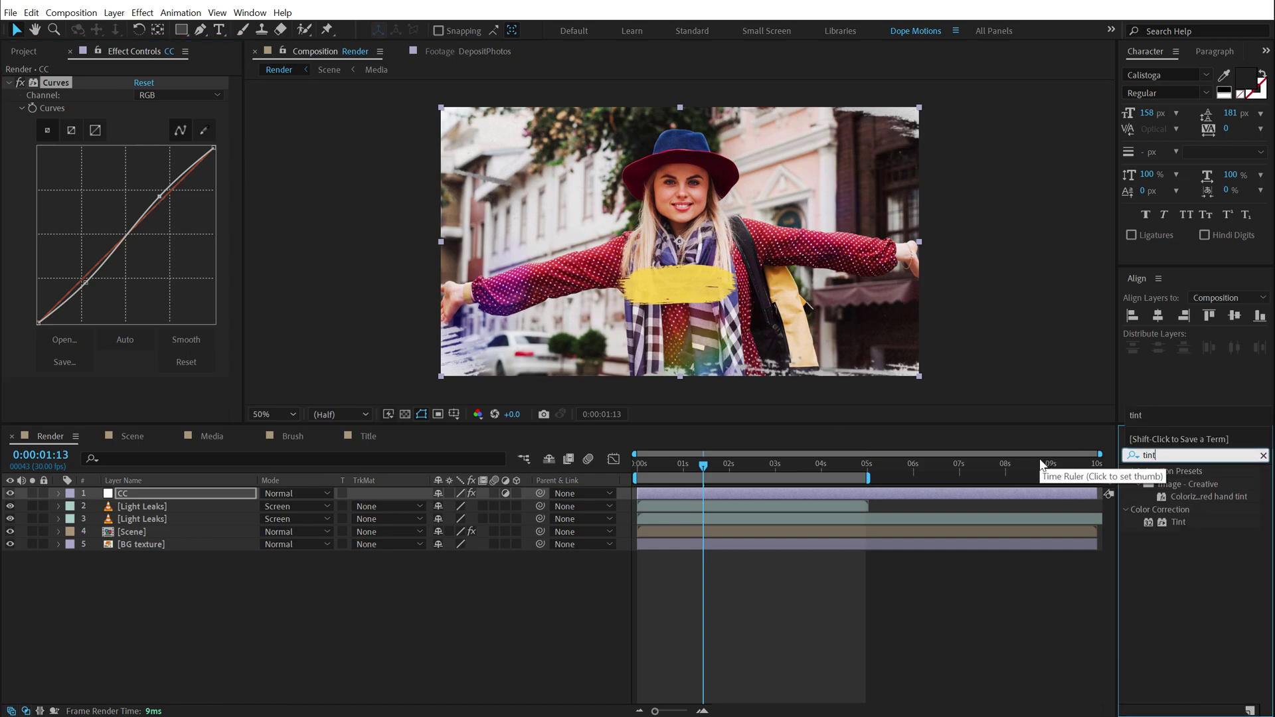
double_click(1181, 520)
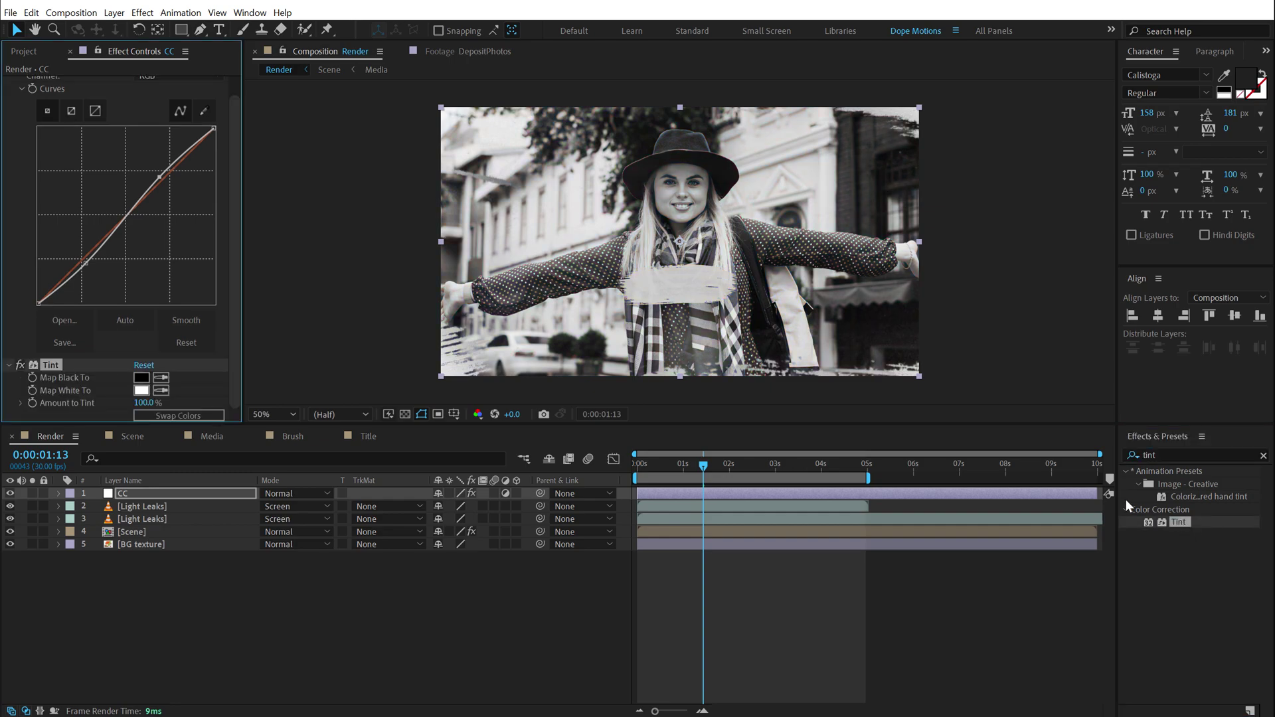
left_click(141, 377)
left_click(719, 452)
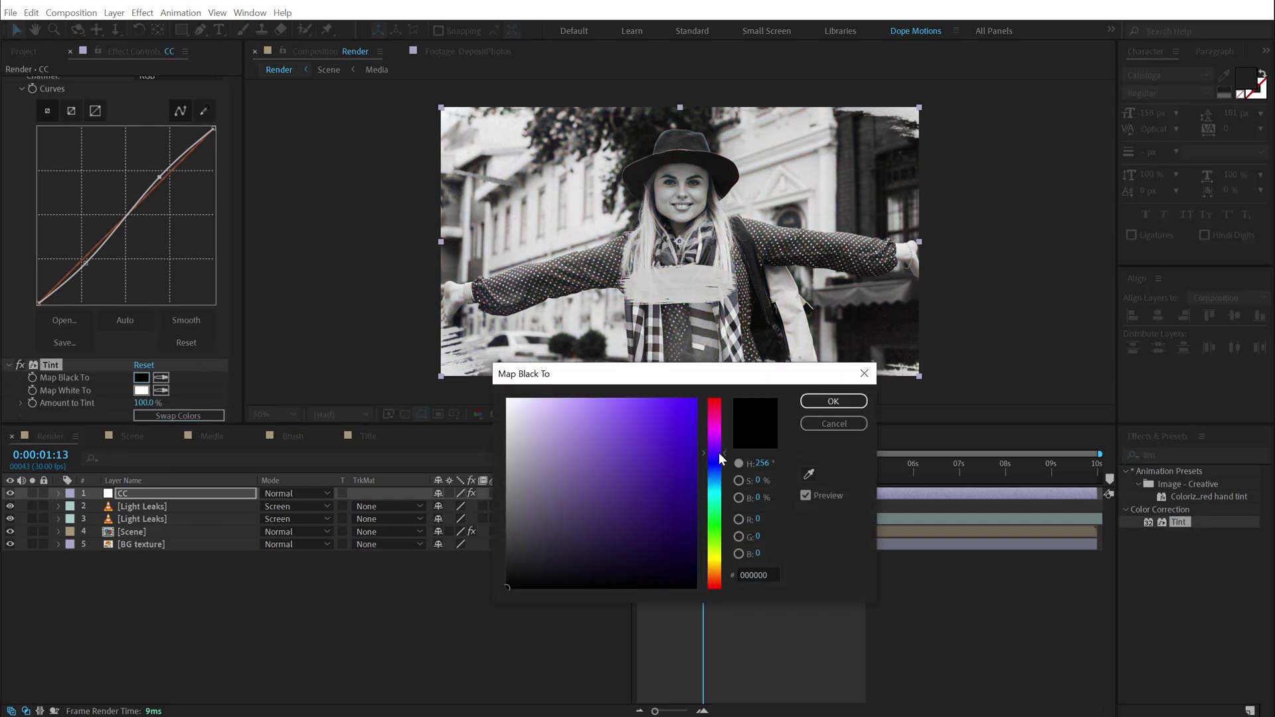
left_click_drag(684, 499, 711, 545)
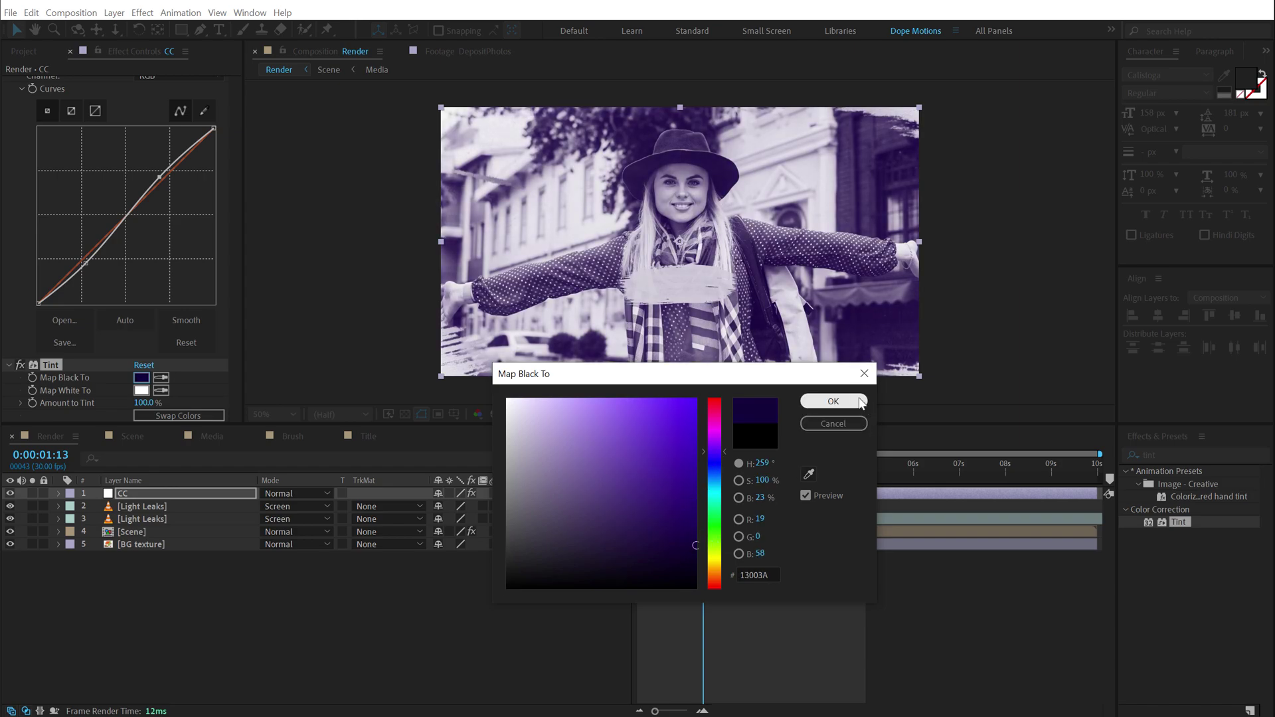
left_click(833, 401)
Map the Tint's whites to orange FFA553.
left_click(141, 390)
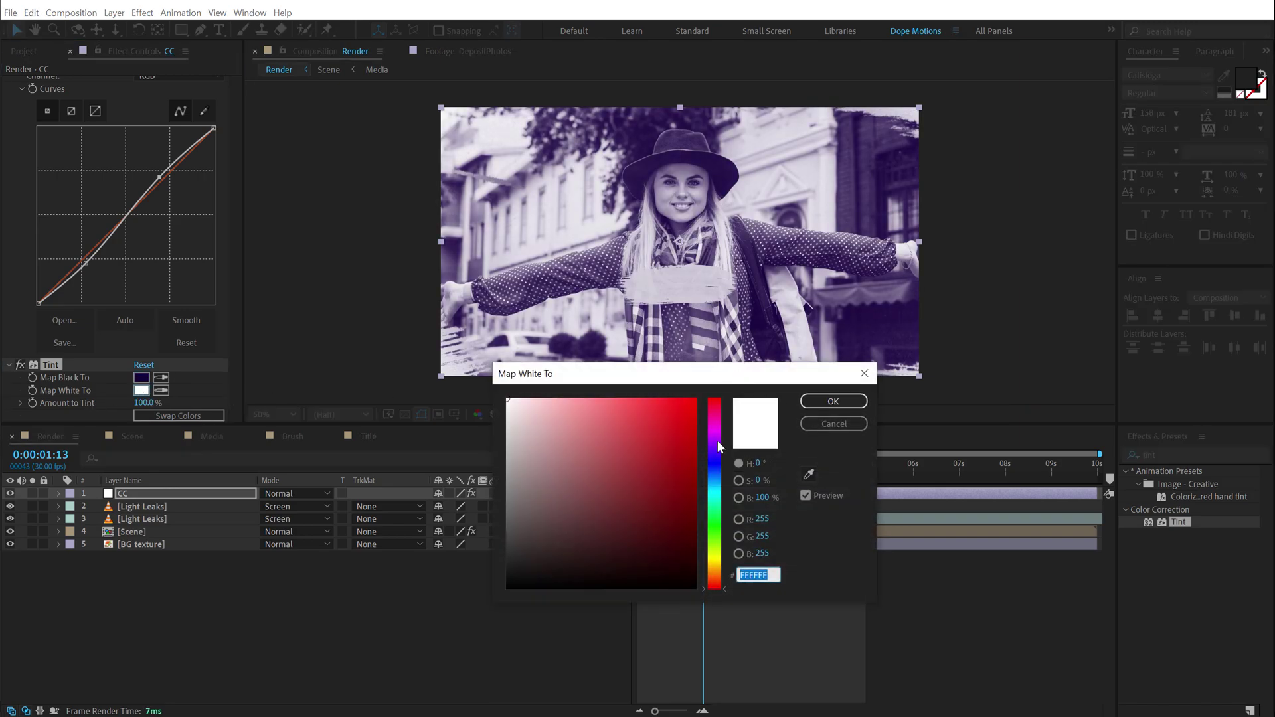
left_click_drag(717, 475, 719, 573)
left_click_drag(694, 400, 631, 389)
left_click(842, 402)
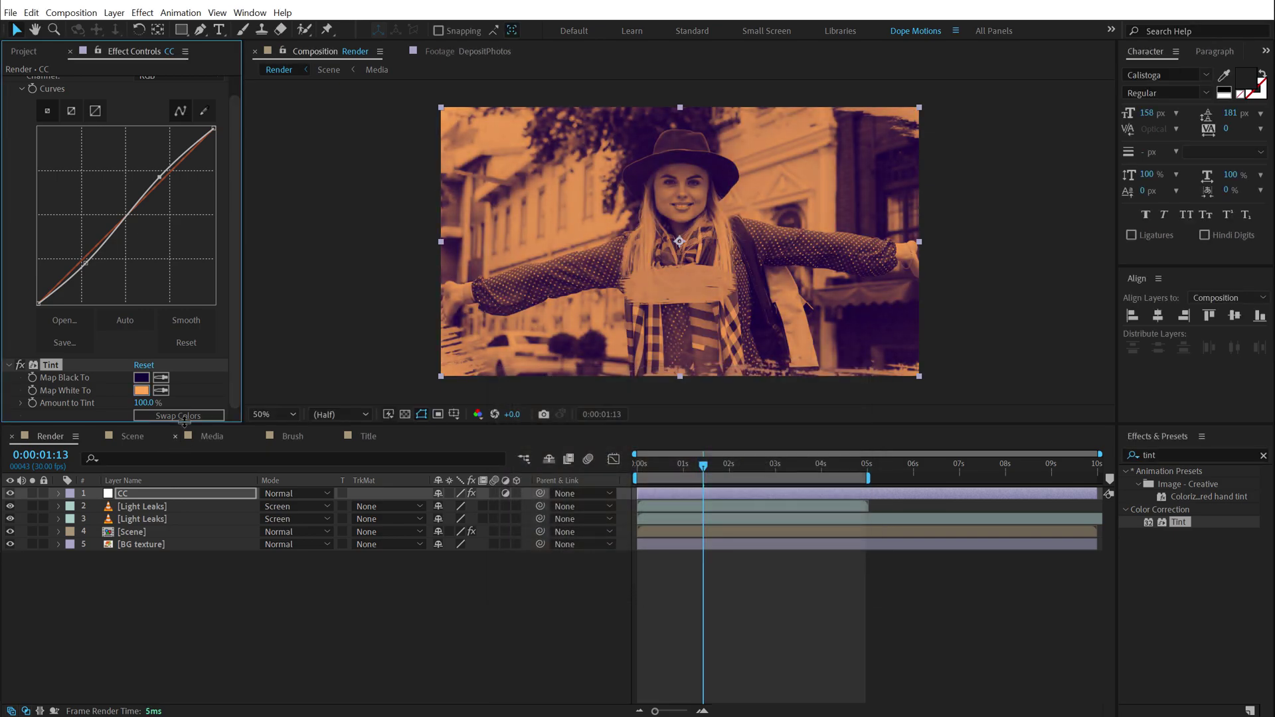
Set Amount to Tint to 20%, compare the grade on and off, and preview from the start.
left_click_drag(146, 406, 79, 409)
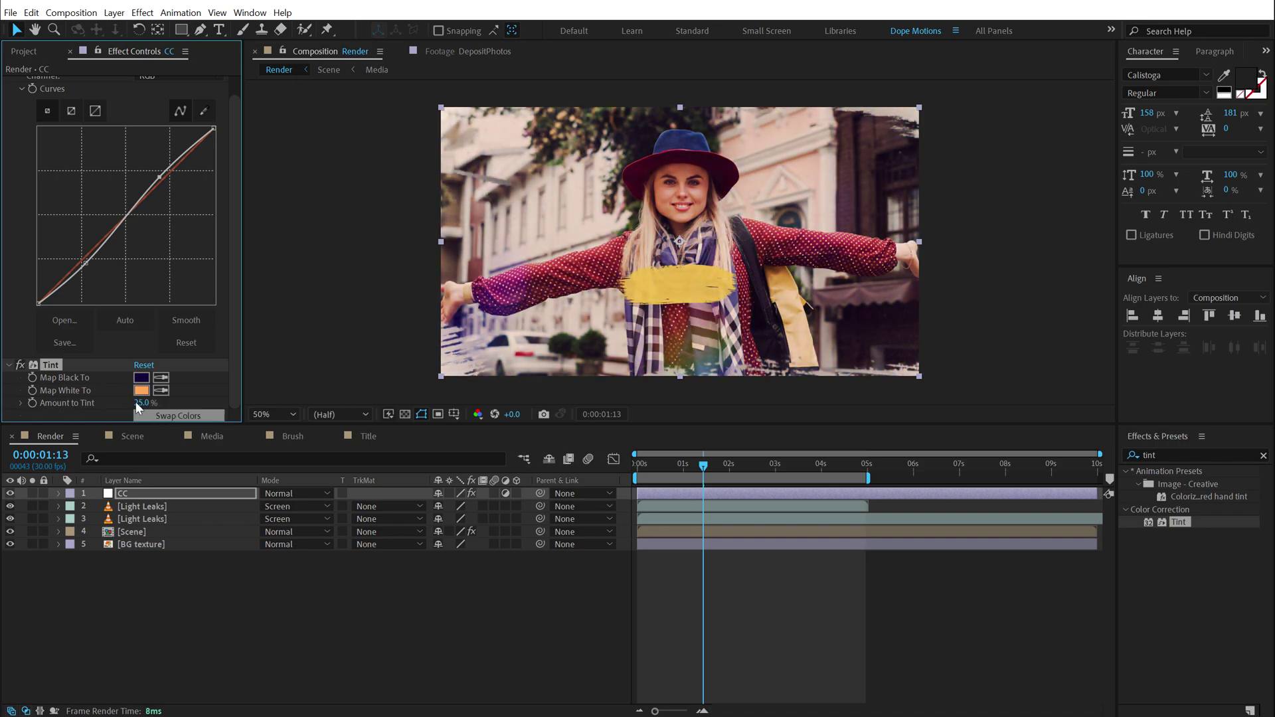
left_click(655, 457)
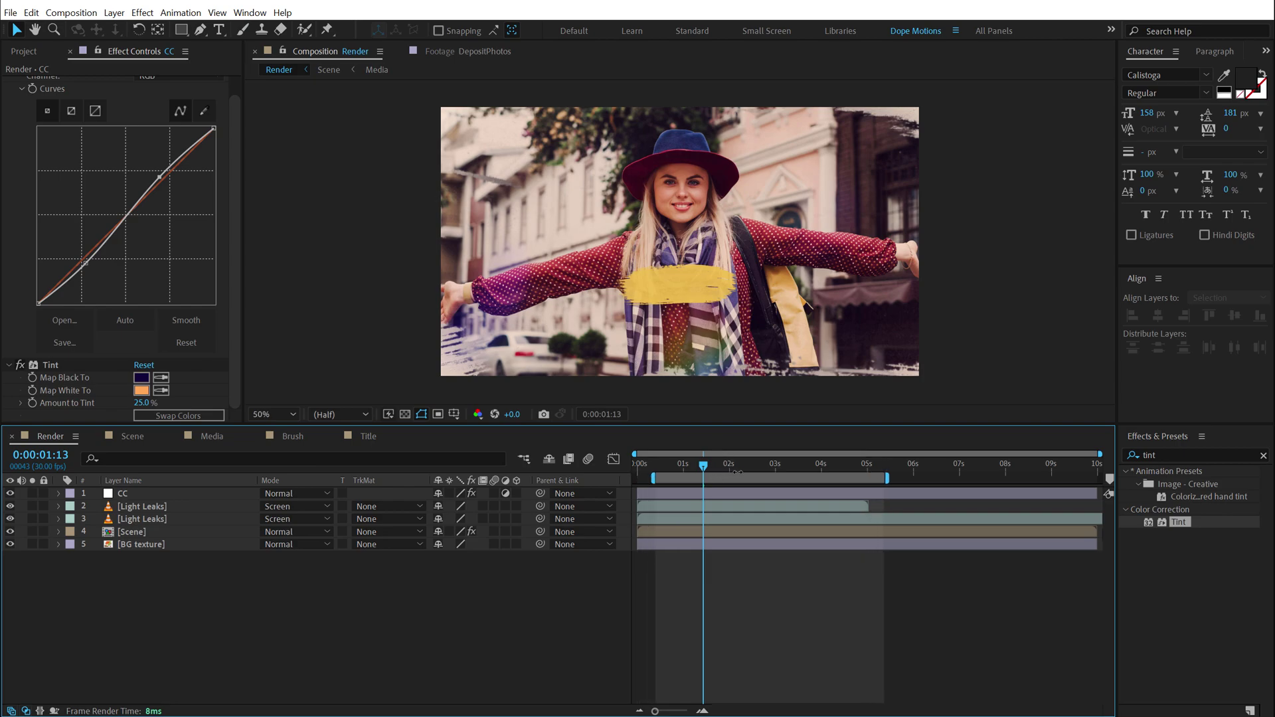
left_click_drag(700, 464, 754, 468)
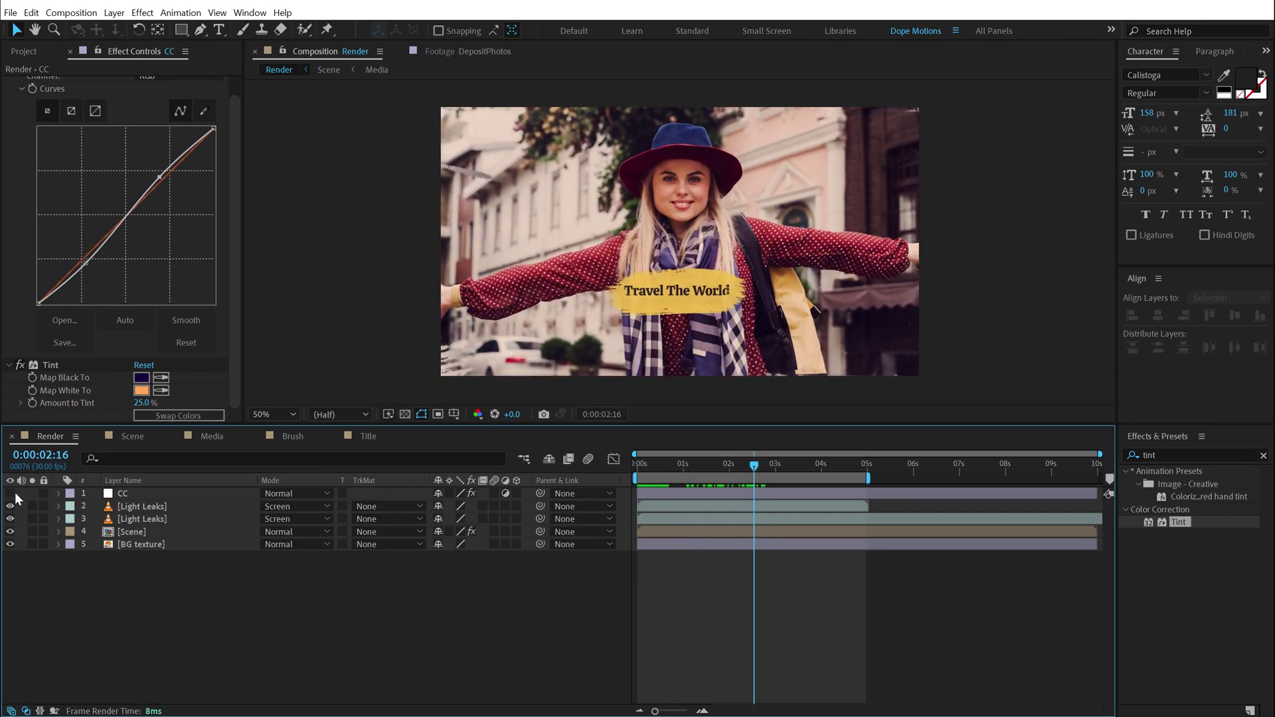
left_click(14, 492)
left_click(14, 492)
left_click(141, 402)
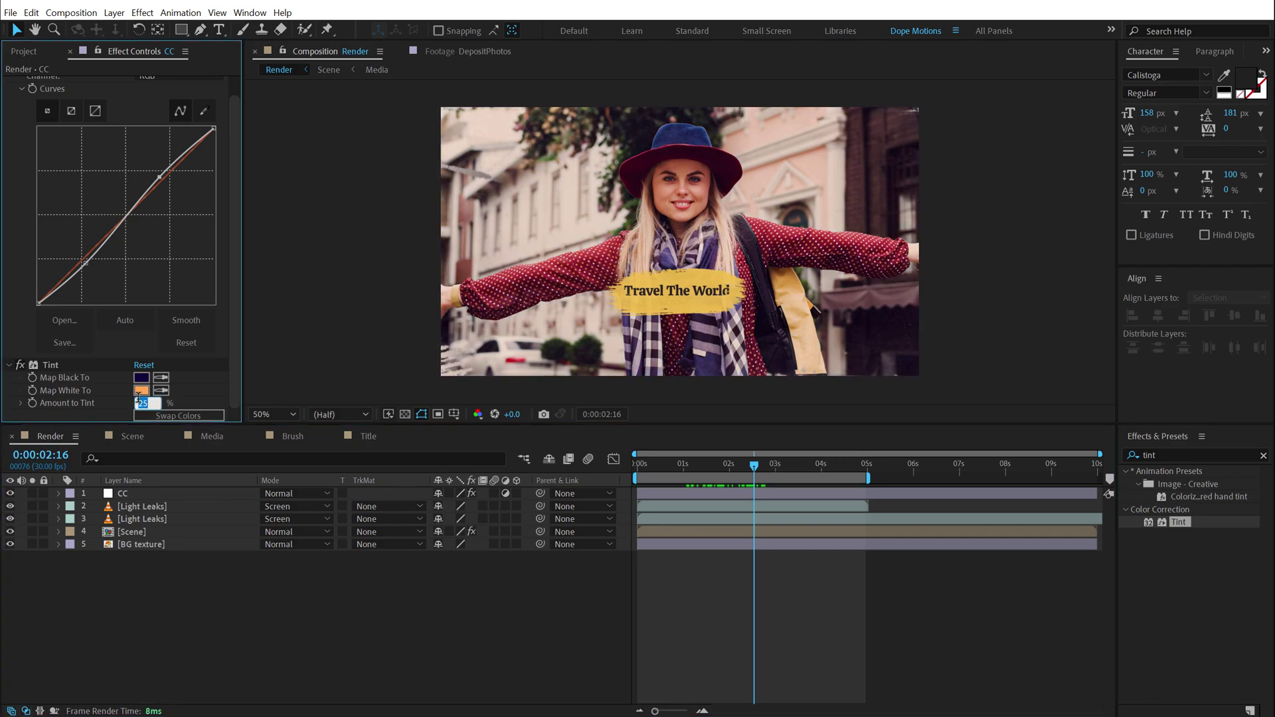
left_click(193, 623)
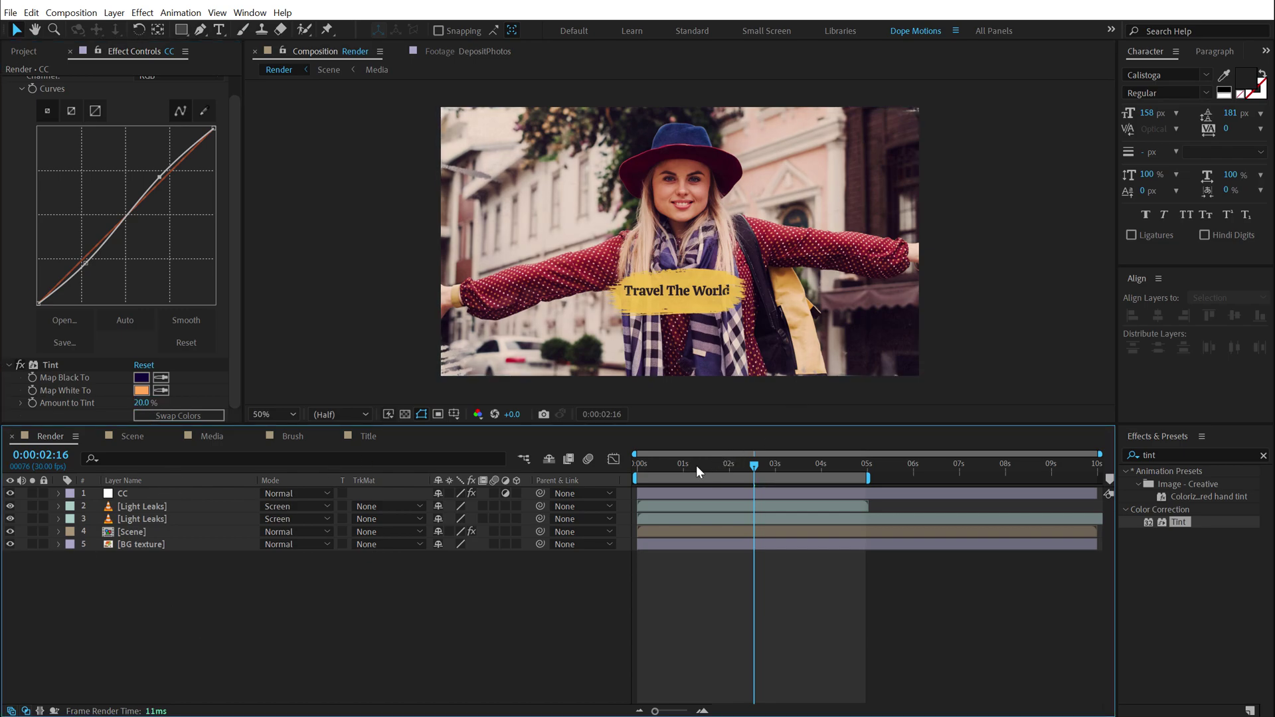
key("Home")
key("space")
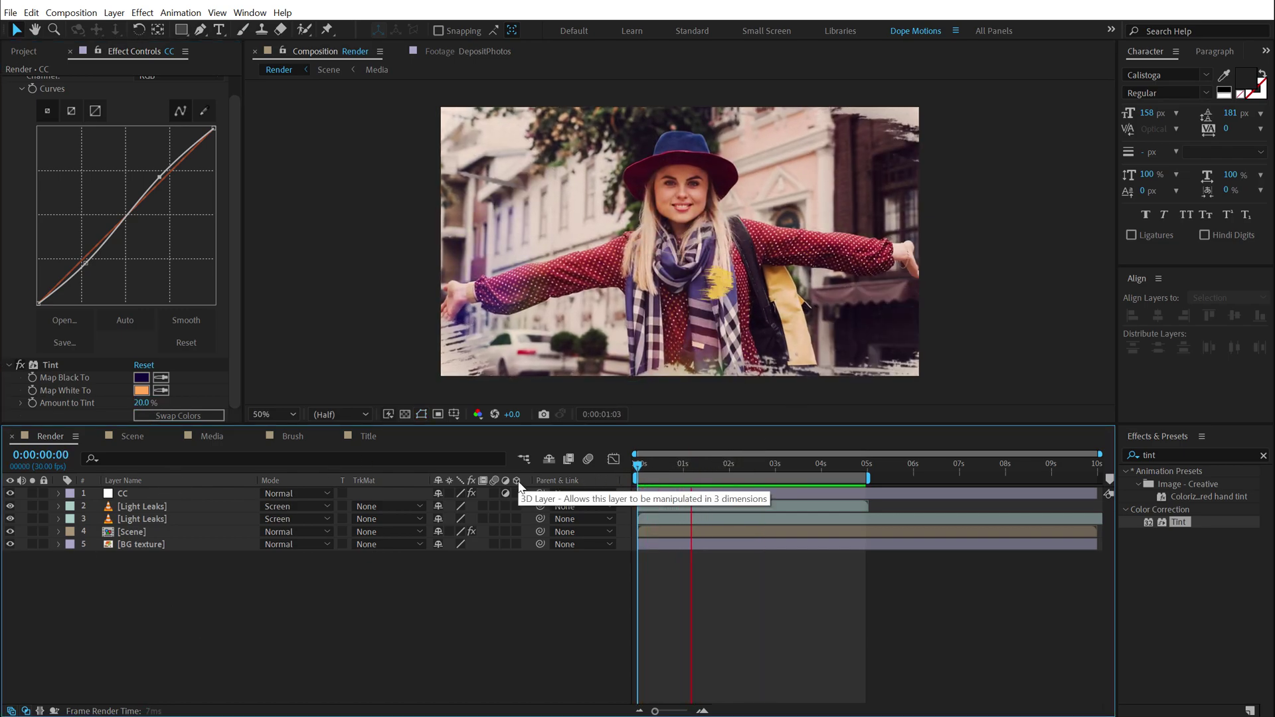